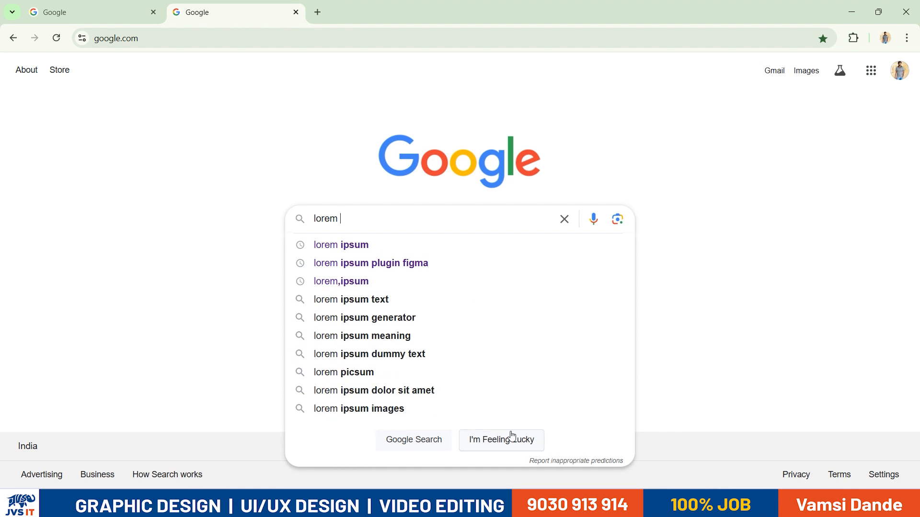
Search for 'lorem ipsum' and open the lipsum.com generator page
{"action": "key", "text": "Return"}
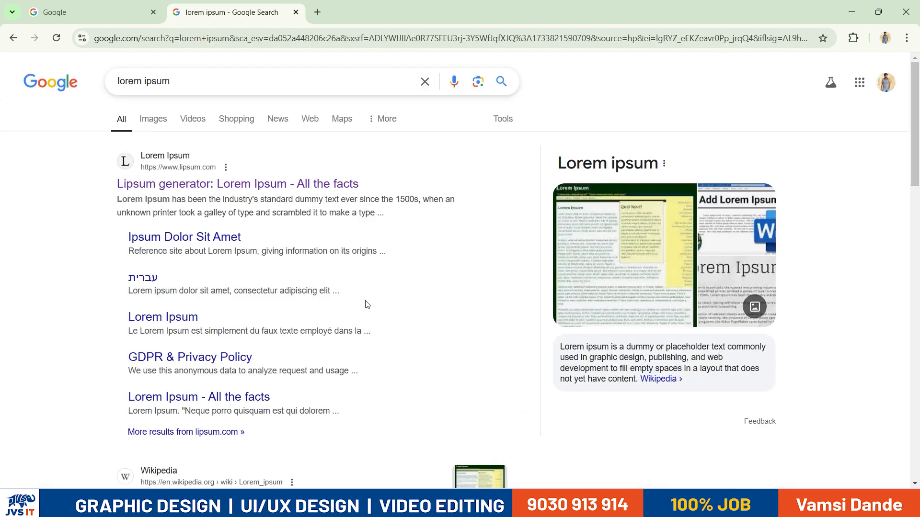
{"action": "triple_click", "coordinate": [141, 86]}
{"action": "left_click", "coordinate": [170, 184]}
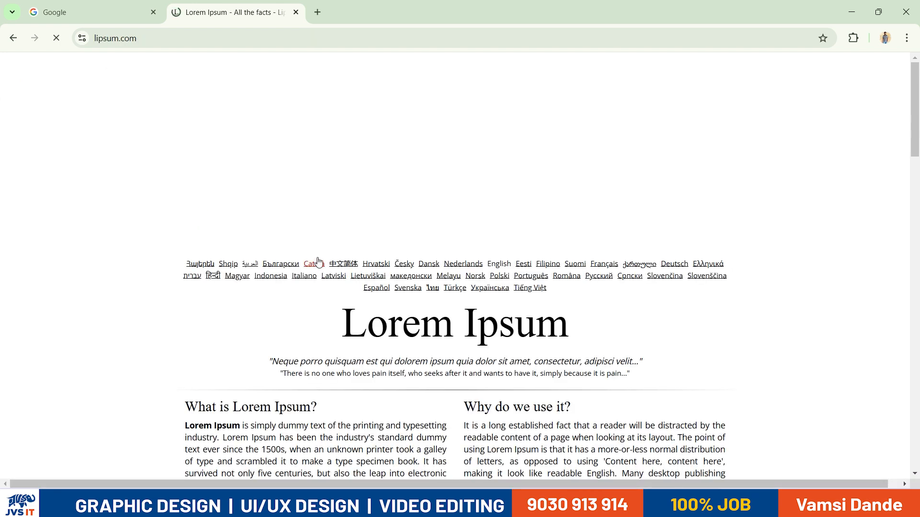
{"action": "scroll", "coordinate": [189, 230], "scroll_direction": "down", "scroll_amount": 3}
Copy the first Lorem Ipsum paragraph and return to the Word document
{"action": "left_click_drag", "start_coordinate": [184, 245], "coordinate": [365, 304]}
{"action": "left_click", "coordinate": [187, 245]}
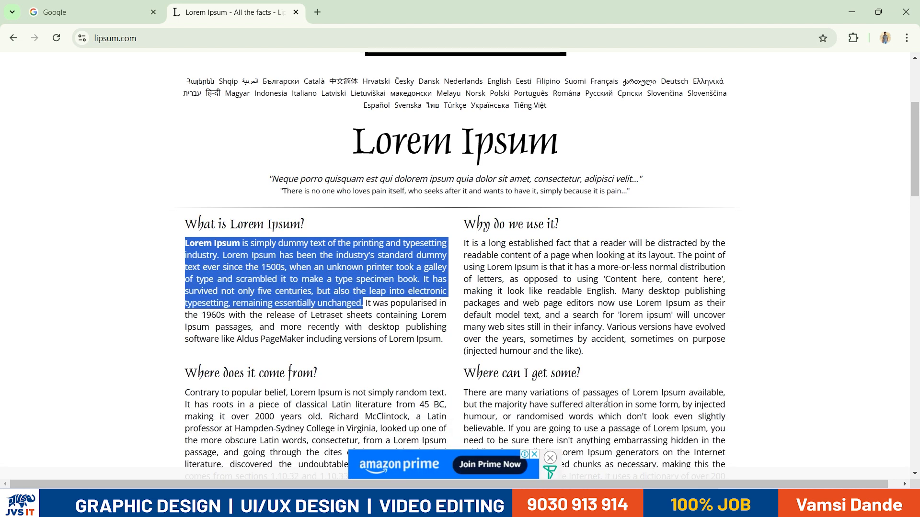
{"action": "key", "text": "alt+Tab"}
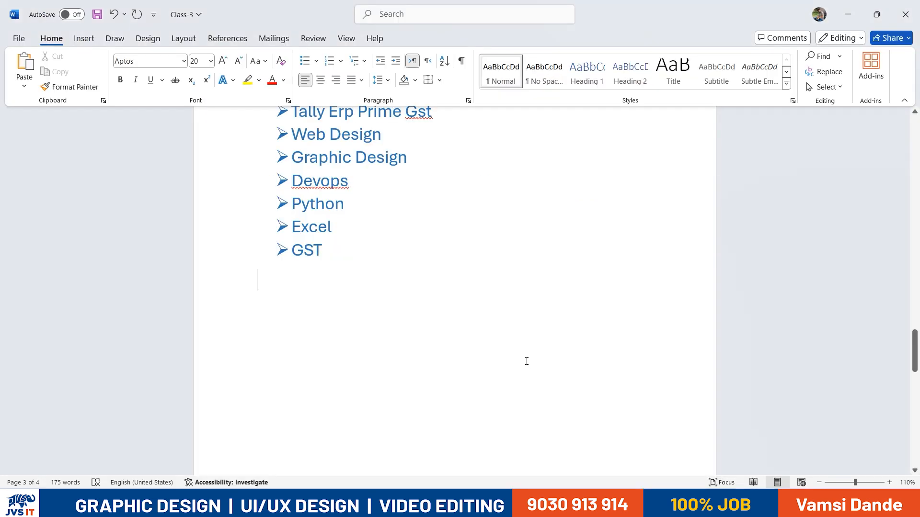
{"action": "key", "text": "alt+Tab"}
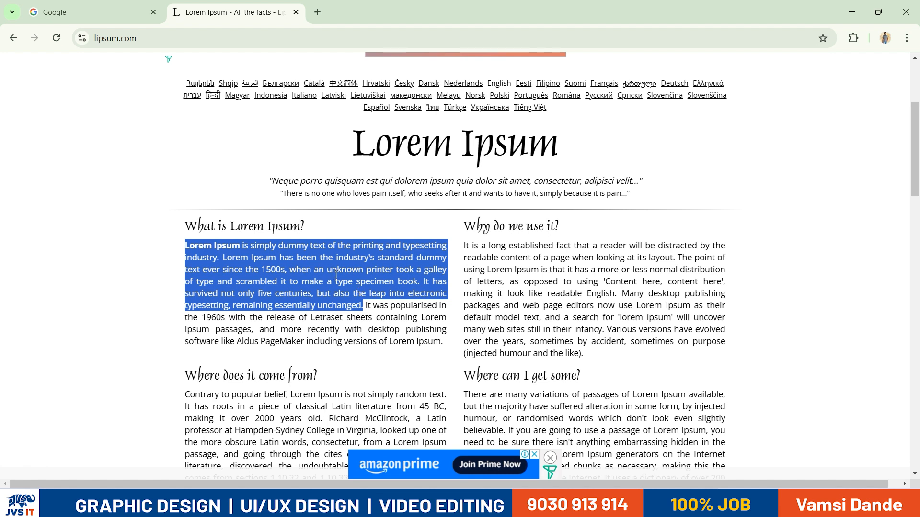
{"action": "right_click", "coordinate": [294, 248]}
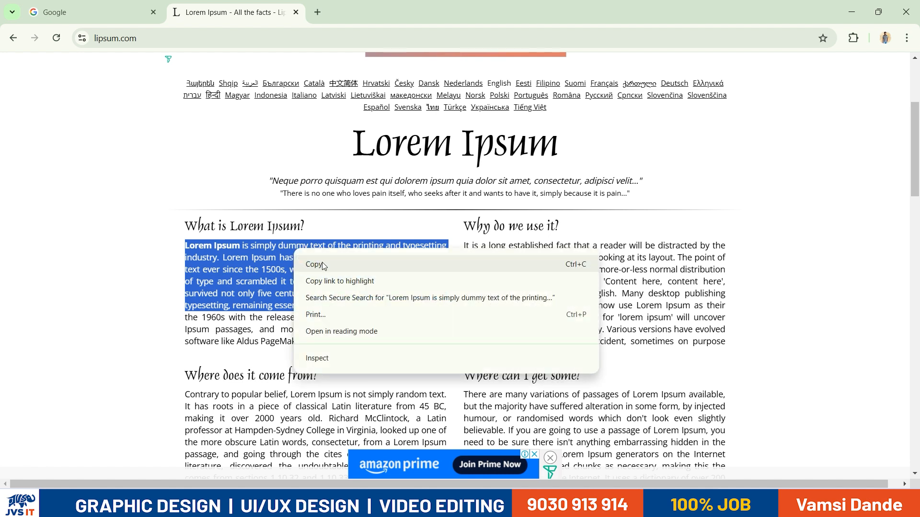
{"action": "left_click", "coordinate": [323, 265]}
{"action": "key", "text": "alt+Tab"}
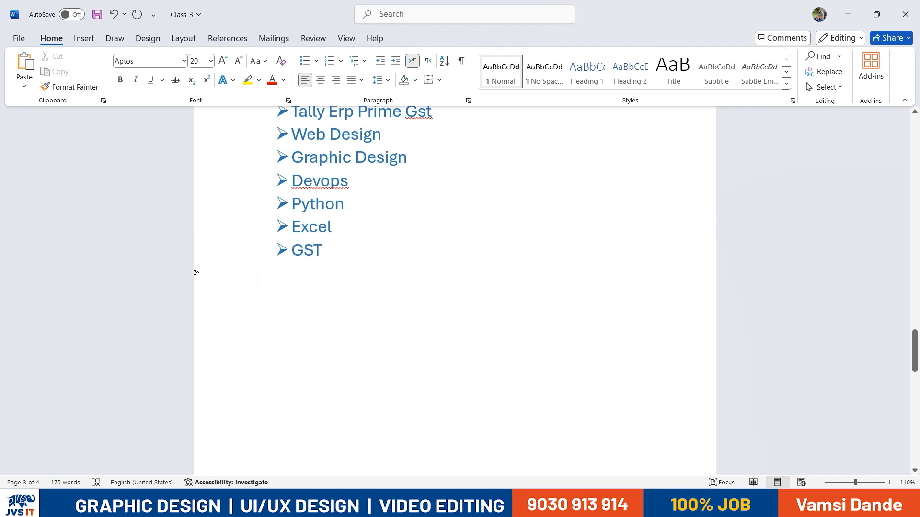
Paste the Lorem Ipsum paragraph below GST and select the whole pasted paragraph
{"action": "key", "text": "ctrl+v"}
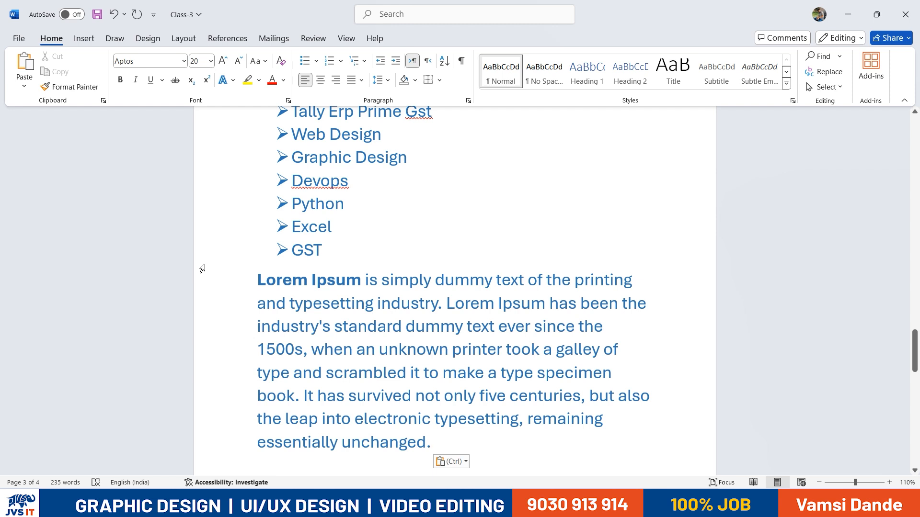
{"action": "left_click_drag", "start_coordinate": [254, 273], "coordinate": [434, 433]}
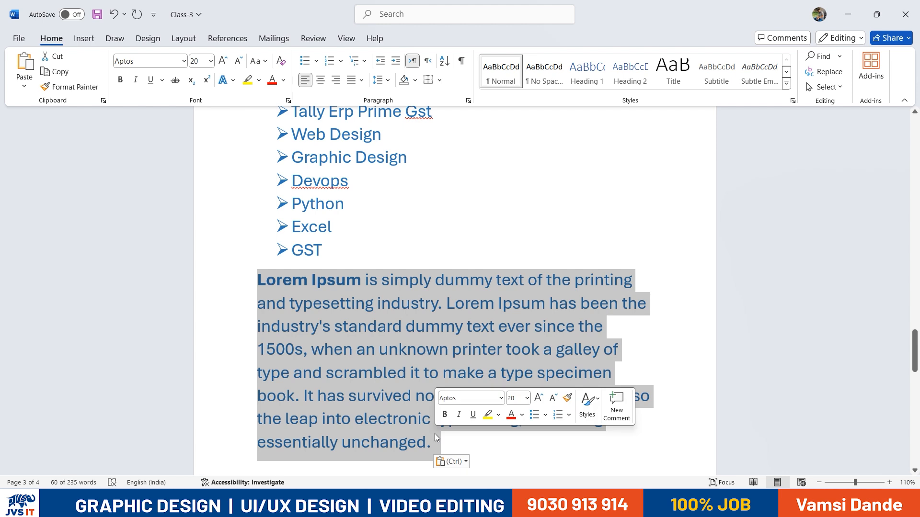
{"action": "left_click", "coordinate": [303, 326]}
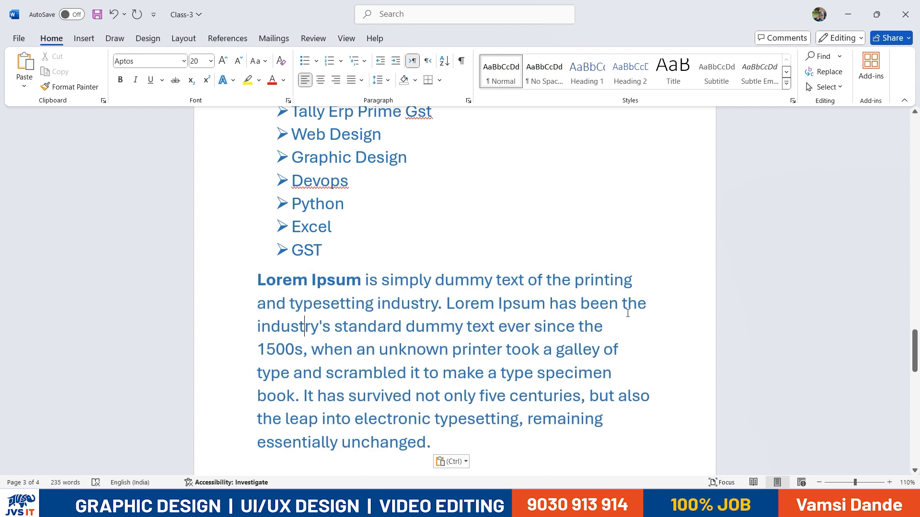
{"action": "key", "text": "alt+Tab"}
{"action": "left_click", "coordinate": [431, 307]}
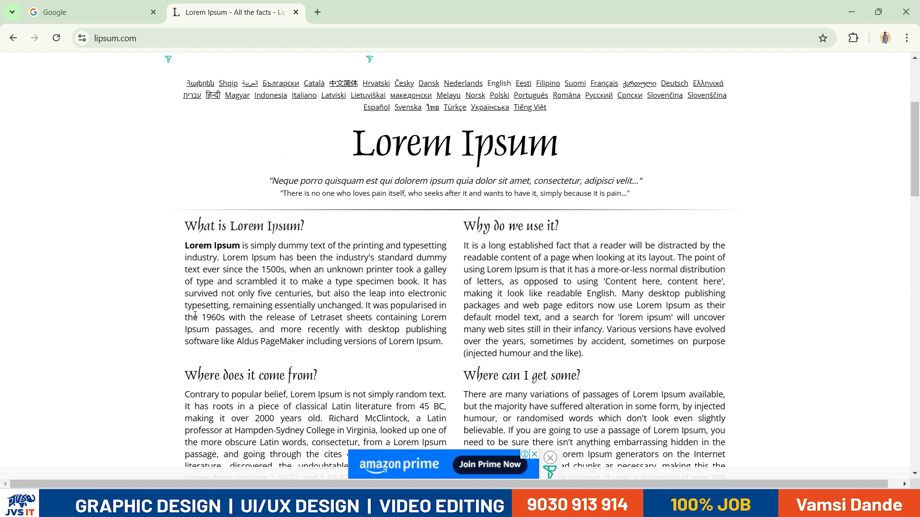
{"action": "key", "text": "alt+Tab"}
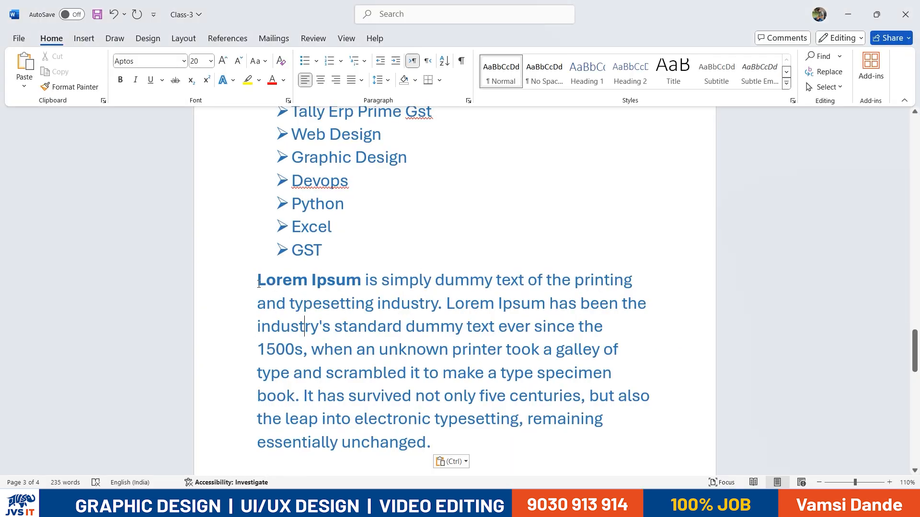
{"action": "left_click_drag", "start_coordinate": [258, 278], "coordinate": [341, 442]}
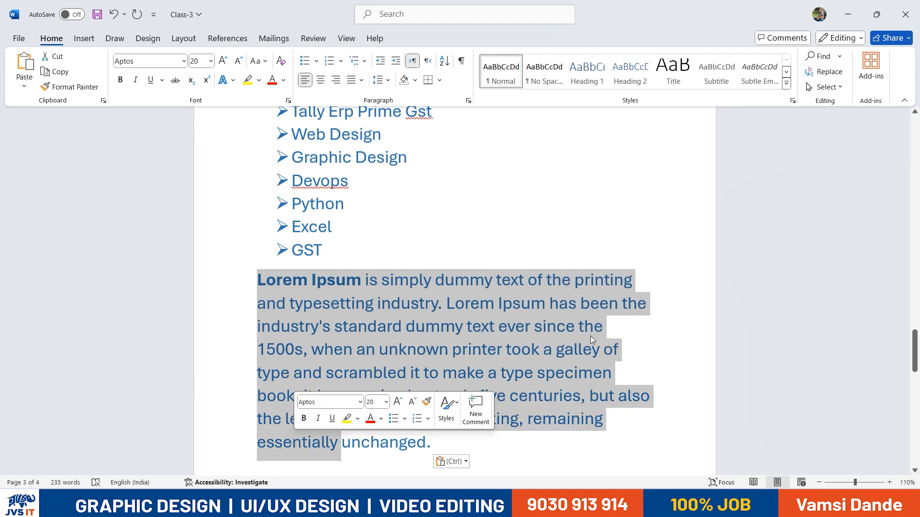
{"action": "left_click", "coordinate": [600, 303]}
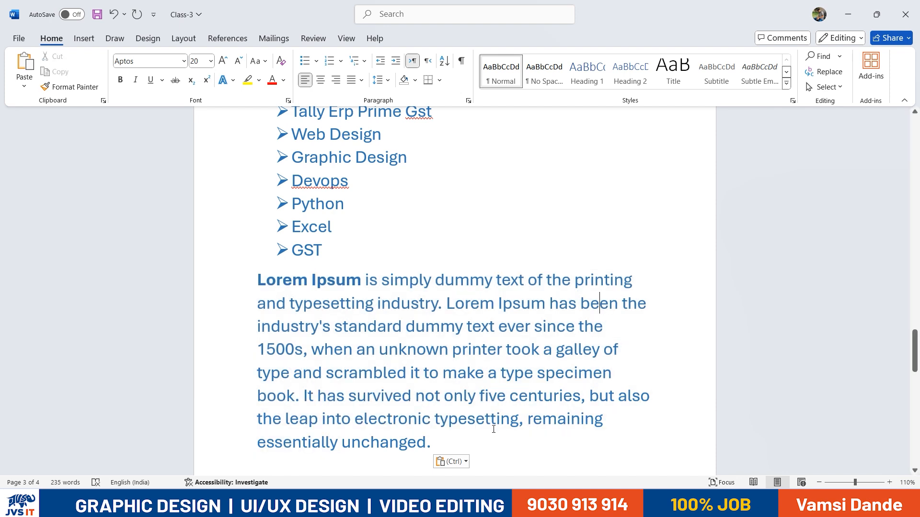
{"action": "left_click_drag", "start_coordinate": [401, 439], "coordinate": [257, 280]}
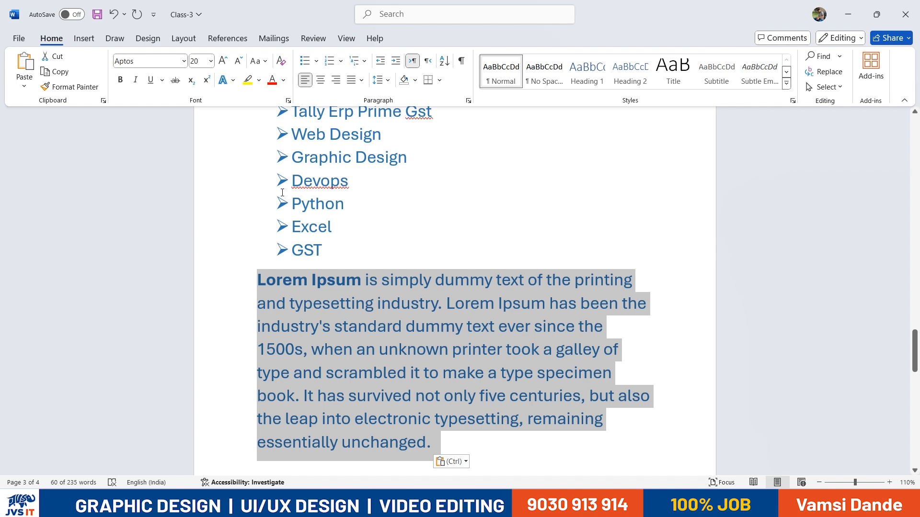
Start a new line after the Ctrl+R = Right shortcut note
{"action": "scroll", "coordinate": [303, 253], "scroll_direction": "up", "scroll_amount": 4}
{"action": "scroll", "coordinate": [304, 253], "scroll_direction": "up", "scroll_amount": 8}
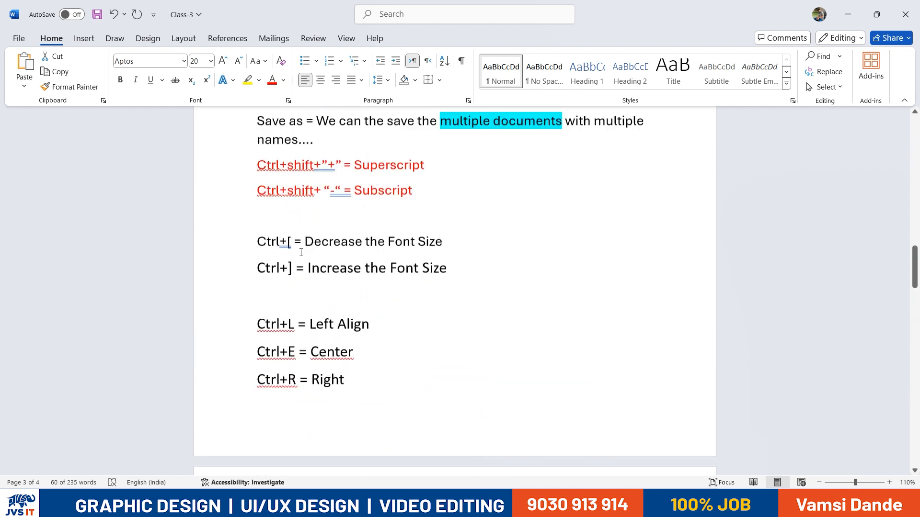
{"action": "scroll", "coordinate": [283, 361], "scroll_direction": "down", "scroll_amount": 1}
{"action": "left_click_drag", "start_coordinate": [281, 361], "coordinate": [362, 368]}
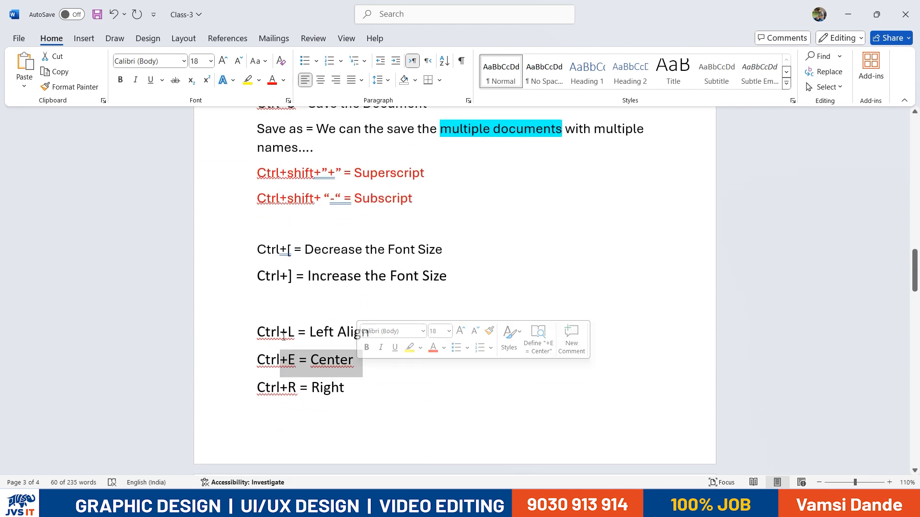
{"action": "left_click_drag", "start_coordinate": [277, 331], "coordinate": [362, 330]}
{"action": "left_click_drag", "start_coordinate": [288, 361], "coordinate": [353, 364]}
{"action": "left_click_drag", "start_coordinate": [278, 386], "coordinate": [344, 388]}
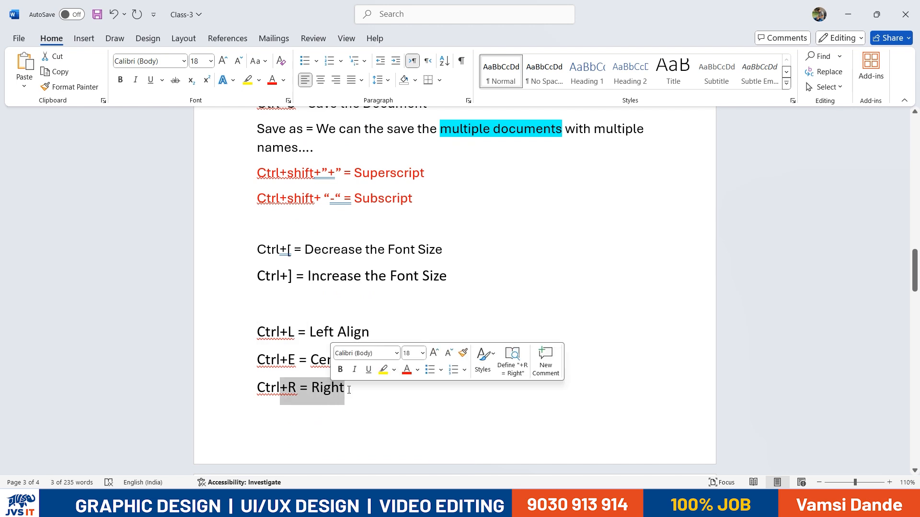
{"action": "left_click", "coordinate": [355, 389]}
{"action": "key", "text": "Return"}
Type 'Ctrl+J = Justify', correcting the misspelled ending
{"action": "scroll", "coordinate": [350, 323], "scroll_direction": "up", "scroll_amount": 2}
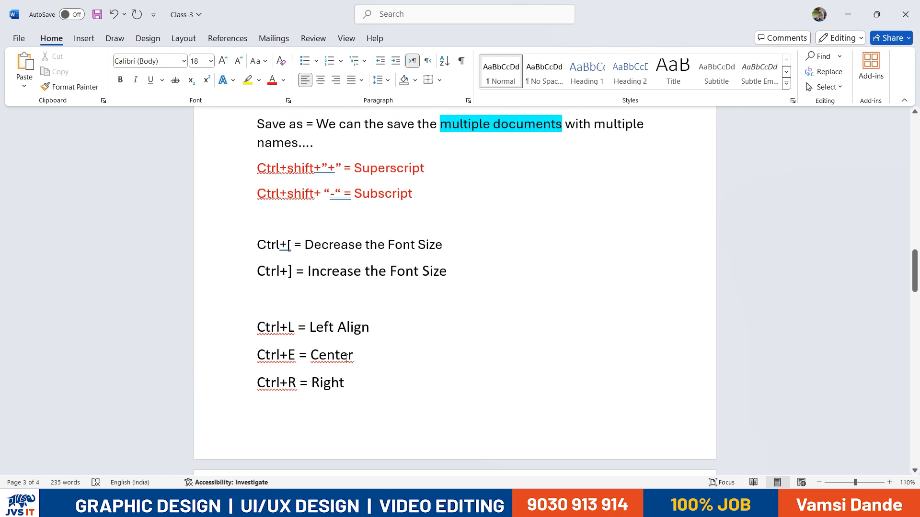
{"action": "scroll", "coordinate": [359, 387], "scroll_direction": "down", "scroll_amount": 5}
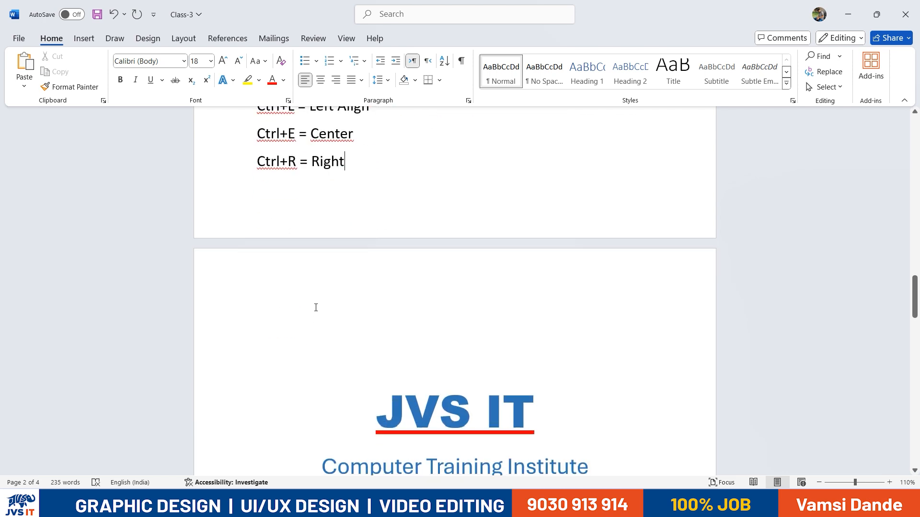
{"action": "type", "text": "Ctr"}
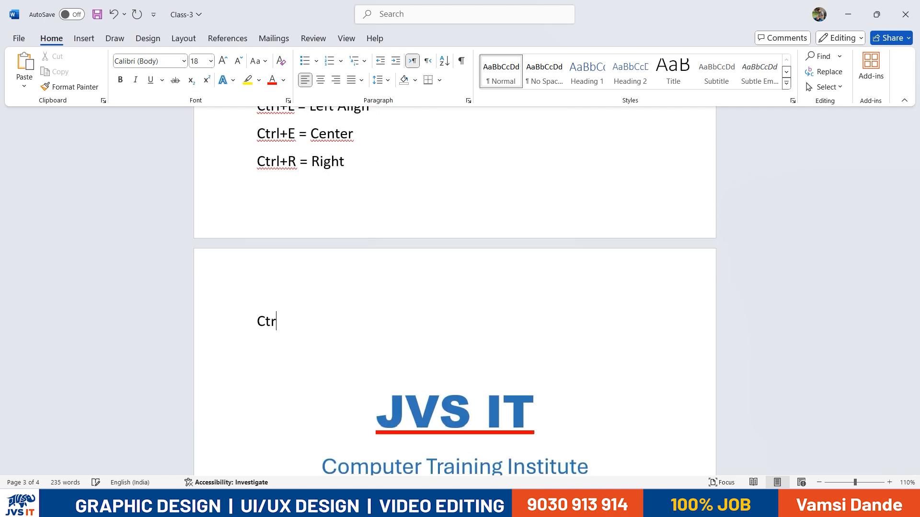
{"action": "type", "text": "l+J = Justifica"}
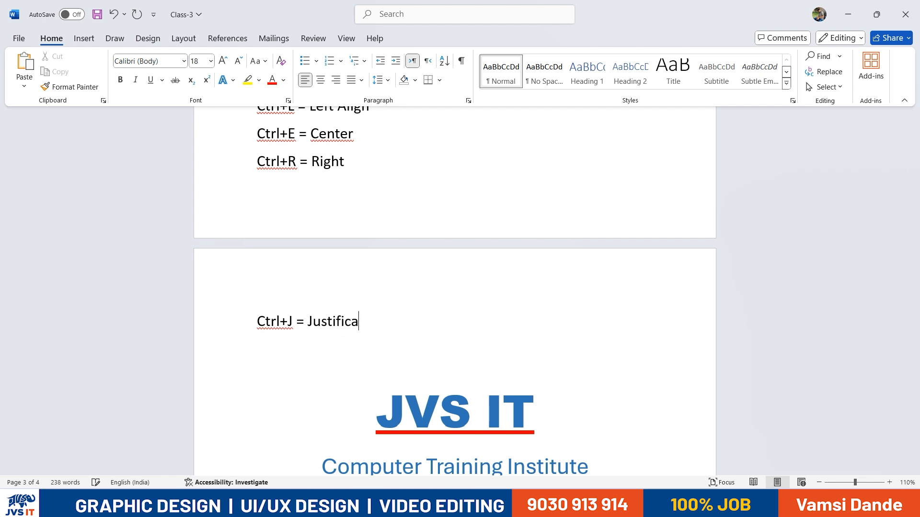
{"action": "type", "text": "at"}
{"action": "key", "text": "BackSpace"}
{"action": "key", "text": "BackSpace"}
{"action": "key", "text": "BackSpace"}
{"action": "key", "text": "BackSpace"}
{"action": "key", "text": "BackSpace"}
{"action": "type", "text": "y"}
{"action": "scroll", "coordinate": [504, 277], "scroll_direction": "down", "scroll_amount": 5}
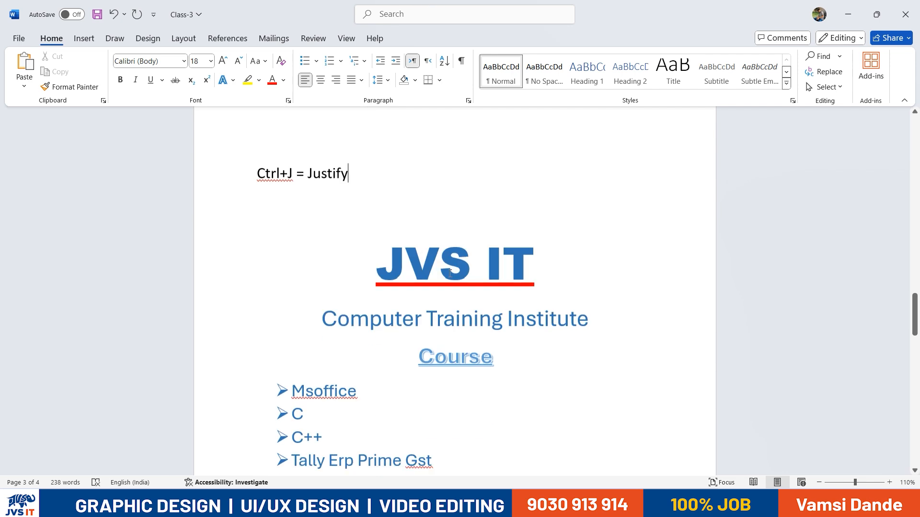
{"action": "scroll", "coordinate": [504, 277], "scroll_direction": "down", "scroll_amount": 5}
Insert blank lines before the Lorem Ipsum paragraph, pushing it onto the next page
{"action": "left_click_drag", "start_coordinate": [257, 239], "coordinate": [613, 332]}
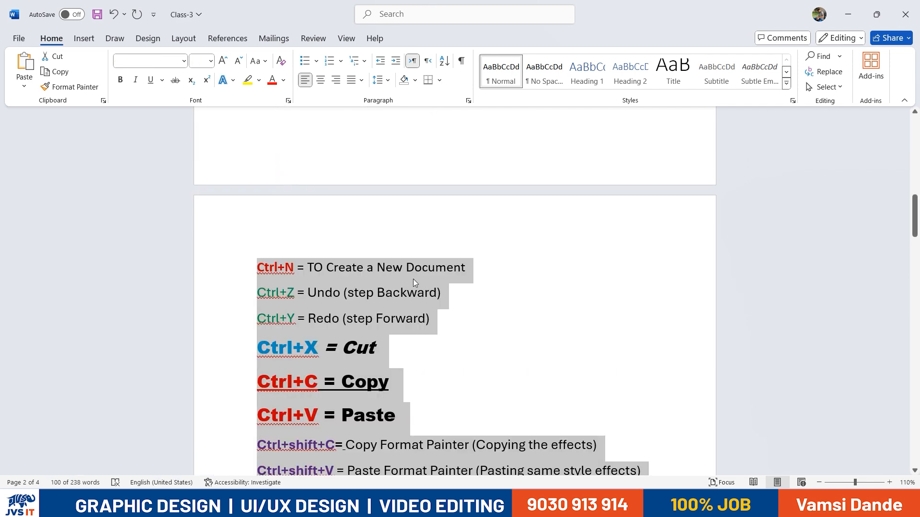
{"action": "scroll", "coordinate": [413, 279], "scroll_direction": "down", "scroll_amount": 20}
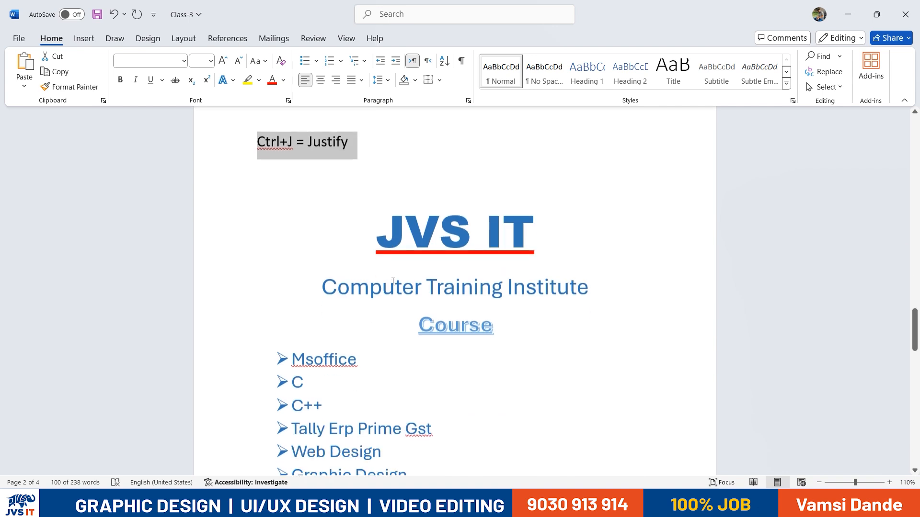
{"action": "scroll", "coordinate": [383, 289], "scroll_direction": "down", "scroll_amount": 5}
{"action": "scroll", "coordinate": [386, 295], "scroll_direction": "up", "scroll_amount": 3}
{"action": "scroll", "coordinate": [444, 298], "scroll_direction": "down", "scroll_amount": 3, "text": "ctrl"}
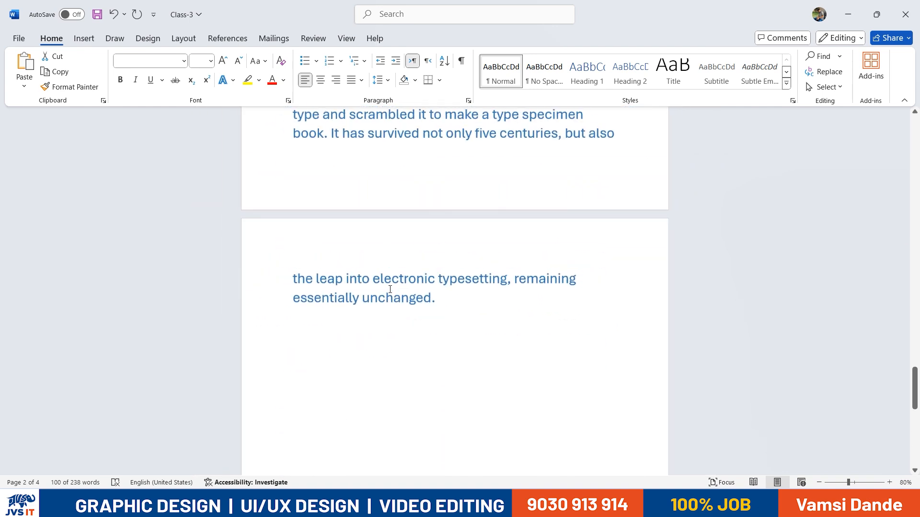
{"action": "left_click_drag", "start_coordinate": [443, 409], "coordinate": [311, 179]}
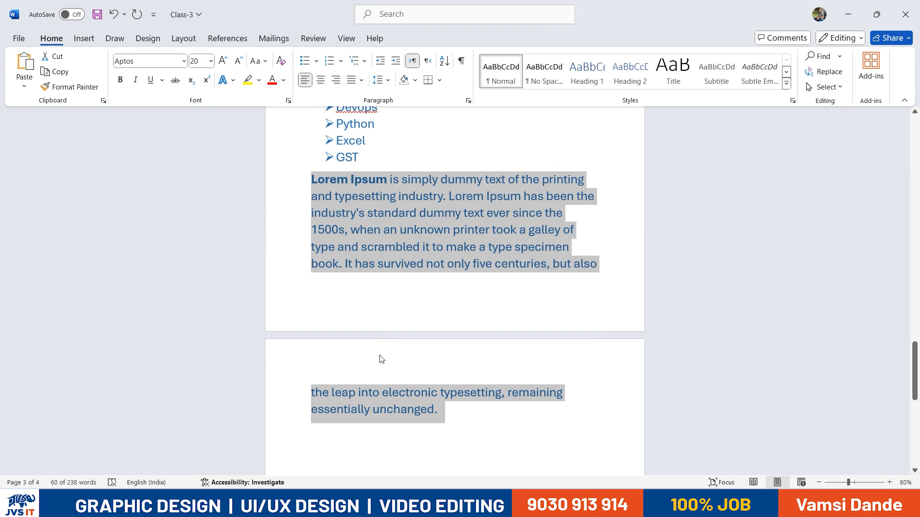
{"action": "left_click", "coordinate": [315, 181]}
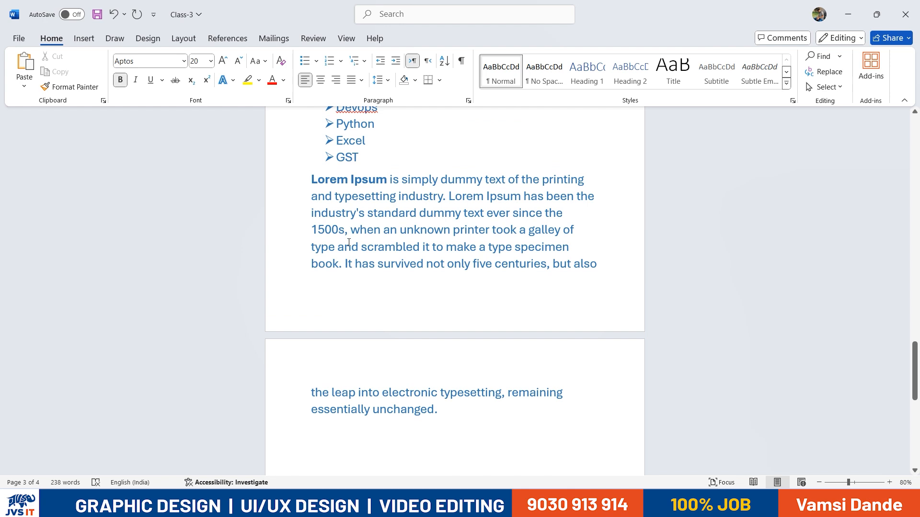
{"action": "key", "text": "Return"}
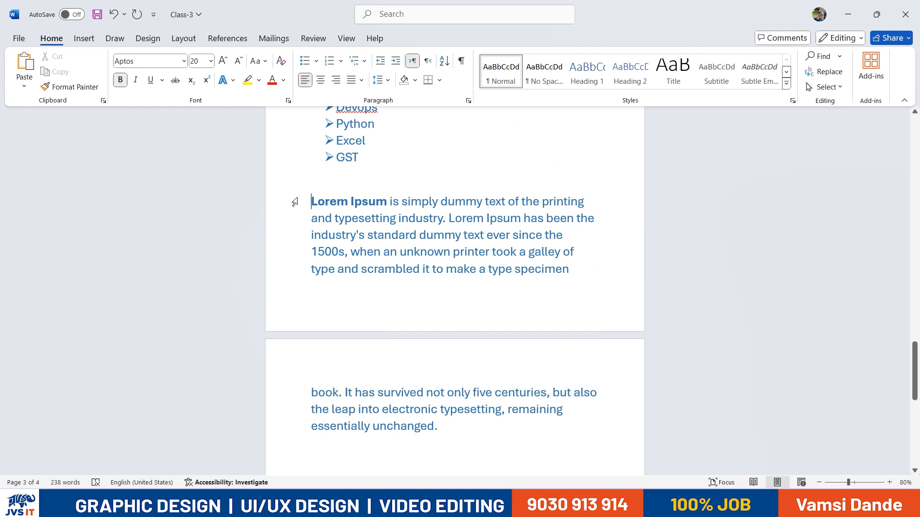
{"action": "key", "text": "Return"}
{"action": "key", "text": "Return"}
{"action": "key", "text": "Return"}
{"action": "key", "text": "Return"}
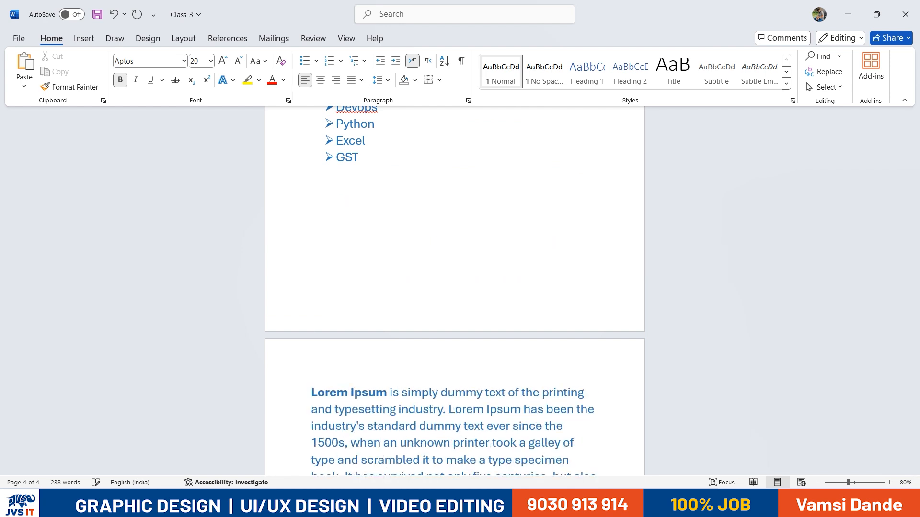
Try Center, Align Right and Align Left on the paragraph, finishing with Justify
{"action": "scroll", "coordinate": [315, 200], "scroll_direction": "down", "scroll_amount": 3}
{"action": "left_click_drag", "start_coordinate": [310, 230], "coordinate": [457, 347]}
{"action": "key", "text": "ctrl+j"}
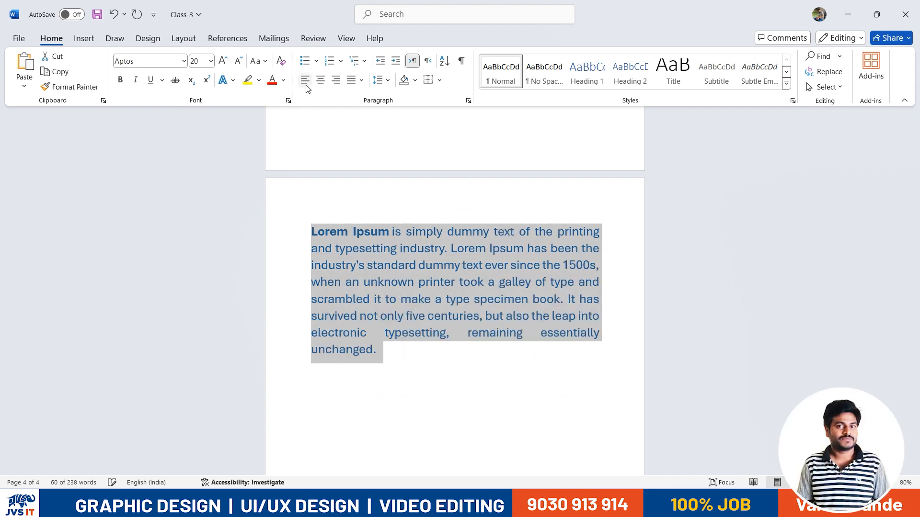
{"action": "left_click", "coordinate": [317, 84]}
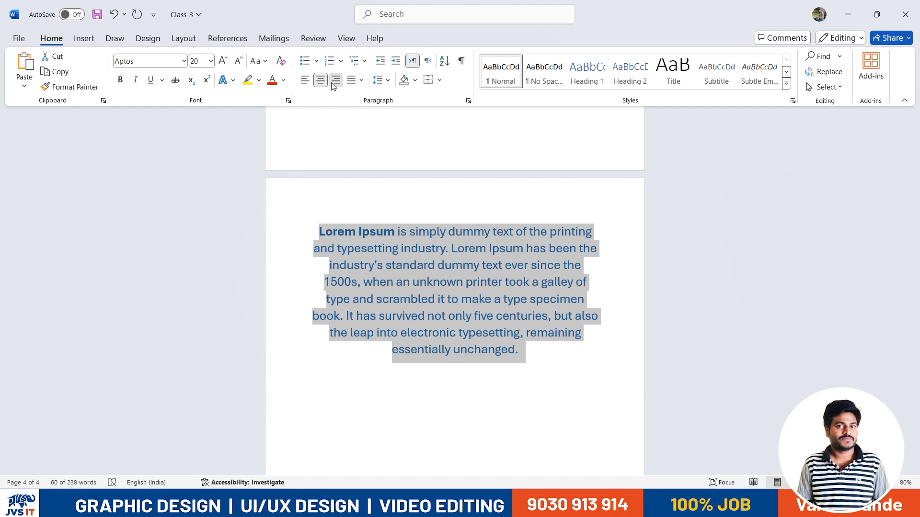
{"action": "left_click", "coordinate": [334, 84]}
{"action": "left_click", "coordinate": [304, 80]}
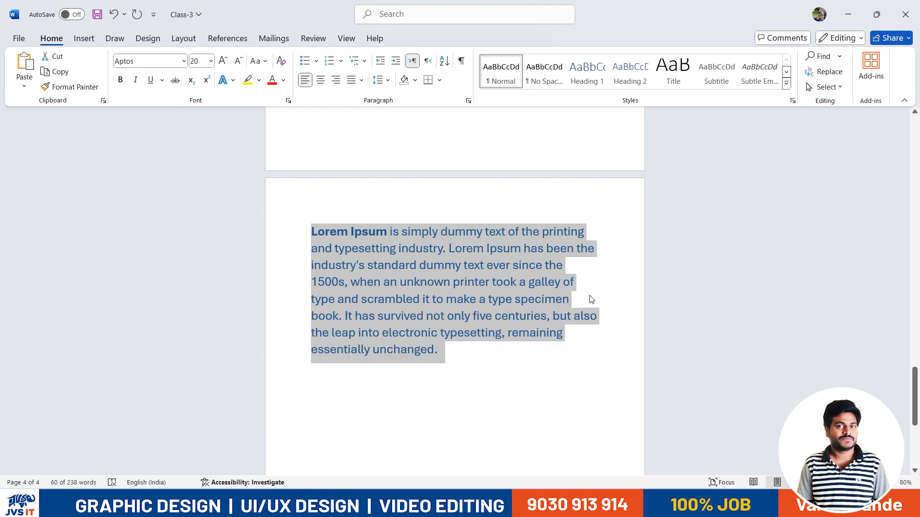
{"action": "left_click", "coordinate": [361, 80]}
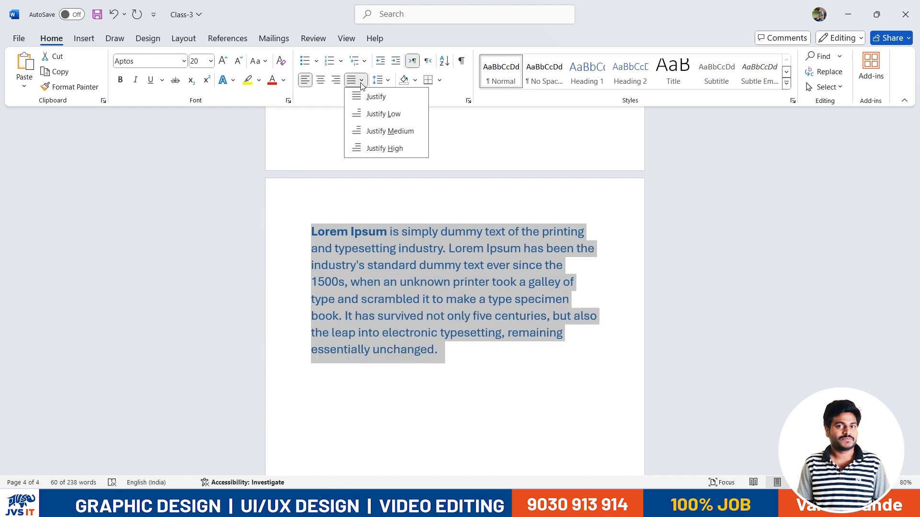
{"action": "left_click", "coordinate": [393, 146]}
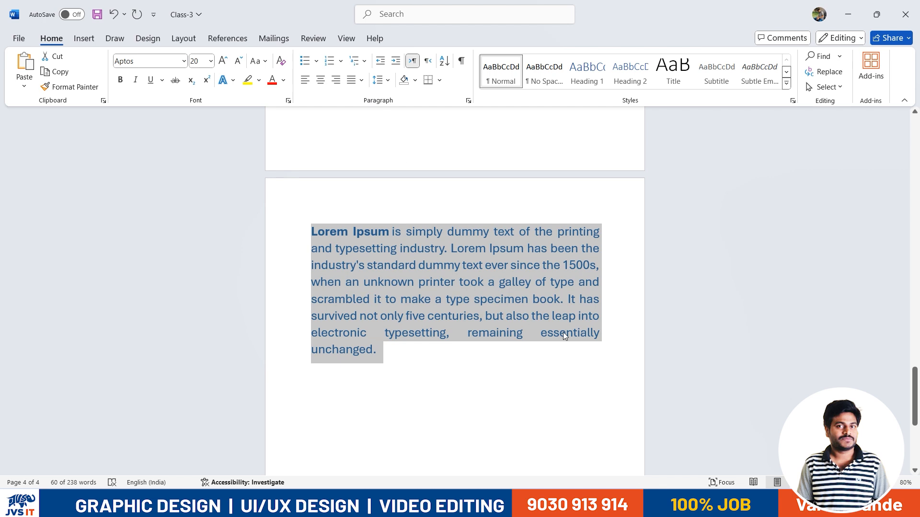
{"action": "left_click", "coordinate": [600, 269]}
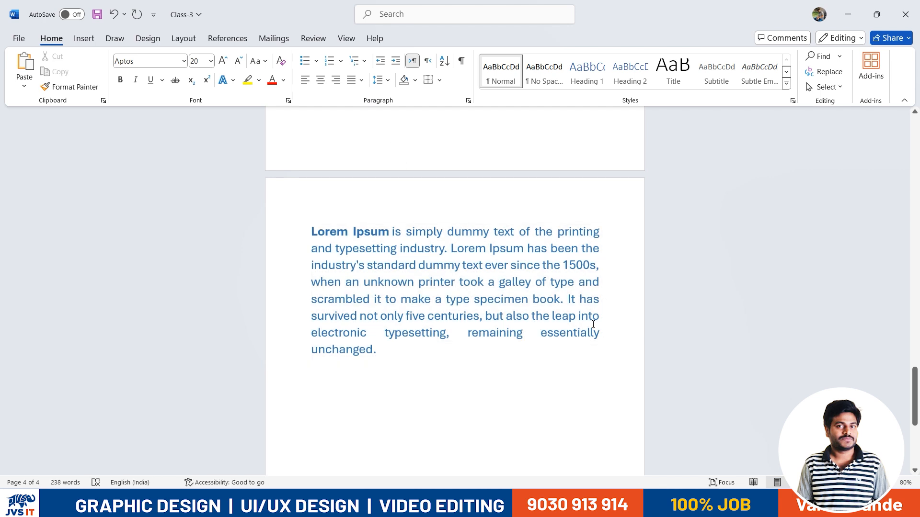
{"action": "left_click_drag", "start_coordinate": [593, 303], "coordinate": [592, 329]}
{"action": "left_click", "coordinate": [496, 332]}
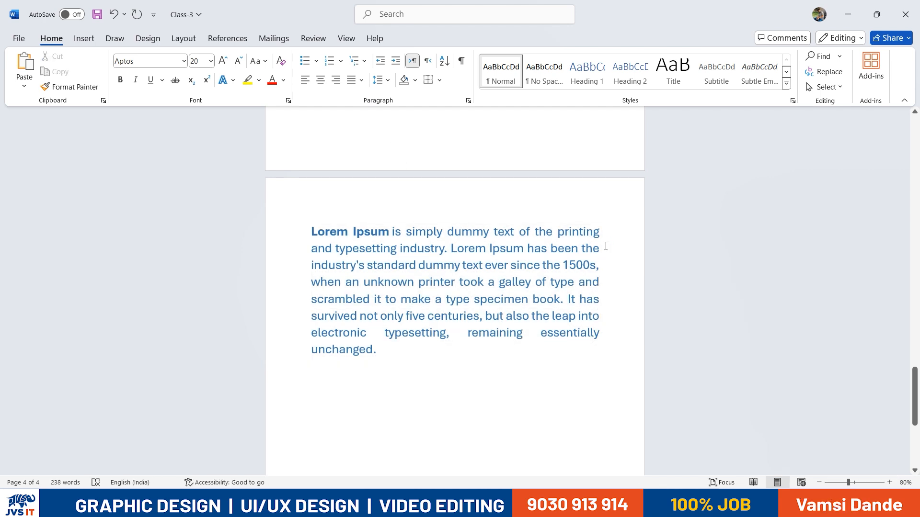
Set the Lorem Ipsum paragraph's font size to 16 pt
{"action": "left_click_drag", "start_coordinate": [405, 361], "coordinate": [330, 240]}
{"action": "left_click", "coordinate": [210, 64]}
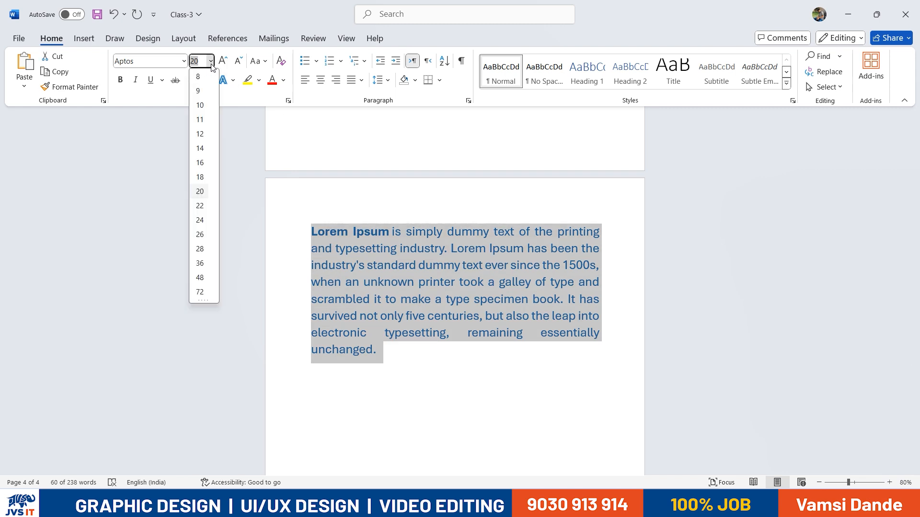
{"action": "left_click", "coordinate": [200, 163]}
Bring the paragraph back to page 3 with one empty line below GST
{"action": "scroll", "coordinate": [491, 272], "scroll_direction": "up", "scroll_amount": 3}
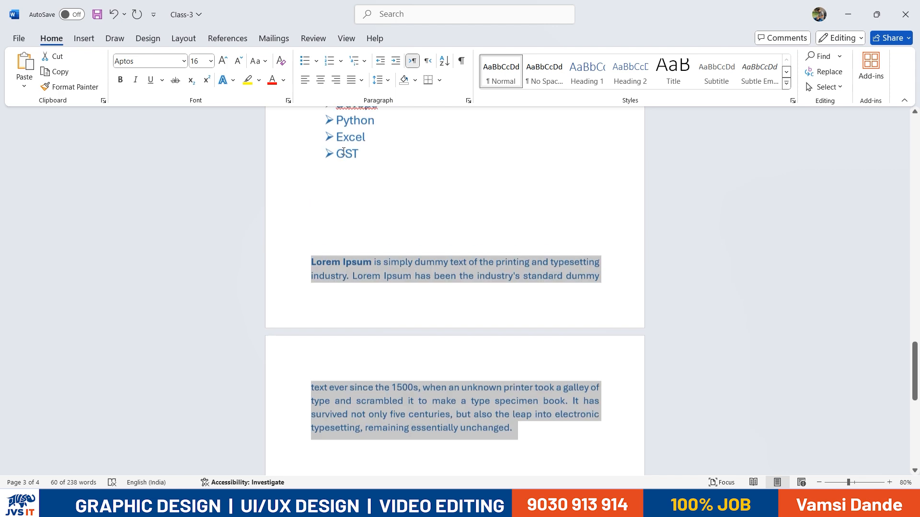
{"action": "left_click", "coordinate": [340, 184]}
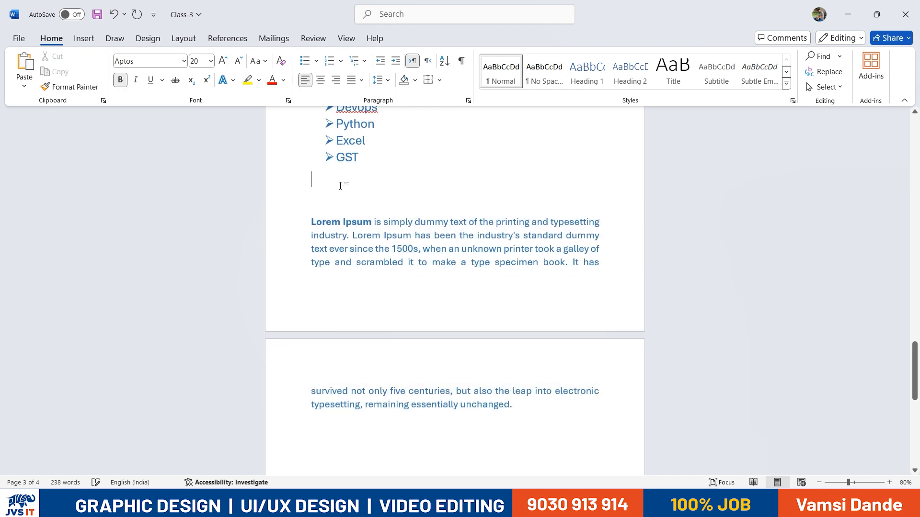
{"action": "key", "text": "Delete"}
{"action": "key", "text": "ctrl+shift+Up"}
{"action": "key", "text": "ctrl+shift+Up"}
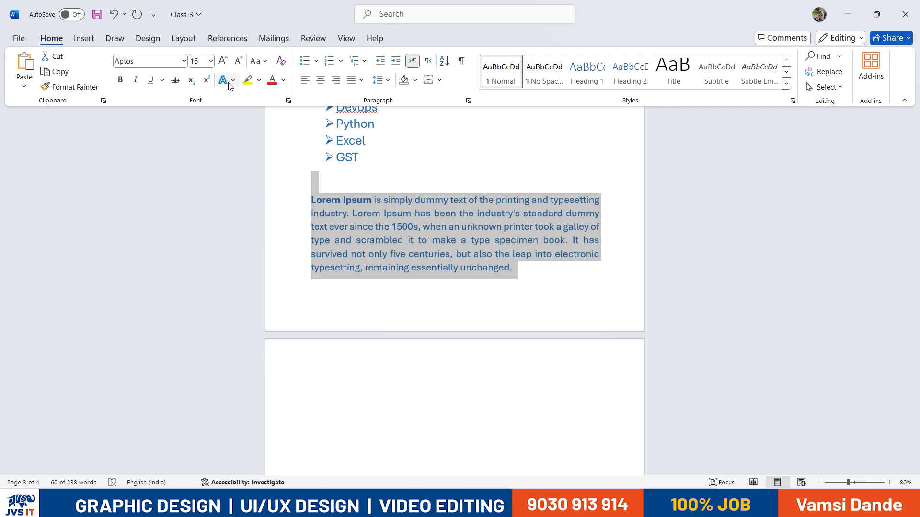
{"action": "left_click", "coordinate": [315, 179]}
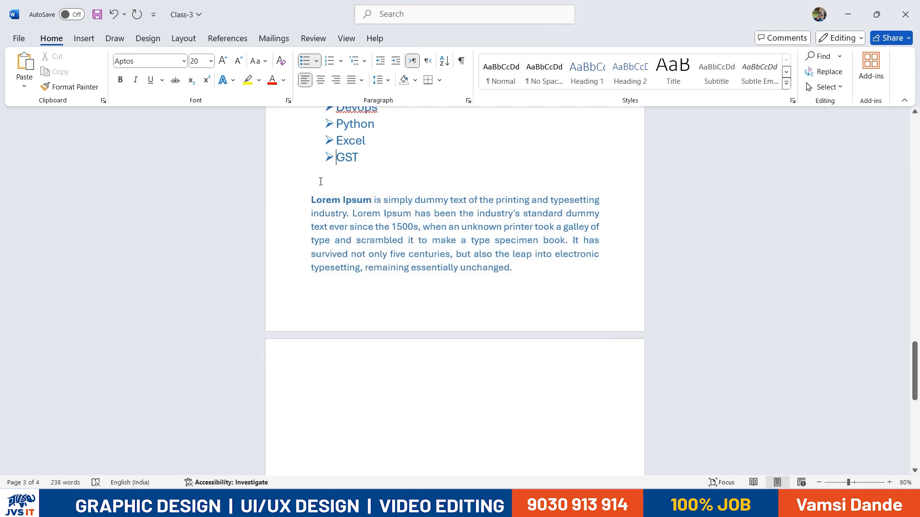
{"action": "left_click", "coordinate": [306, 195]}
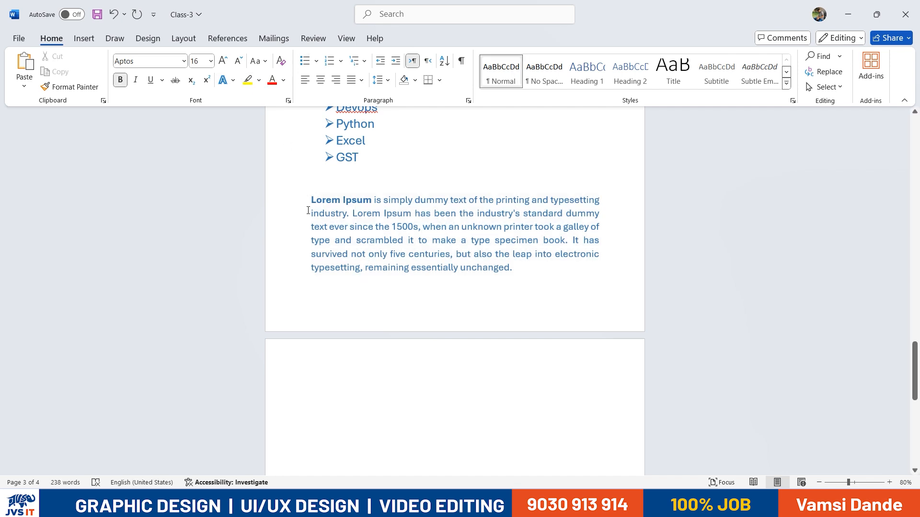
{"action": "key", "text": "BackSpace"}
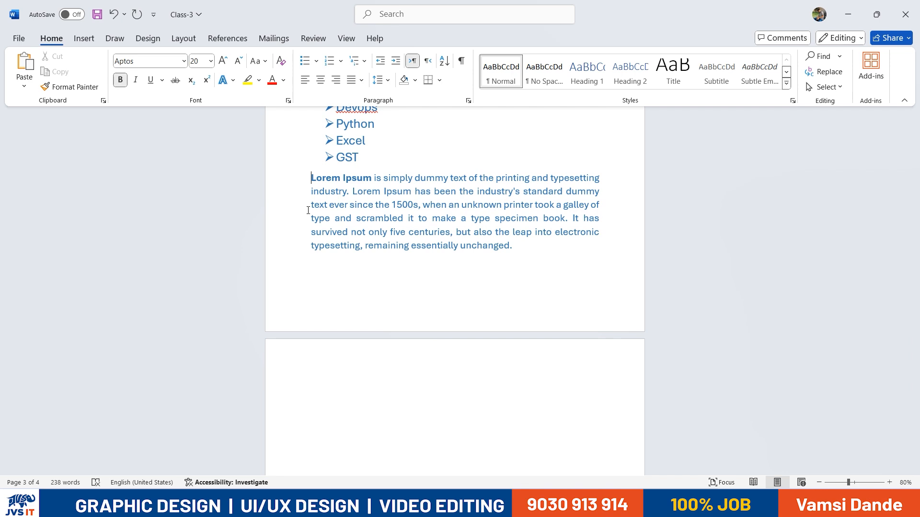
{"action": "key", "text": "Return"}
{"action": "key", "text": "Return"}
{"action": "key", "text": "Return"}
{"action": "key", "text": "Return"}
{"action": "key", "text": "Return"}
{"action": "key", "text": "Return"}
{"action": "key", "text": "Return"}
{"action": "key", "text": "Return"}
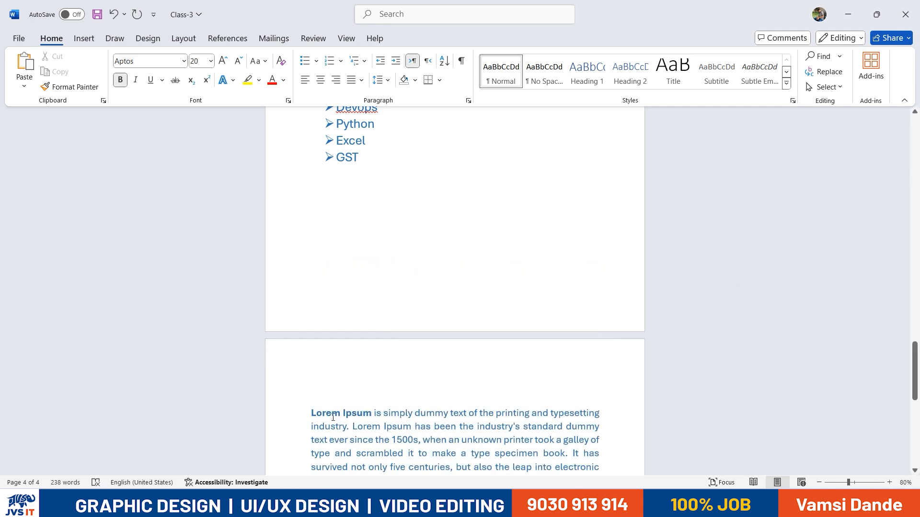
{"action": "key", "text": "BackSpace"}
{"action": "key", "text": "BackSpace"}
{"action": "key", "text": "BackSpace"}
{"action": "key", "text": "BackSpace"}
{"action": "key", "text": "BackSpace"}
{"action": "key", "text": "BackSpace"}
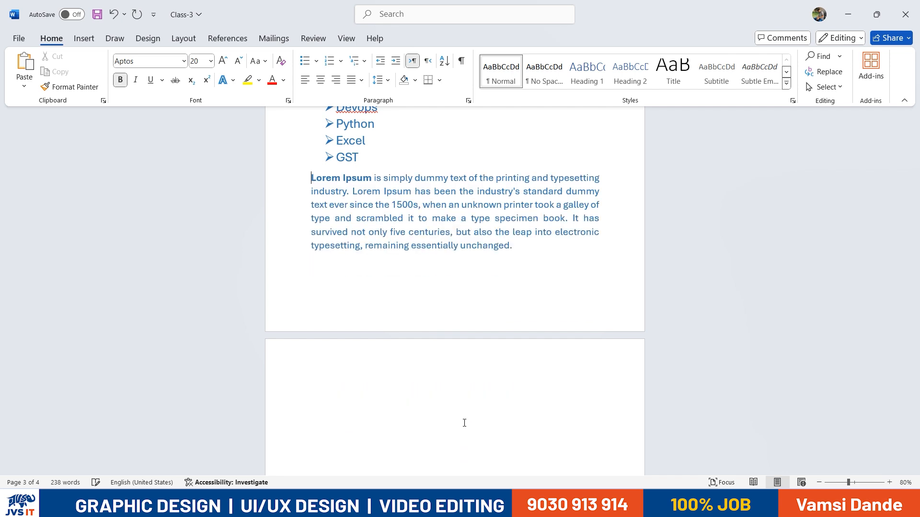
{"action": "key", "text": "Return"}
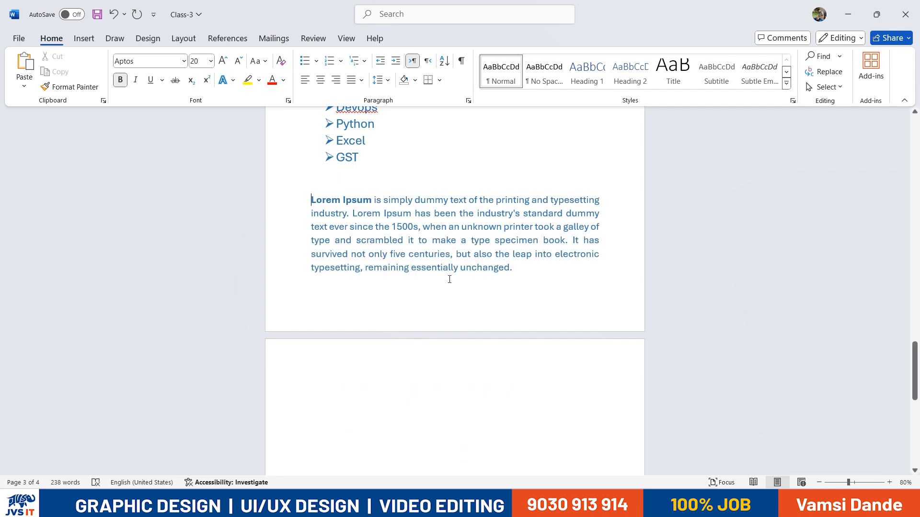
Change the Lorem Ipsum paragraph's font from Aptos to Calibri, then bring up the Word windows list
{"action": "left_click", "coordinate": [183, 62]}
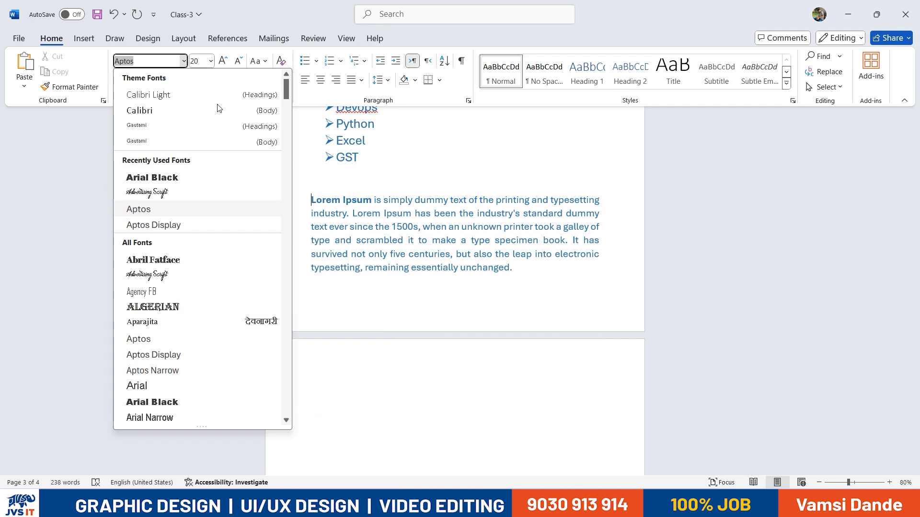
{"action": "left_click", "coordinate": [519, 250]}
{"action": "left_click_drag", "start_coordinate": [491, 270], "coordinate": [311, 199]}
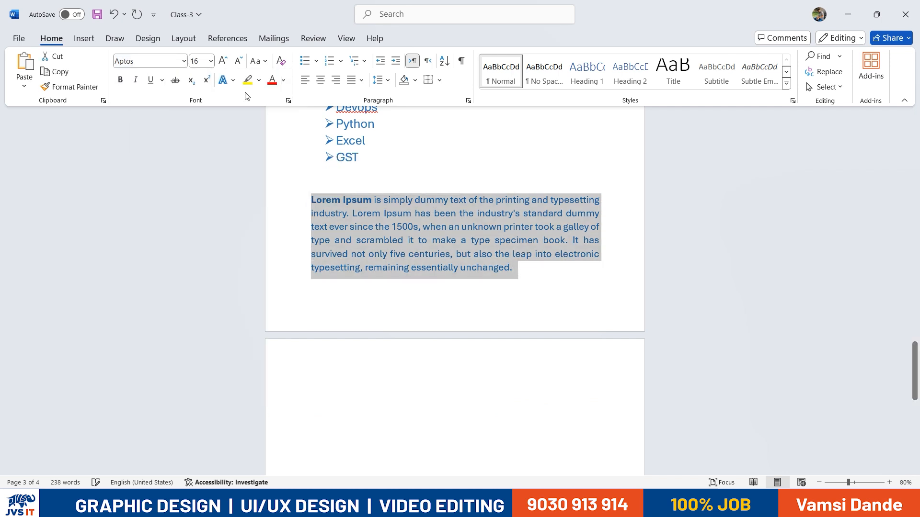
{"action": "left_click", "coordinate": [184, 62]}
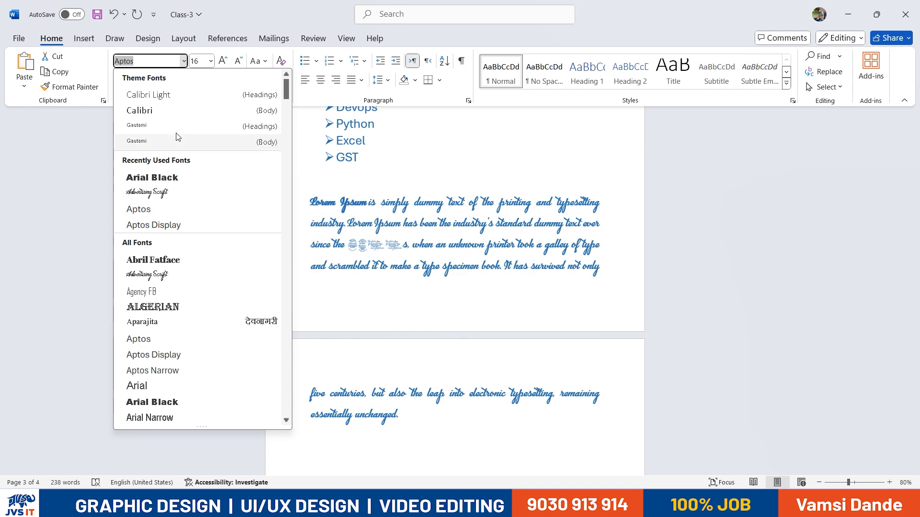
{"action": "left_click", "coordinate": [167, 108]}
{"action": "left_click", "coordinate": [366, 232]}
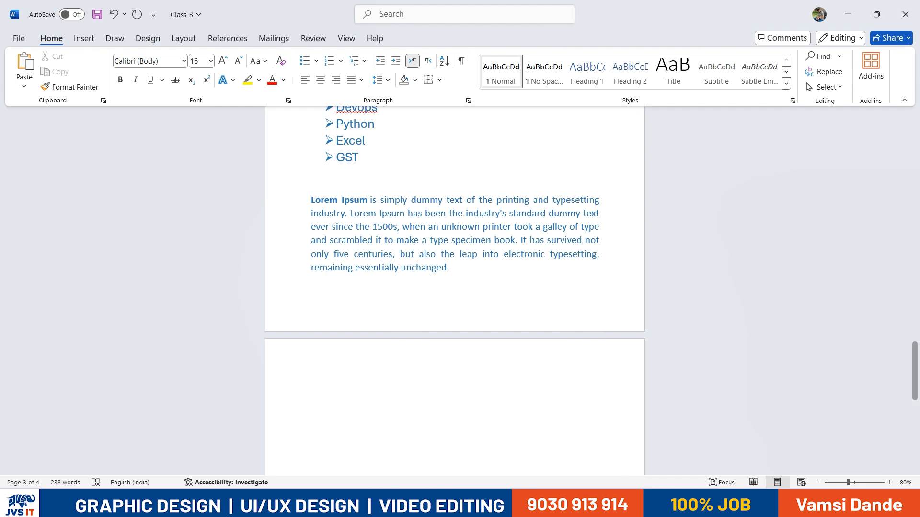
{"action": "left_click", "coordinate": [592, 504]}
In Document1, copy the Ctrl+[ and Ctrl+] lines below the Justify line
{"action": "left_click", "coordinate": [630, 467]}
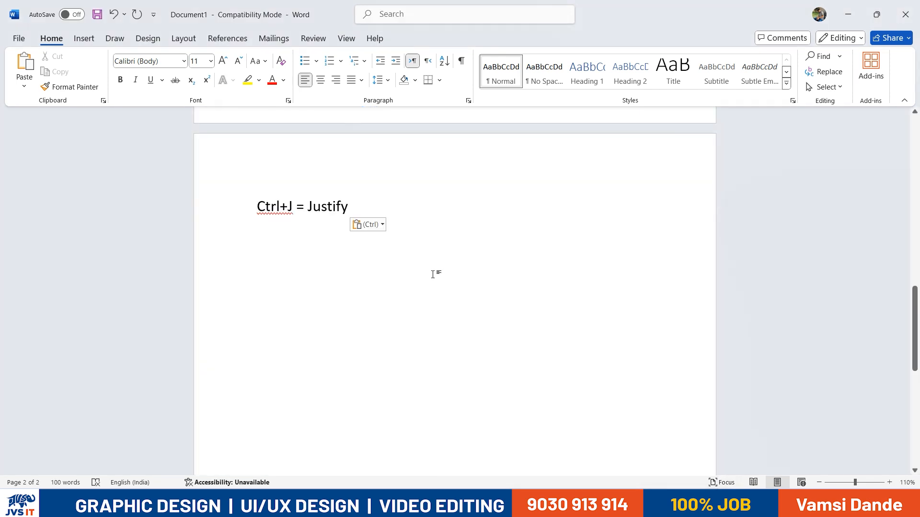
{"action": "left_click_drag", "start_coordinate": [349, 206], "coordinate": [257, 205]}
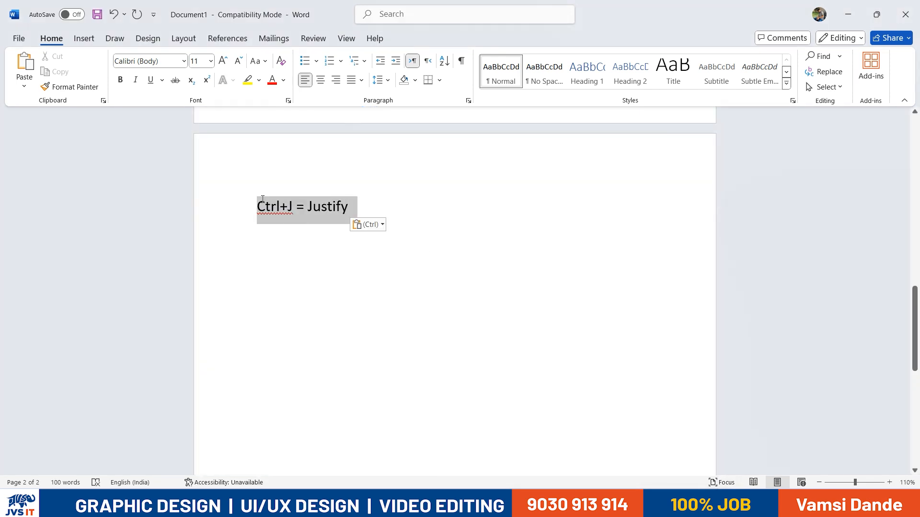
{"action": "left_click", "coordinate": [294, 283]}
{"action": "scroll", "coordinate": [354, 208], "scroll_direction": "up", "scroll_amount": 6}
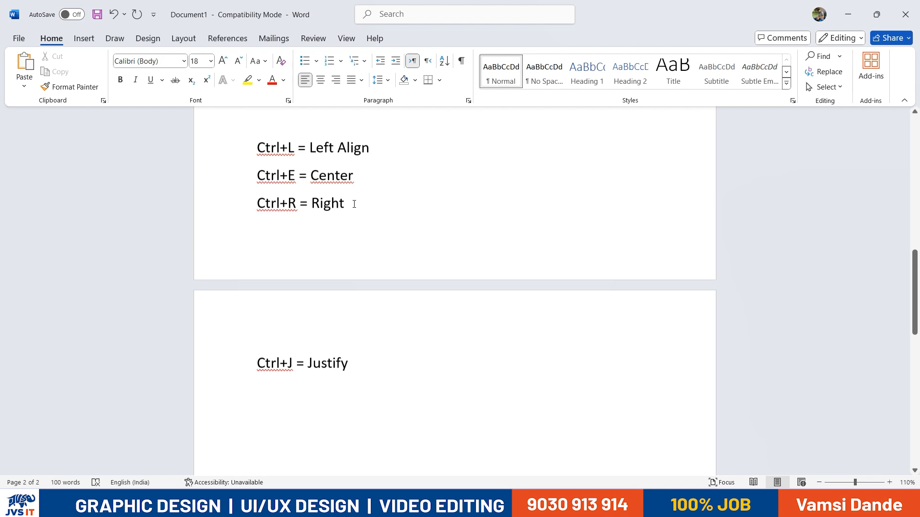
{"action": "left_click_drag", "start_coordinate": [442, 224], "coordinate": [257, 192]}
{"action": "key", "text": "ctrl+c"}
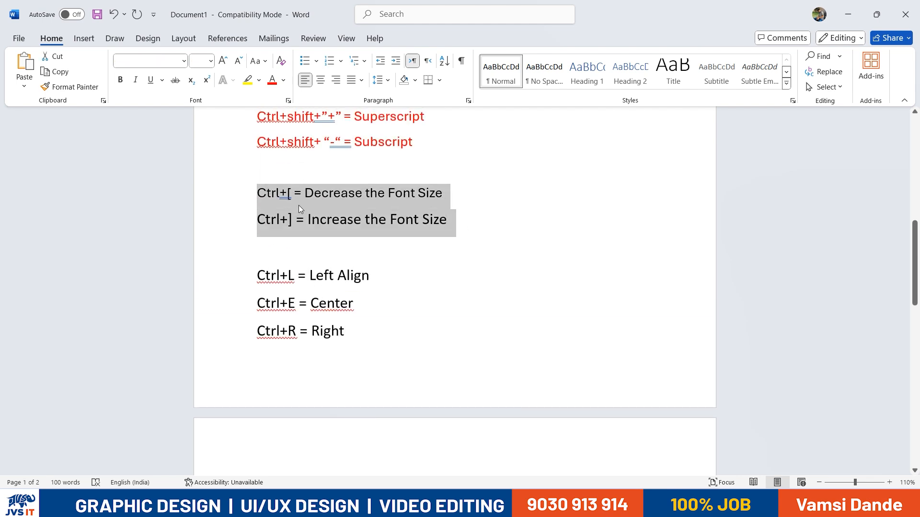
{"action": "scroll", "coordinate": [392, 263], "scroll_direction": "down", "scroll_amount": 5}
{"action": "left_click", "coordinate": [402, 319]}
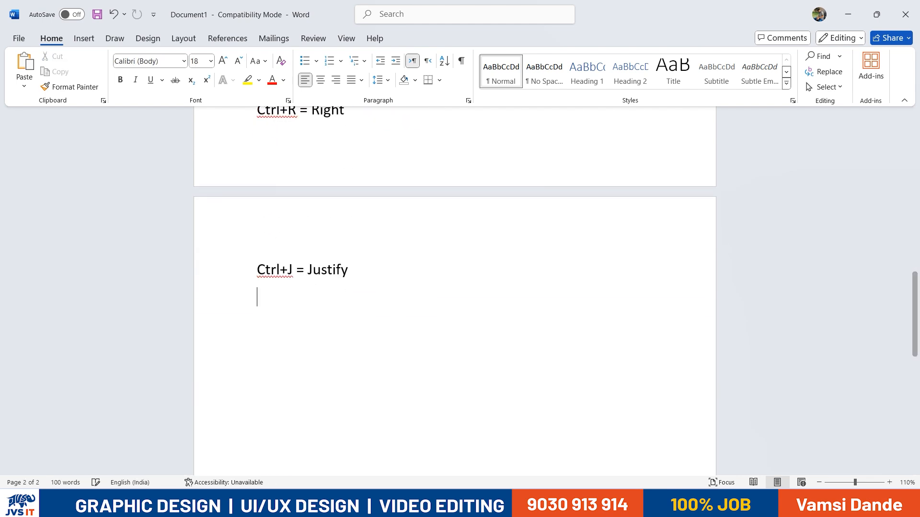
{"action": "key", "text": "ctrl+v"}
Add 'Ctrl+shift+> = To Increase the Font Size' and 'Ctrl+shift+< = To decrease the Font Size' lines
{"action": "left_click_drag", "start_coordinate": [280, 329], "coordinate": [293, 358]}
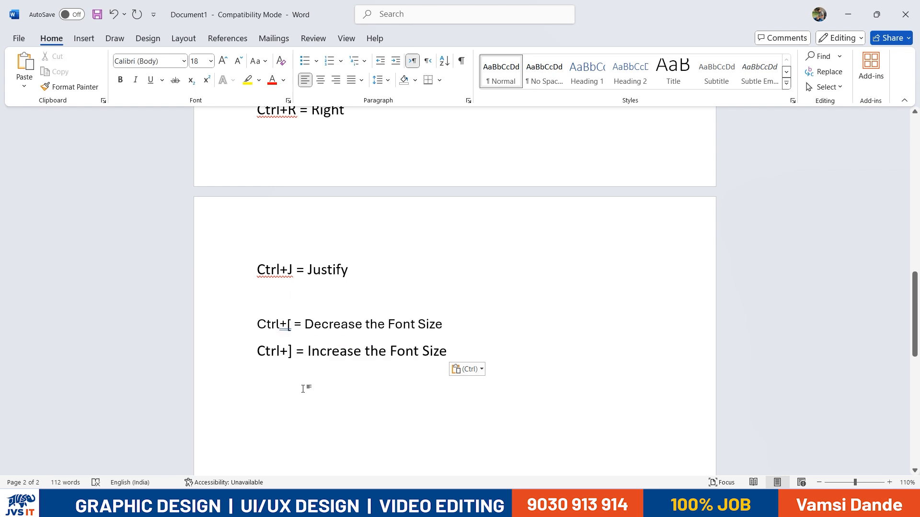
{"action": "type", "text": "C"}
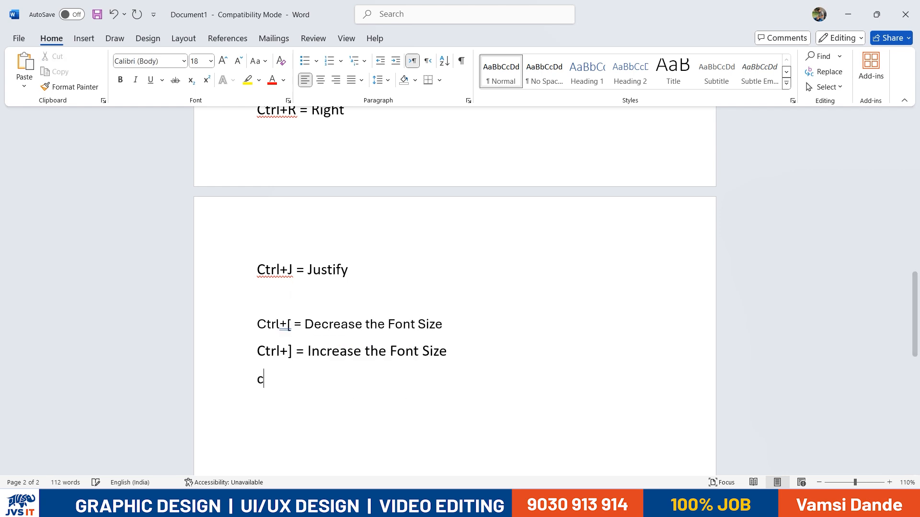
{"action": "type", "text": "trl+] ="}
{"action": "key", "text": "BackSpace"}
{"action": "type", "text": "+shift+> = To Increas"}
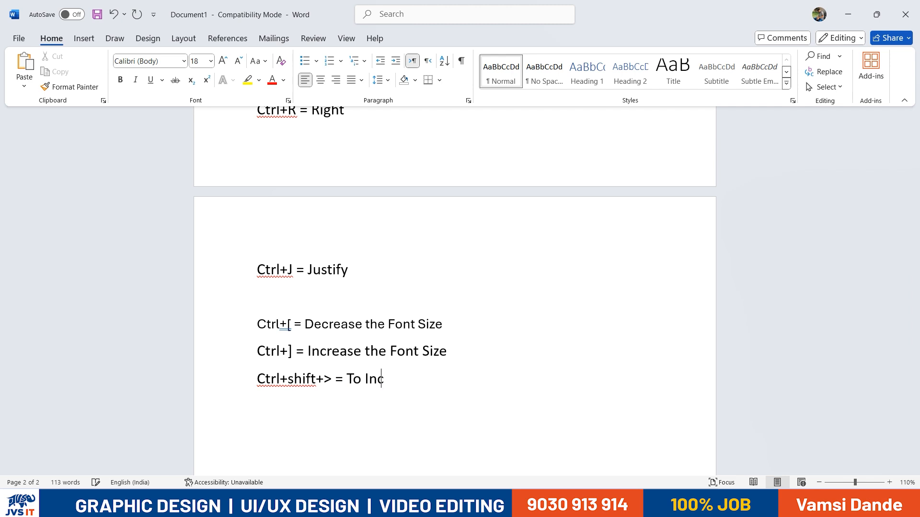
{"action": "type", "text": "e the Font Size"}
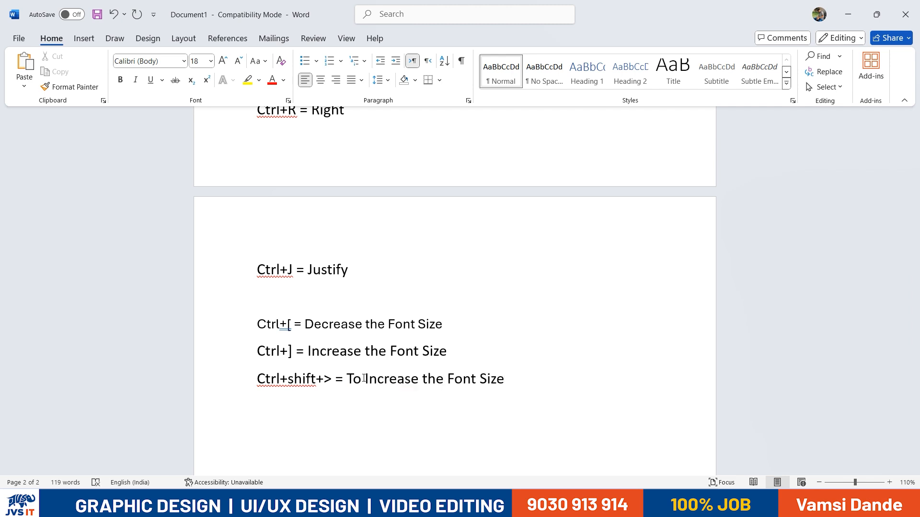
{"action": "key", "text": "Return"}
{"action": "type", "text": "Ctrl+shift+< = "}
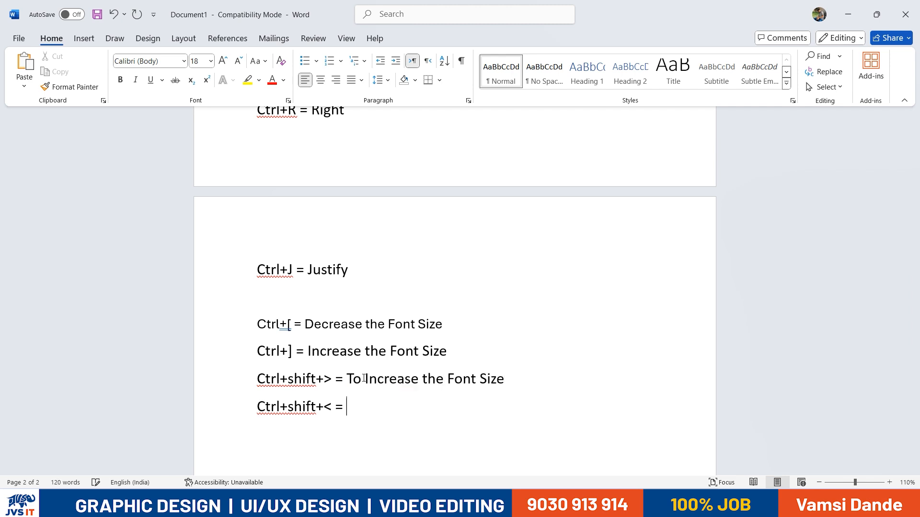
{"action": "type", "text": "To decreas"}
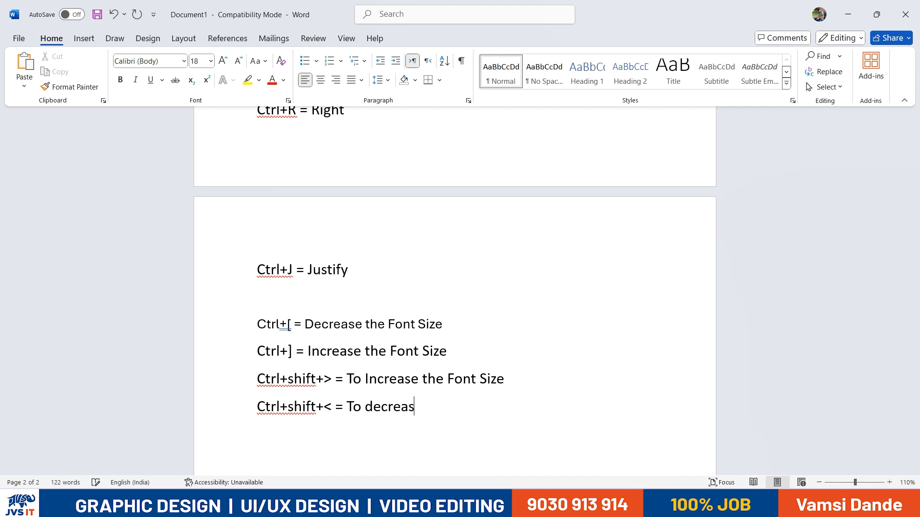
{"action": "type", "text": "e the Font Size"}
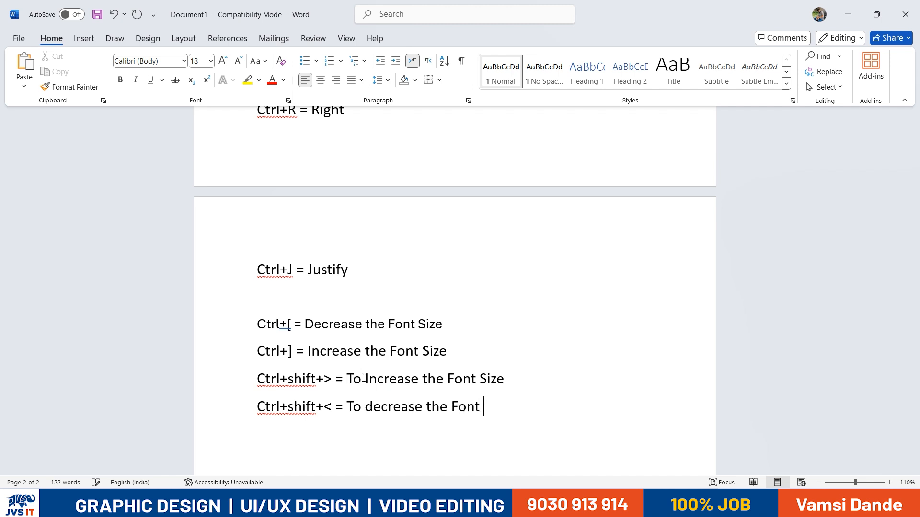
Insert a blank line between the Ctrl+[/Ctrl+] pair and the Ctrl+shift pair
{"action": "left_click_drag", "start_coordinate": [454, 351], "coordinate": [257, 324]}
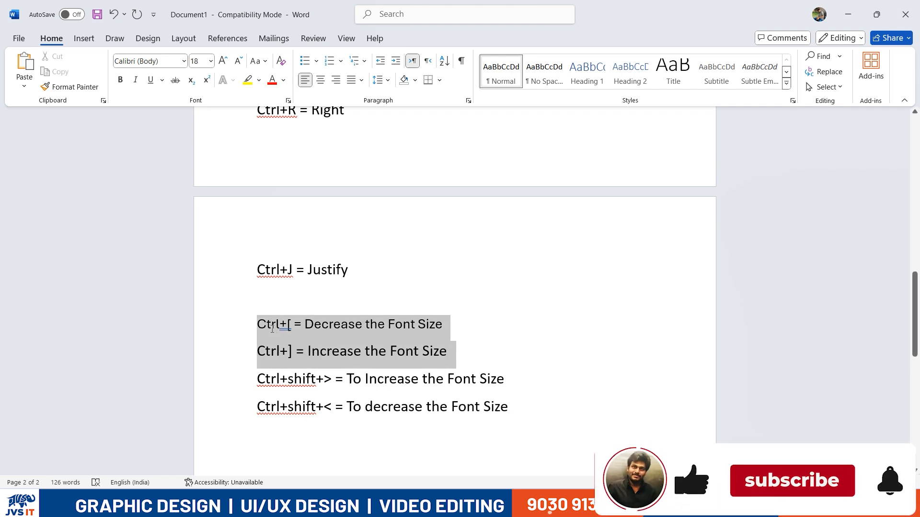
{"action": "left_click", "coordinate": [452, 353]}
{"action": "key", "text": "Return"}
{"action": "left_click_drag", "start_coordinate": [287, 406], "coordinate": [482, 433]}
{"action": "left_click", "coordinate": [567, 430]}
{"action": "left_click_drag", "start_coordinate": [522, 458], "coordinate": [289, 331]}
Append ' = ' after Justify on the Ctrl+J line
{"action": "left_click_drag", "start_coordinate": [258, 269], "coordinate": [354, 271]}
{"action": "left_click", "coordinate": [356, 271]}
{"action": "type", "text": "="}
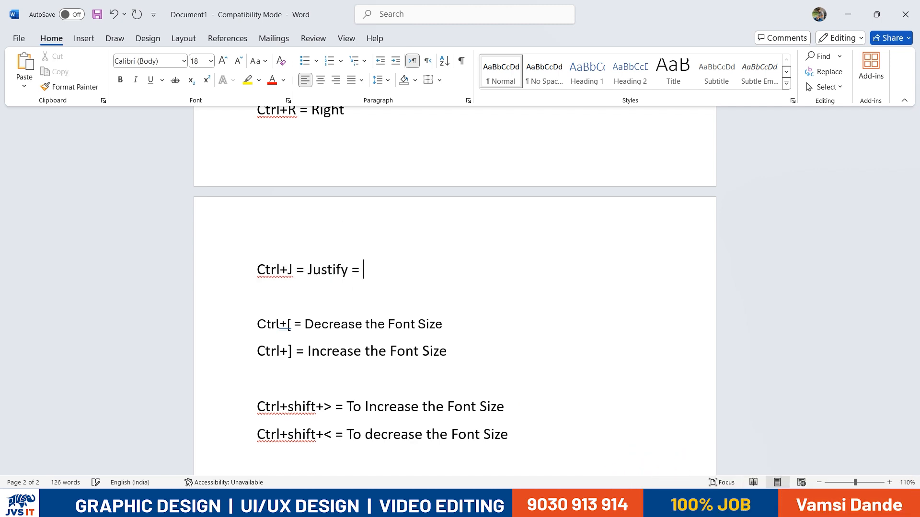
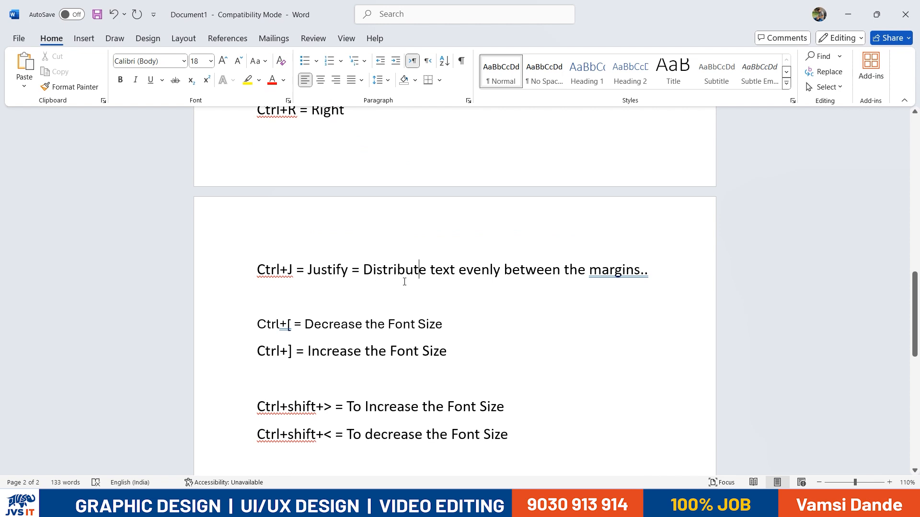
Type 'Justify give the edges clean and crisp and more polished...' after 'margins..', fixing typos
{"action": "left_click", "coordinate": [651, 276]}
{"action": "type", "text": "T"}
{"action": "key", "text": "BackSpace"}
{"action": "type", "text": "Justify"}
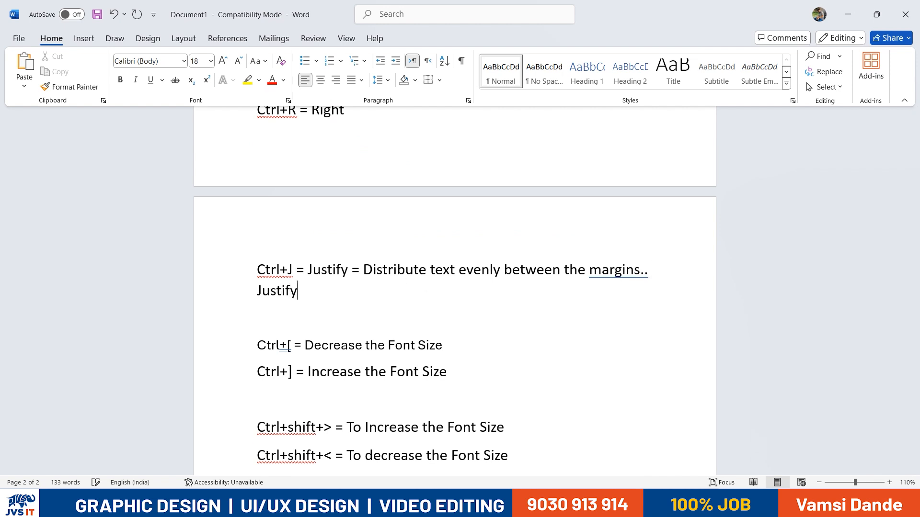
{"action": "type", "text": " give te"}
{"action": "key", "text": "BackSpace"}
{"action": "type", "text": "give"}
{"action": "key", "text": "BackSpace"}
{"action": "key", "text": "BackSpace"}
{"action": "type", "text": "he edges clea"}
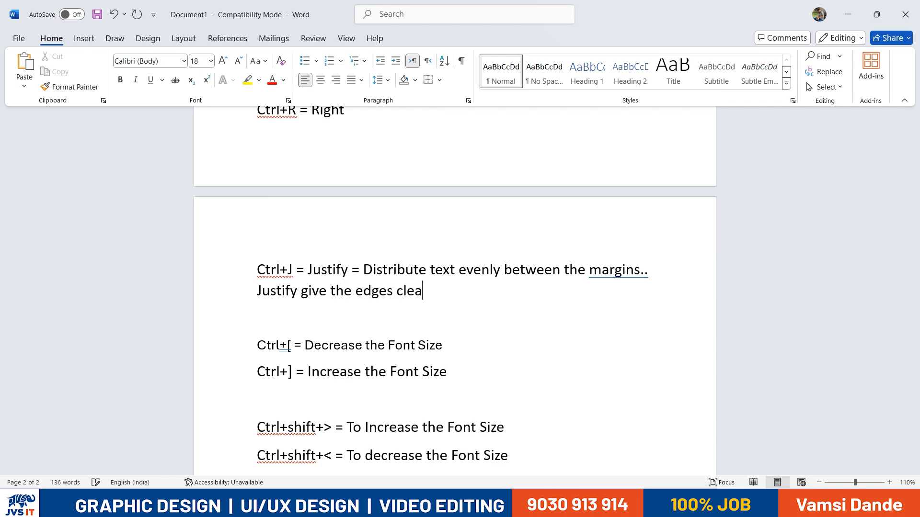
{"action": "type", "text": "n and crisp and mor"}
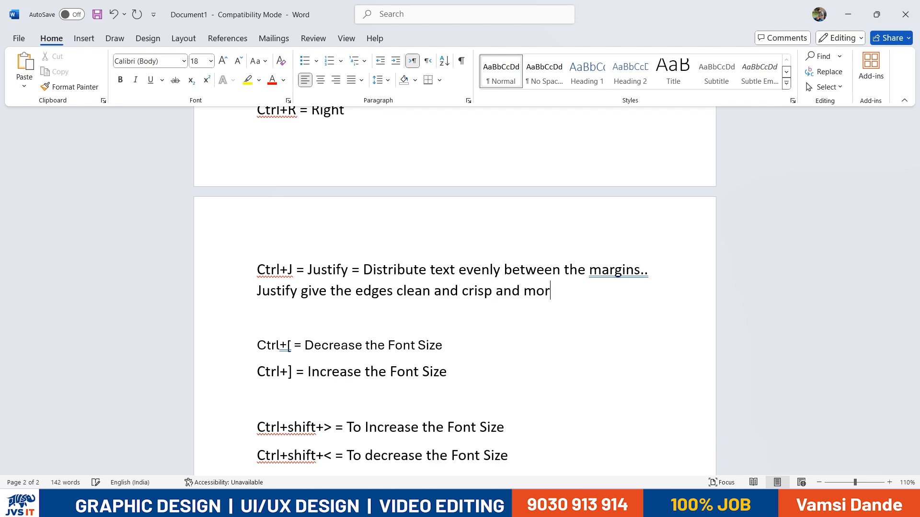
{"action": "type", "text": "e polished..."}
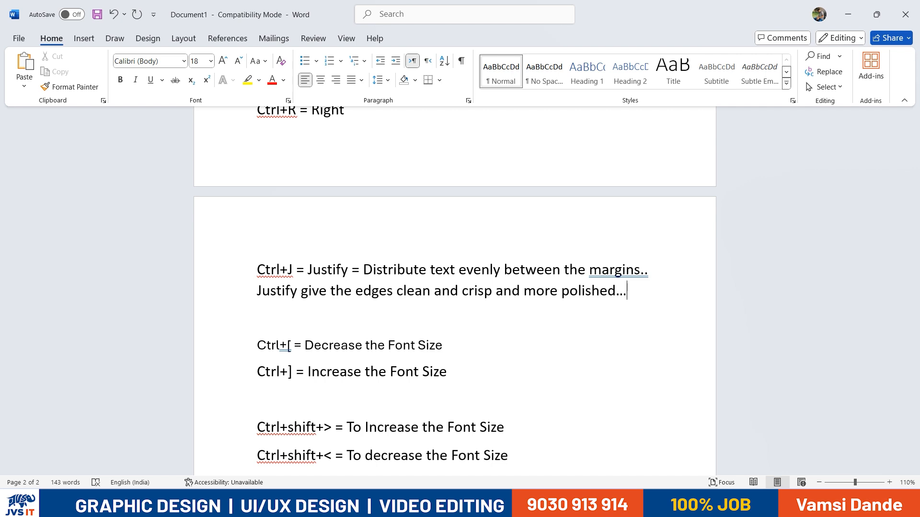
{"action": "scroll", "coordinate": [614, 177], "scroll_direction": "up", "scroll_amount": 3}
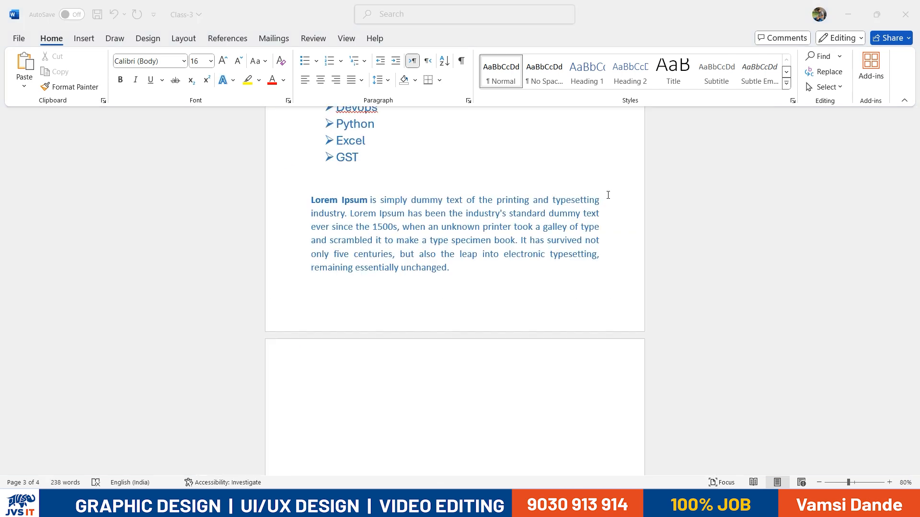
Save the shortcut notes as 'MS Shortcut Keys', dismissing the stray save prompt in Class-3
{"action": "key", "text": "ctrl+s"}
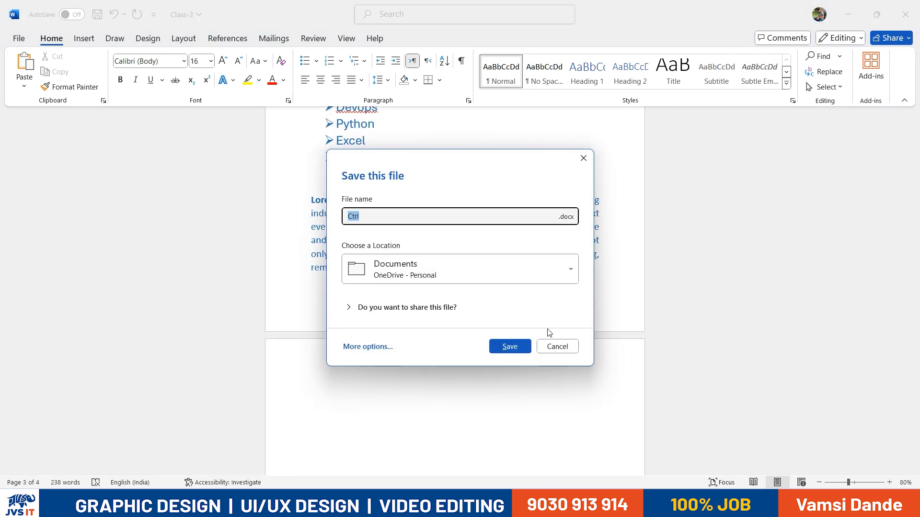
{"action": "left_click", "coordinate": [552, 343]}
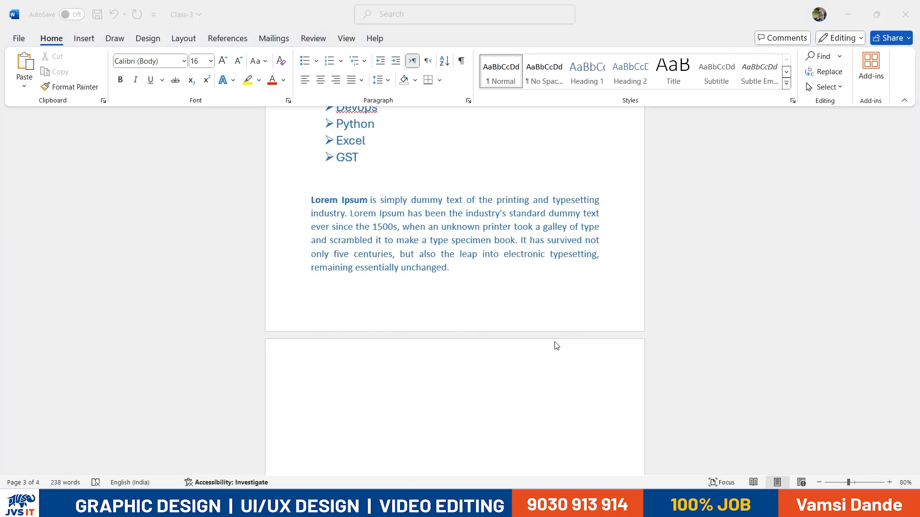
{"action": "key", "text": "ctrl+s"}
{"action": "type", "text": "Shortcut Keys"}
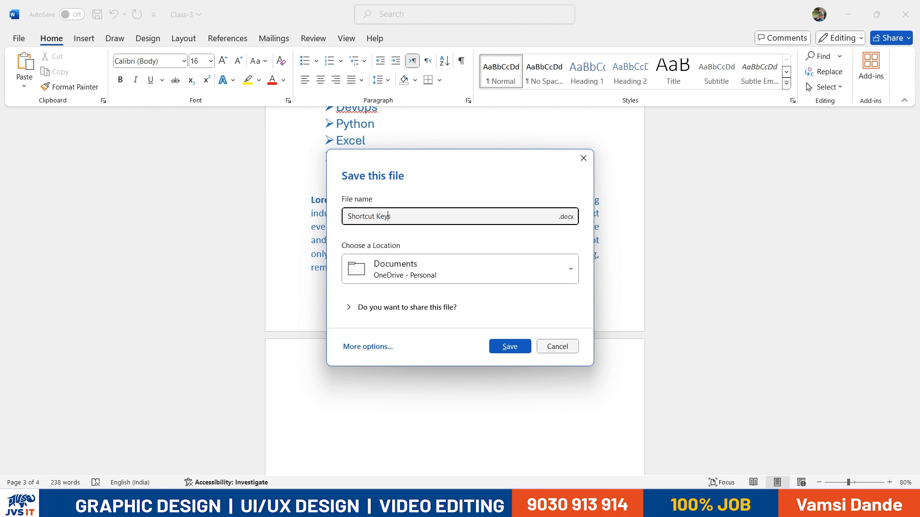
{"action": "left_click", "coordinate": [554, 344]}
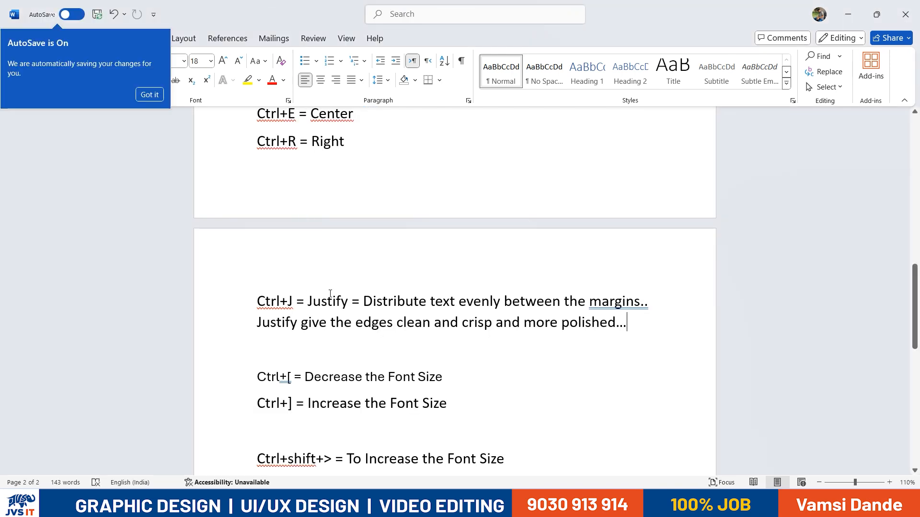
Compare the Lorem Ipsum paragraph left-aligned, then apply Justify from the Home tab dropdown
{"action": "scroll", "coordinate": [332, 291], "scroll_direction": "down", "scroll_amount": 5}
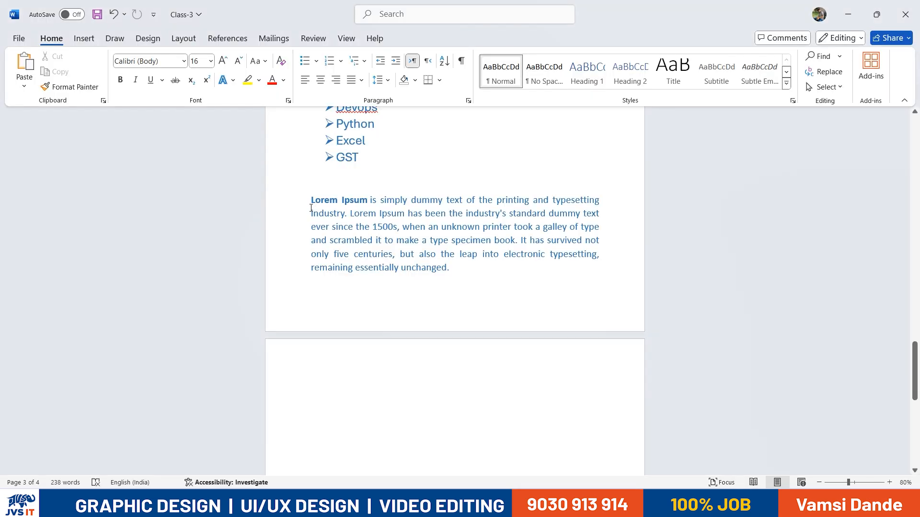
{"action": "left_click_drag", "start_coordinate": [311, 200], "coordinate": [460, 267]}
{"action": "key", "text": "ctrl+l"}
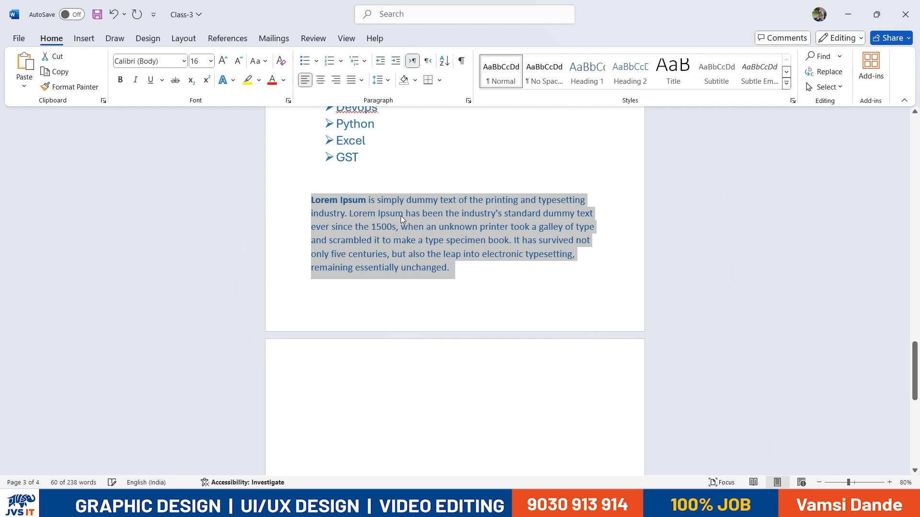
{"action": "left_click", "coordinate": [583, 232]}
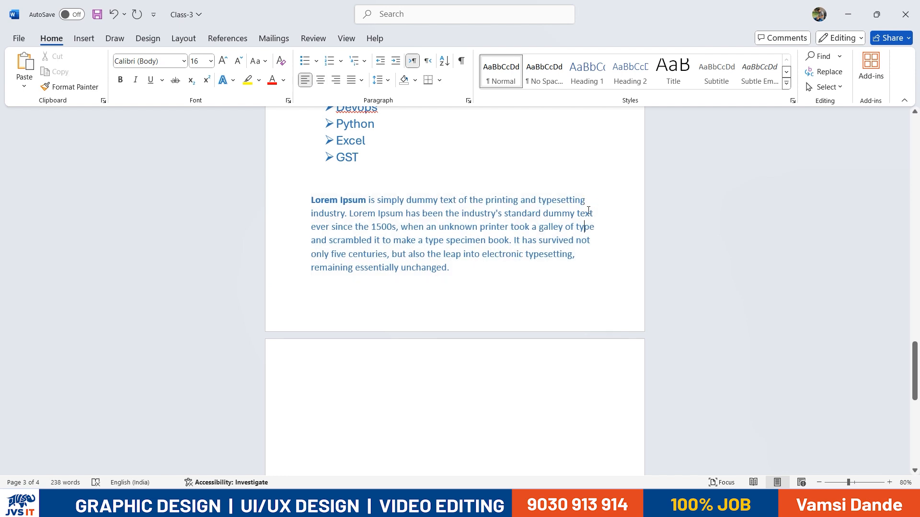
{"action": "left_click_drag", "start_coordinate": [317, 203], "coordinate": [446, 267]}
{"action": "left_click", "coordinate": [361, 84]}
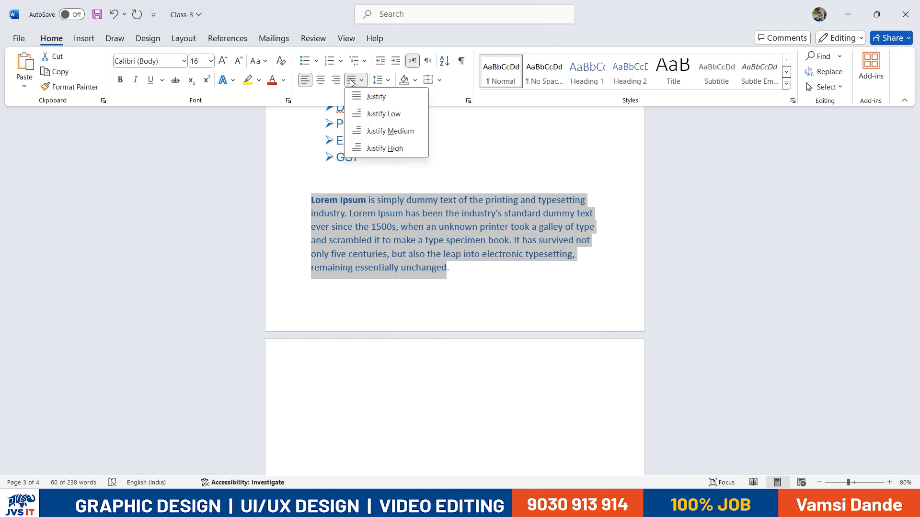
{"action": "left_click", "coordinate": [382, 97]}
{"action": "left_click", "coordinate": [523, 267]}
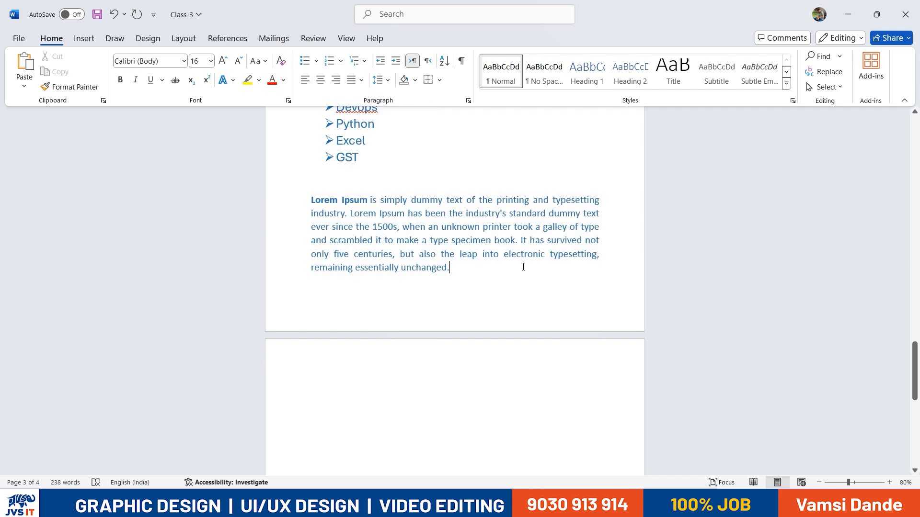
Close the AutoSave notice and review the font-size shortcut lines and the justified paragraph
{"action": "scroll", "coordinate": [523, 267], "scroll_direction": "up", "scroll_amount": 2}
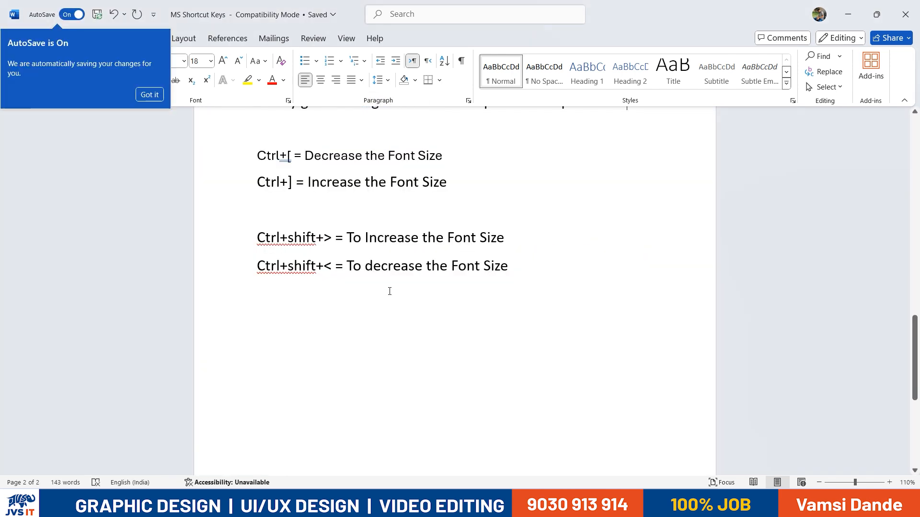
{"action": "scroll", "coordinate": [430, 309], "scroll_direction": "up", "scroll_amount": 3}
{"action": "left_click", "coordinate": [545, 379]}
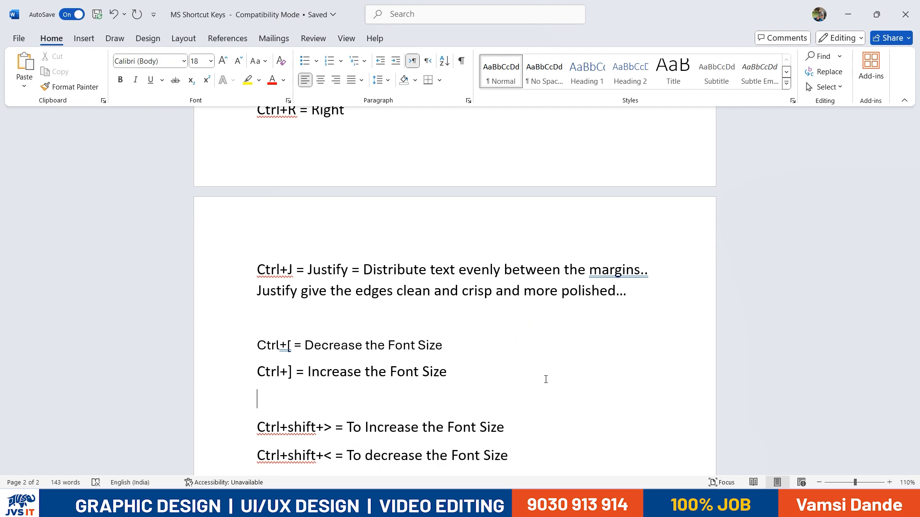
{"action": "left_click_drag", "start_coordinate": [345, 345], "coordinate": [417, 346]}
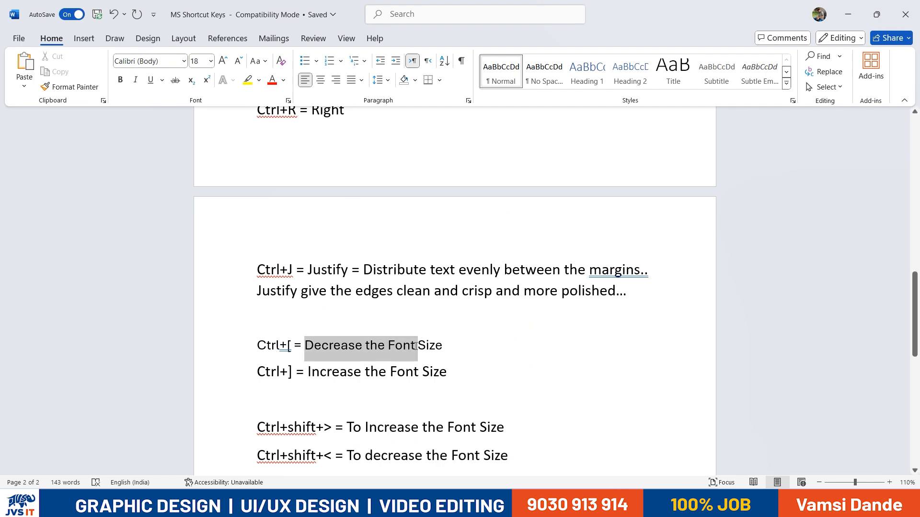
{"action": "left_click_drag", "start_coordinate": [316, 372], "coordinate": [447, 372]}
{"action": "left_click", "coordinate": [387, 408]}
{"action": "left_click_drag", "start_coordinate": [272, 427], "coordinate": [421, 429]}
{"action": "left_click", "coordinate": [299, 431]}
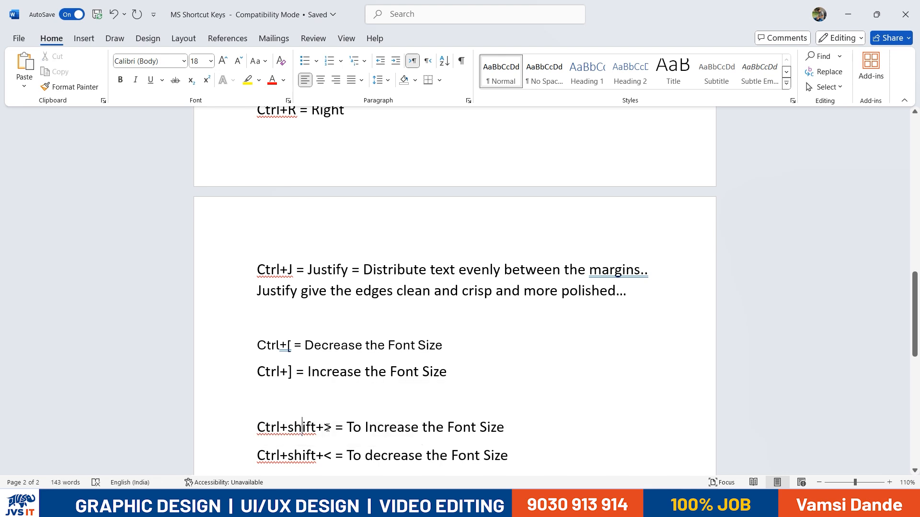
{"action": "left_click_drag", "start_coordinate": [325, 455], "coordinate": [335, 455]}
{"action": "scroll", "coordinate": [403, 376], "scroll_direction": "down", "scroll_amount": 1}
{"action": "scroll", "coordinate": [403, 375], "scroll_direction": "down", "scroll_amount": 1}
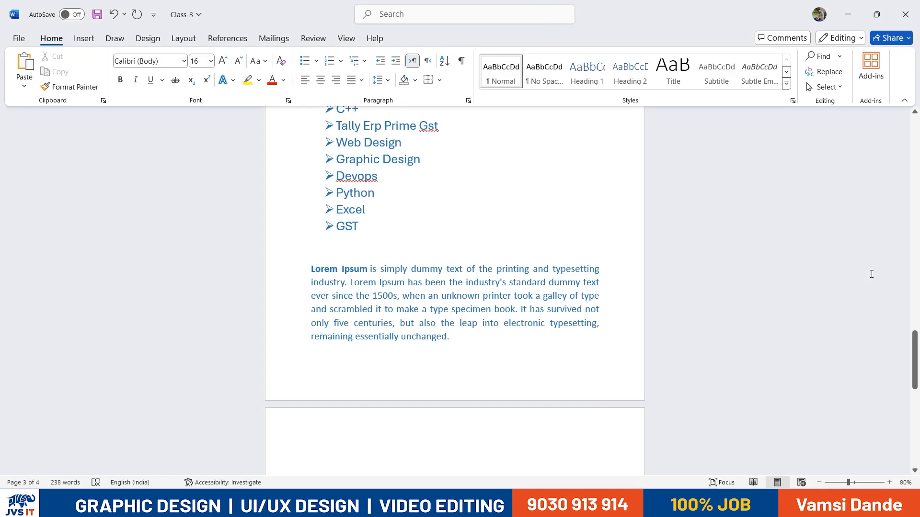
{"action": "mouse_move", "coordinate": [466, 341]}
{"action": "left_mouse_down"}
{"action": "mouse_move", "coordinate": [317, 271]}
{"action": "mouse_move", "coordinate": [378, 283]}
{"action": "mouse_move", "coordinate": [476, 322]}
{"action": "mouse_move", "coordinate": [474, 340]}
{"action": "left_mouse_up"}
{"action": "left_click", "coordinate": [355, 312]}
{"action": "scroll", "coordinate": [354, 317], "scroll_direction": "down", "scroll_amount": 3}
Type =rand() in red font on blank page 4 and generate the sample paragraphs
{"action": "left_click", "coordinate": [334, 367]}
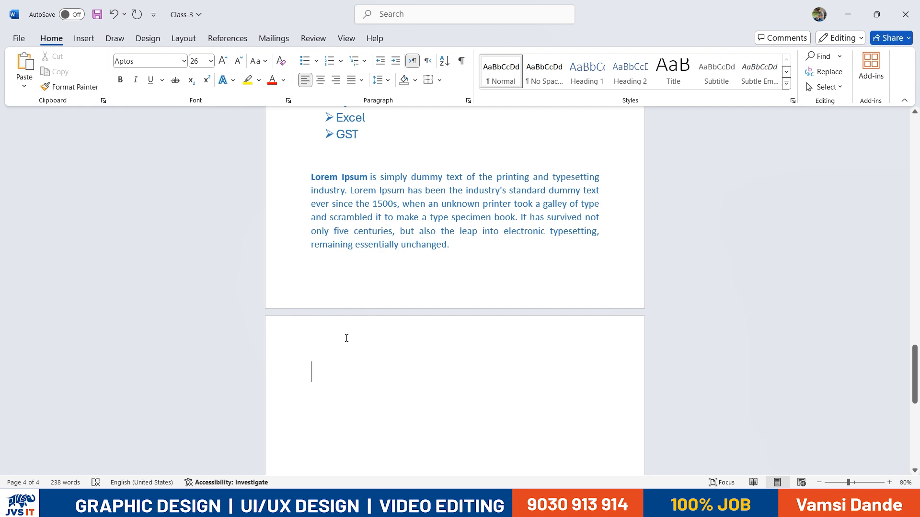
{"action": "type", "text": "=rand"}
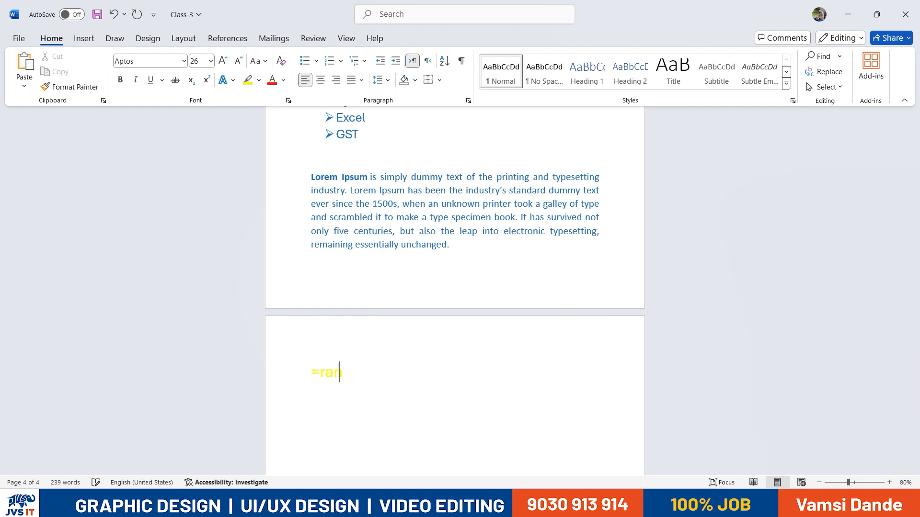
{"action": "left_click_drag", "start_coordinate": [360, 373], "coordinate": [312, 370]}
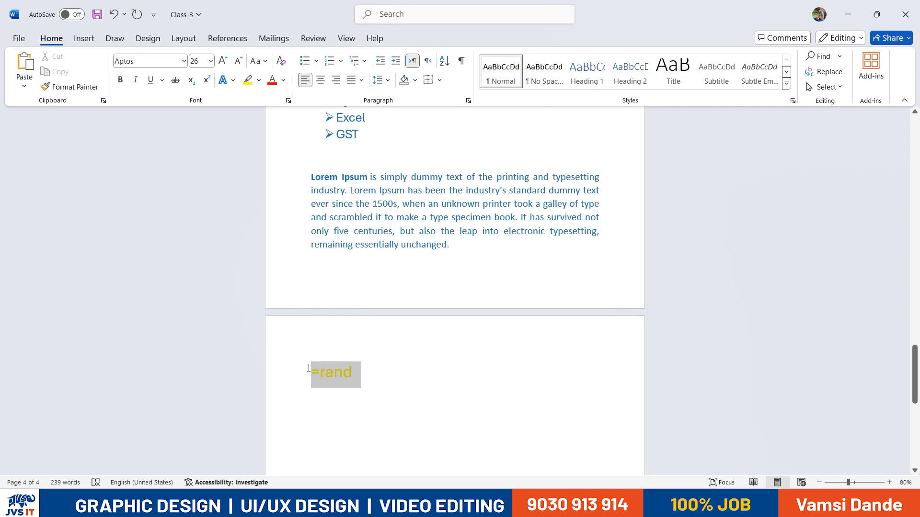
{"action": "left_click", "coordinate": [271, 80]}
{"action": "left_click", "coordinate": [368, 375]}
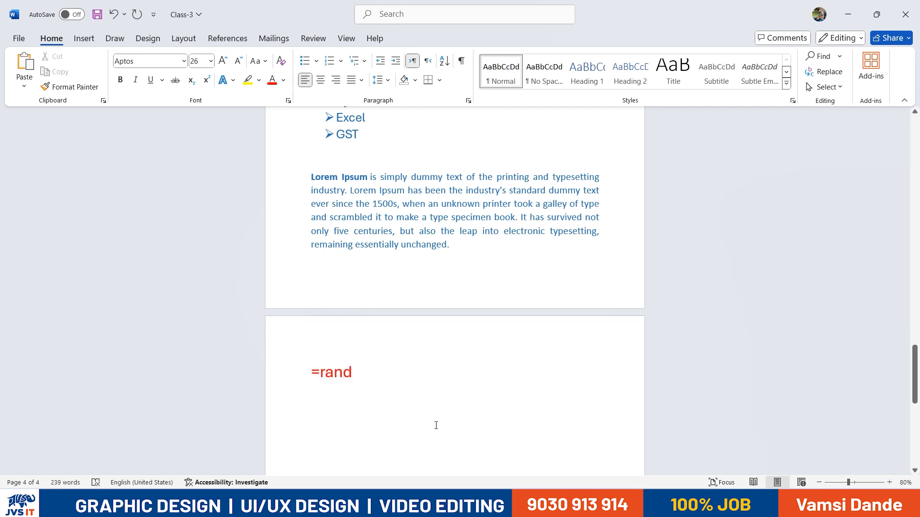
{"action": "type", "text": "()"}
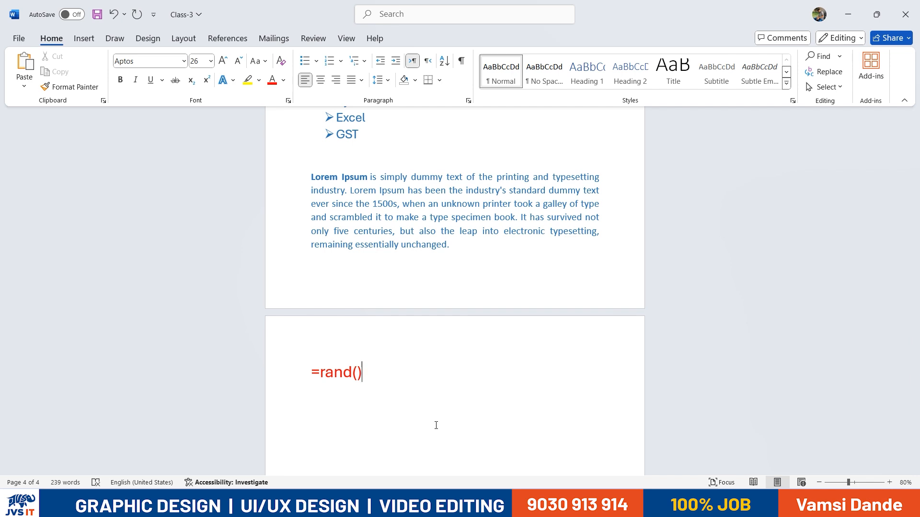
{"action": "key", "text": "Return"}
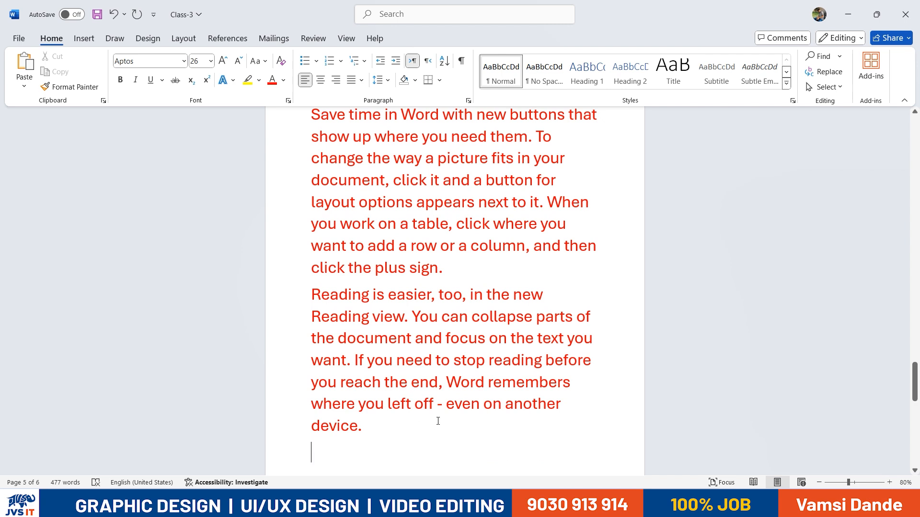
Delete the extra generated sample text below the red Video paragraph
{"action": "scroll", "coordinate": [437, 421], "scroll_direction": "down", "scroll_amount": 6}
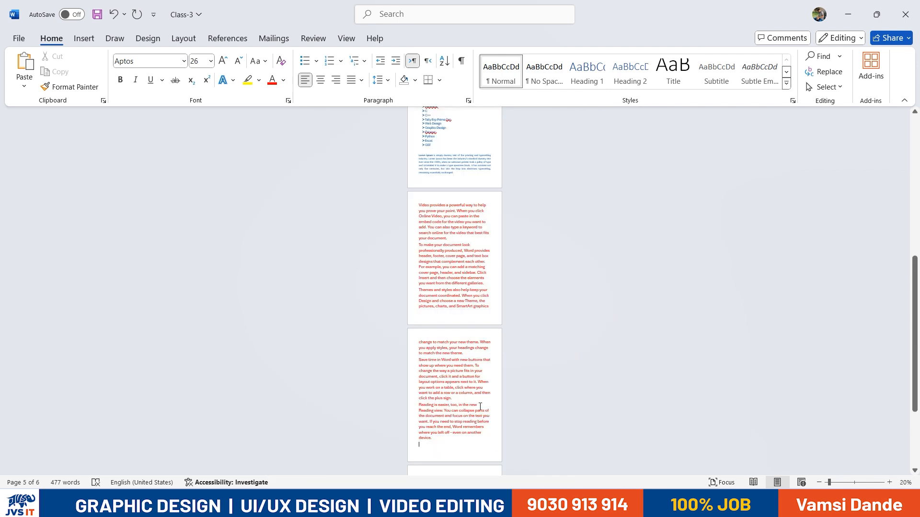
{"action": "scroll", "coordinate": [479, 406], "scroll_direction": "up", "scroll_amount": 1}
{"action": "scroll", "coordinate": [470, 327], "scroll_direction": "up", "scroll_amount": 5}
{"action": "scroll", "coordinate": [469, 317], "scroll_direction": "down", "scroll_amount": 6}
{"action": "scroll", "coordinate": [430, 424], "scroll_direction": "down", "scroll_amount": 2}
{"action": "left_click_drag", "start_coordinate": [431, 446], "coordinate": [397, 159]}
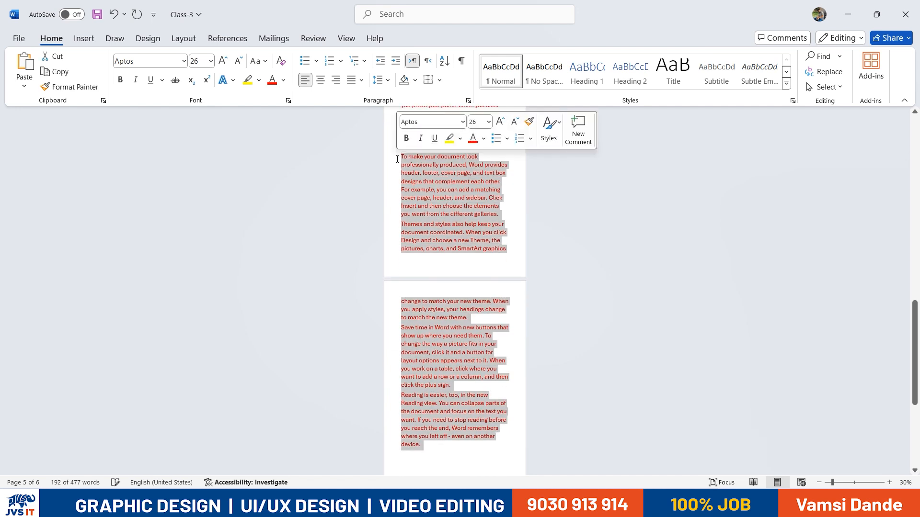
{"action": "key", "text": "Delete"}
Shrink the red Video paragraph's font slightly, then type =rand(2,15 after 'fits your document.'
{"action": "scroll", "coordinate": [491, 365], "scroll_direction": "up", "scroll_amount": 5}
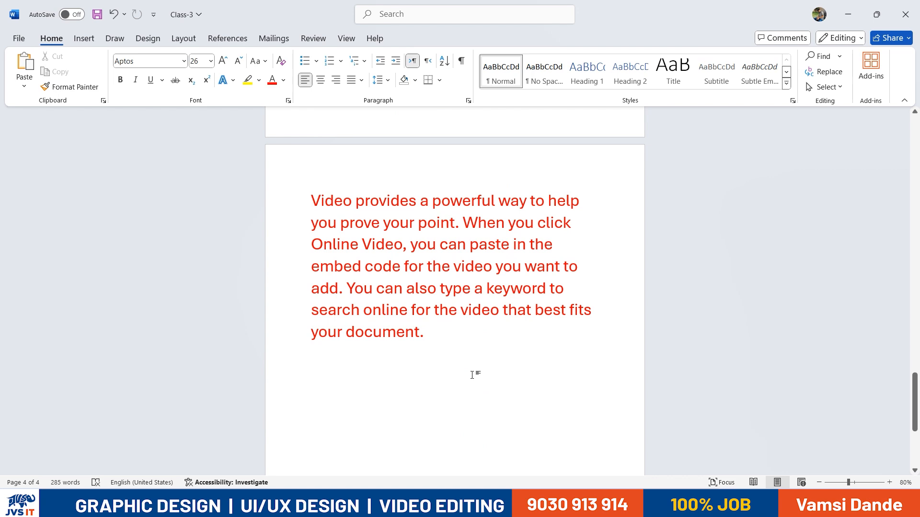
{"action": "left_click_drag", "start_coordinate": [471, 373], "coordinate": [305, 199]}
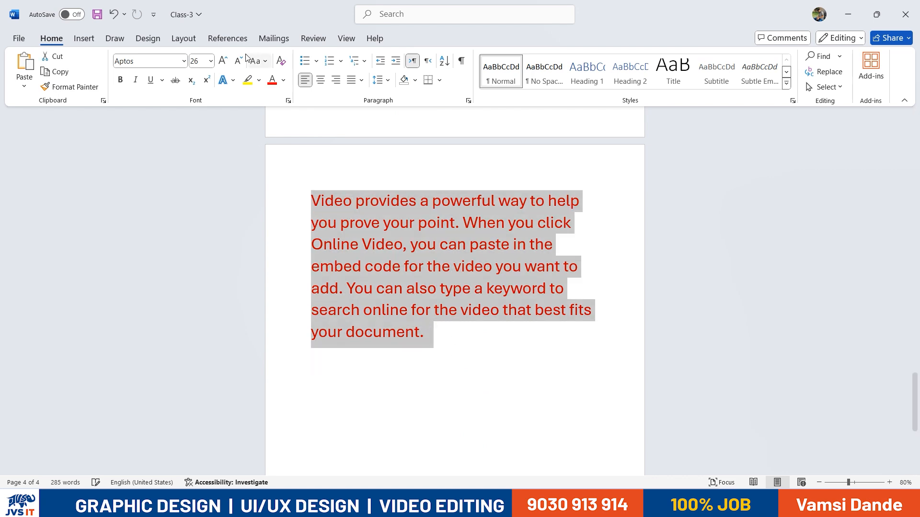
{"action": "key", "text": "ctrl+shift+less"}
{"action": "key", "text": "ctrl+shift+less"}
{"action": "key", "text": "ctrl+shift+less"}
{"action": "key", "text": "ctrl+shift+less"}
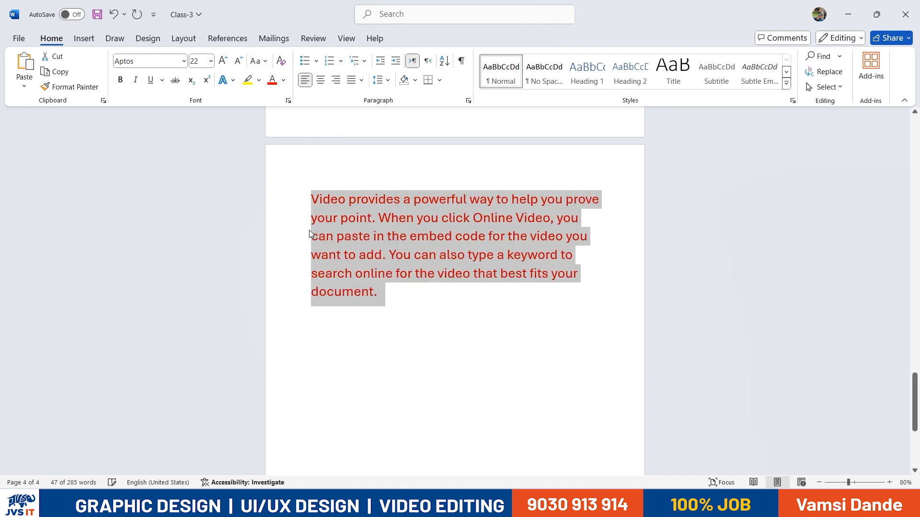
{"action": "key", "text": "ctrl+shift+less"}
{"action": "key", "text": "ctrl+shift+less"}
{"action": "key", "text": "ctrl+shift+less"}
{"action": "key", "text": "ctrl+shift+less"}
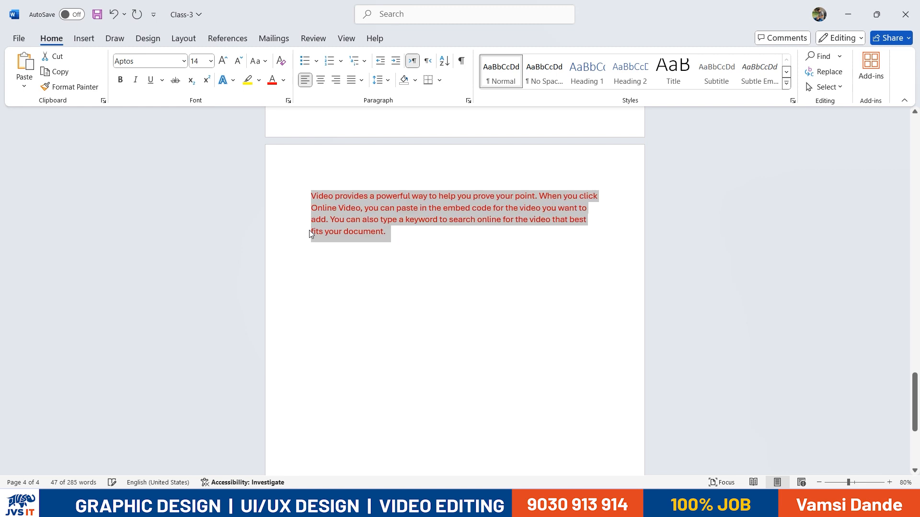
{"action": "key", "text": "ctrl+shift+greater"}
{"action": "key", "text": "ctrl+shift+greater"}
{"action": "left_click", "coordinate": [433, 249]}
{"action": "left_click", "coordinate": [414, 231]}
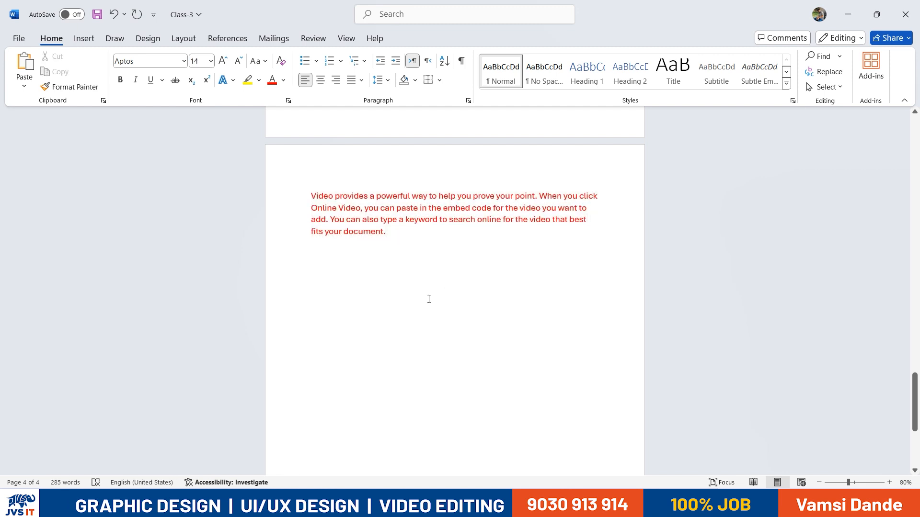
{"action": "type", "text": "=rand("}
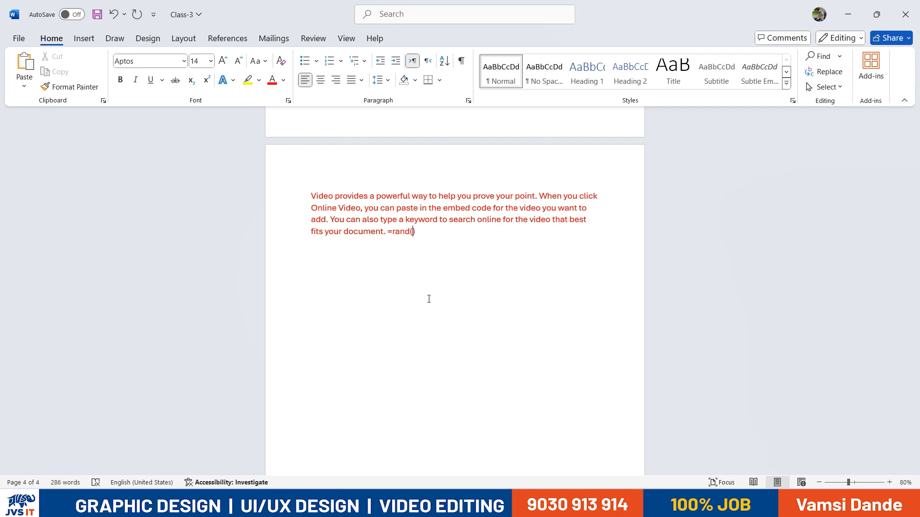
{"action": "type", "text": "2,15"}
Rewrite the formula as =rand(), generate its sample text, then undo it
{"action": "key", "text": "Return"}
{"action": "key", "text": "BackSpace"}
{"action": "key", "text": "Return"}
{"action": "key", "text": "BackSpace"}
{"action": "key", "text": "BackSpace"}
{"action": "key", "text": "BackSpace"}
{"action": "key", "text": "BackSpace"}
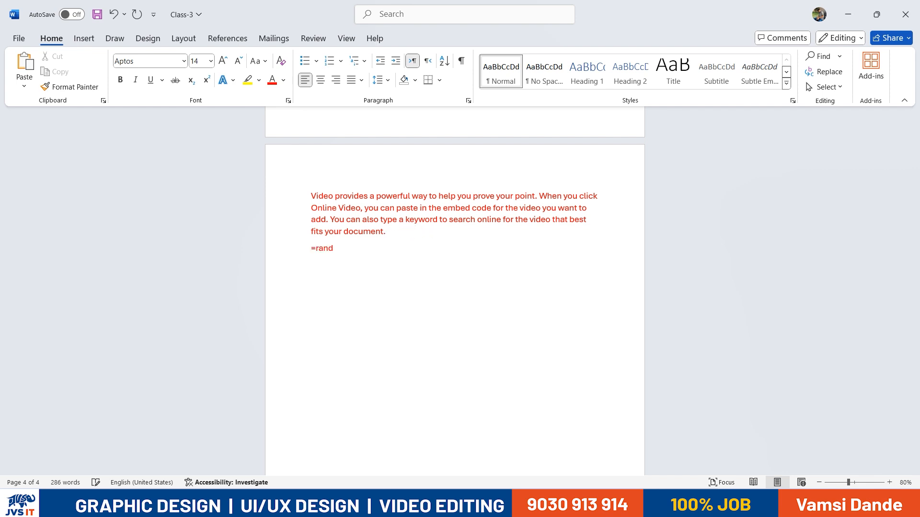
{"action": "type", "text": "()"}
{"action": "key", "text": "Return"}
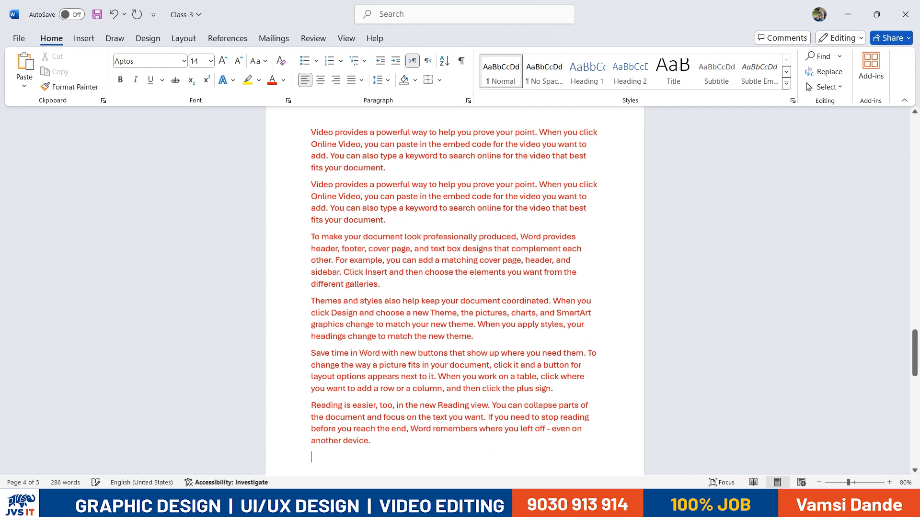
{"action": "scroll", "coordinate": [431, 337], "scroll_direction": "up", "scroll_amount": 4}
{"action": "scroll", "coordinate": [430, 336], "scroll_direction": "down", "scroll_amount": 2}
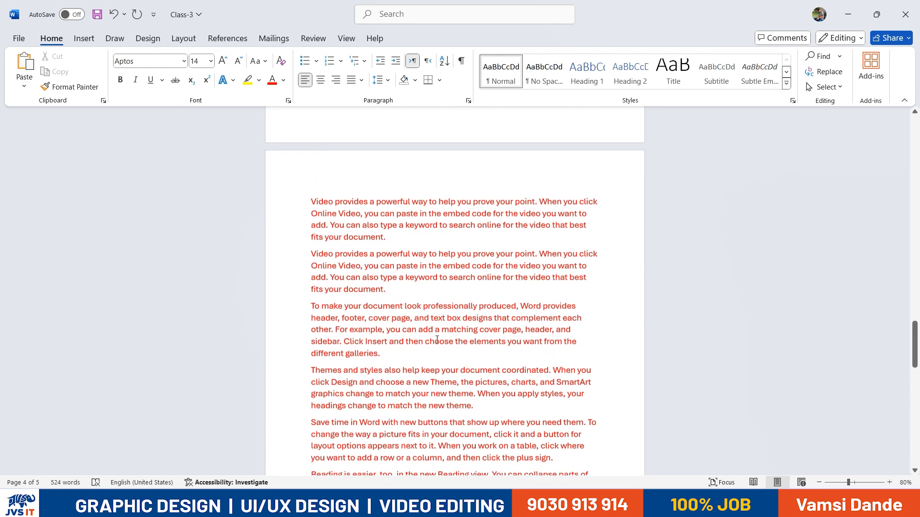
{"action": "key", "text": "ctrl+z"}
Try =rand(2,100) for sample text, then delete the leftover formula line
{"action": "scroll", "coordinate": [430, 337], "scroll_direction": "up", "scroll_amount": 1}
{"action": "left_click", "coordinate": [334, 277]}
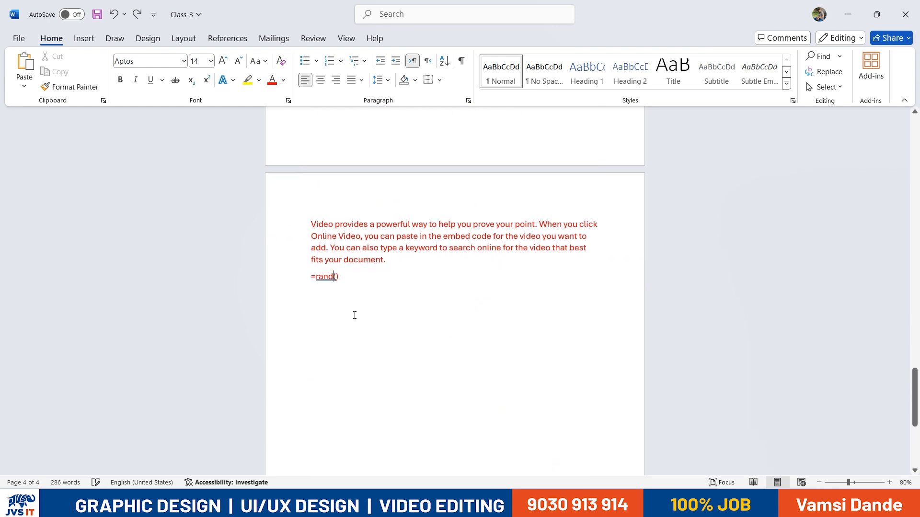
{"action": "type", "text": "2,100"}
{"action": "key", "text": "Delete"}
{"action": "key", "text": "Return"}
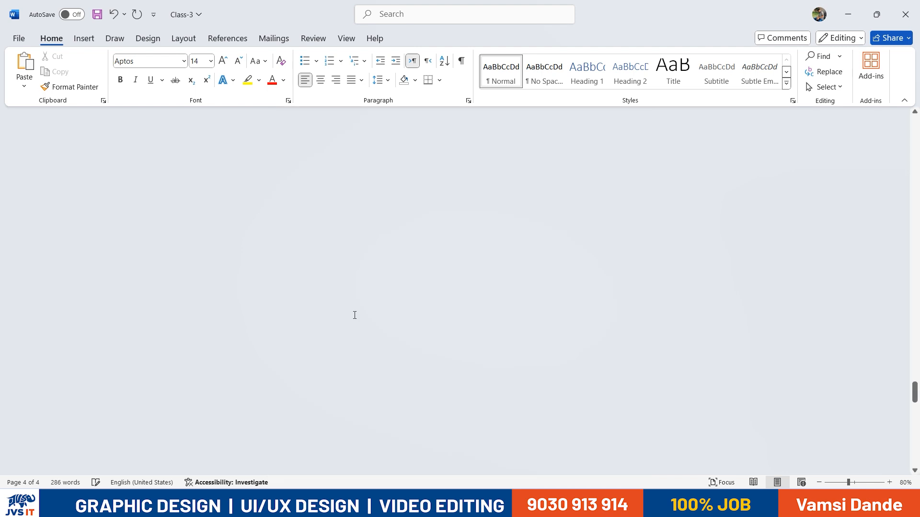
{"action": "scroll", "coordinate": [371, 305], "scroll_direction": "up", "scroll_amount": 10}
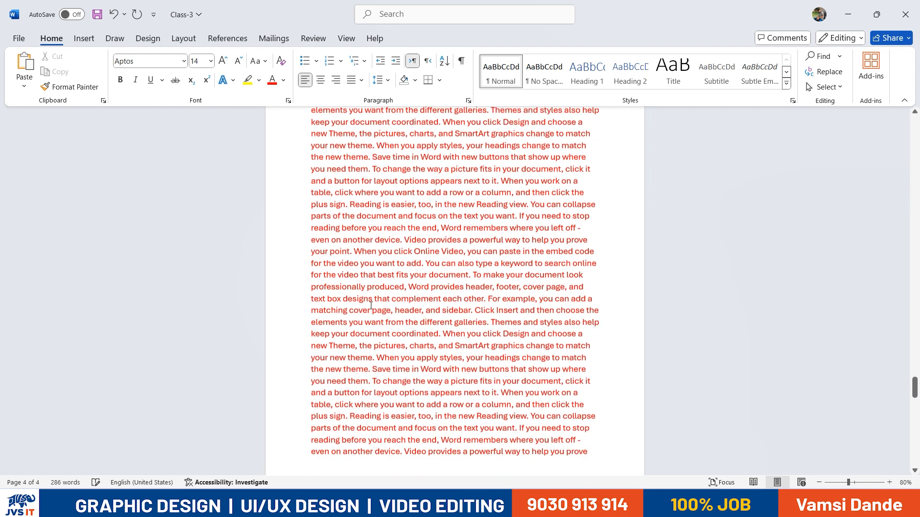
{"action": "scroll", "coordinate": [371, 306], "scroll_direction": "up", "scroll_amount": 5}
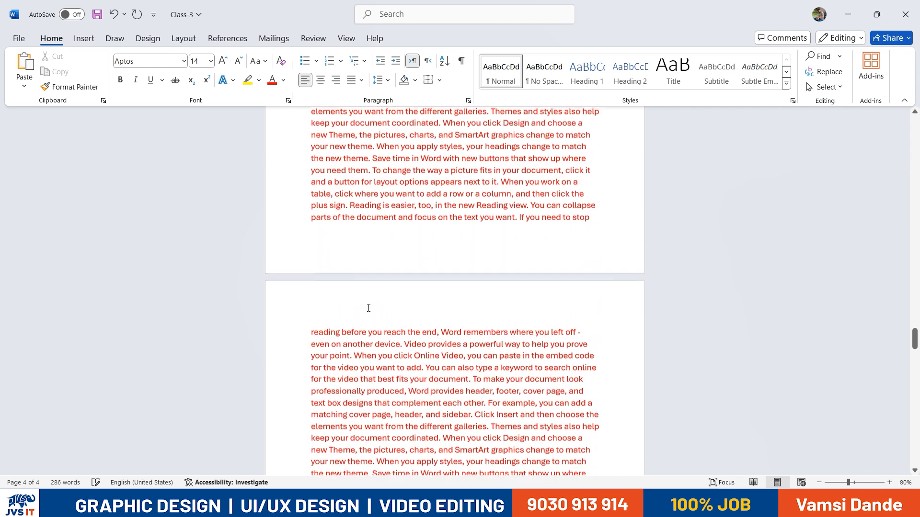
{"action": "scroll", "coordinate": [365, 308], "scroll_direction": "up", "scroll_amount": 10}
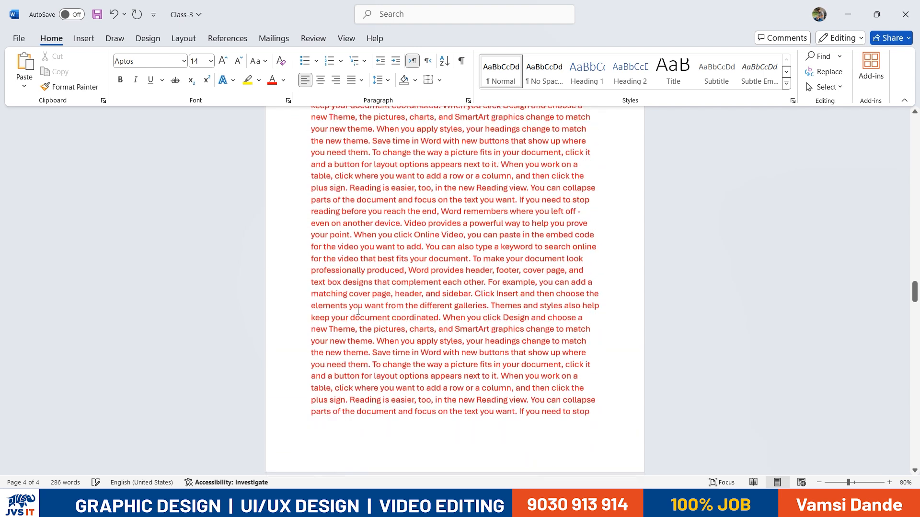
{"action": "scroll", "coordinate": [355, 312], "scroll_direction": "down", "scroll_amount": 15}
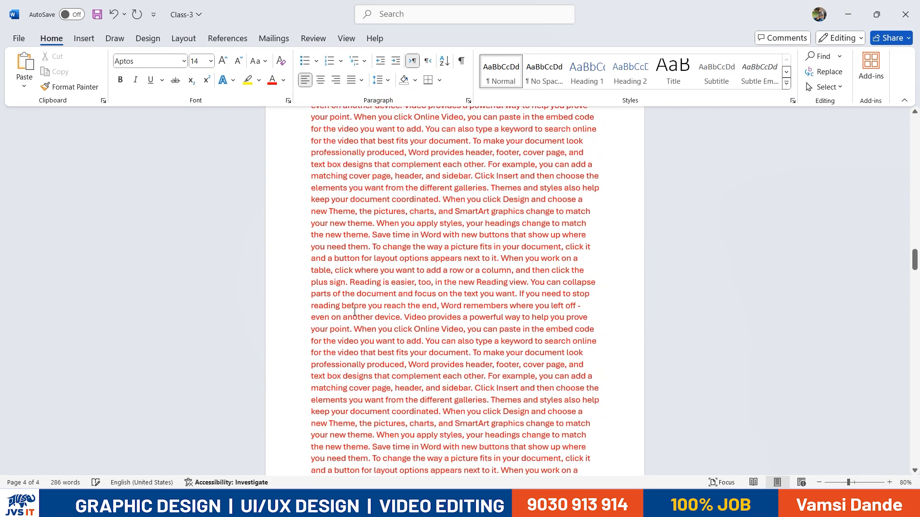
{"action": "scroll", "coordinate": [309, 256], "scroll_direction": "up", "scroll_amount": 3}
{"action": "left_click_drag", "start_coordinate": [358, 260], "coordinate": [309, 262]}
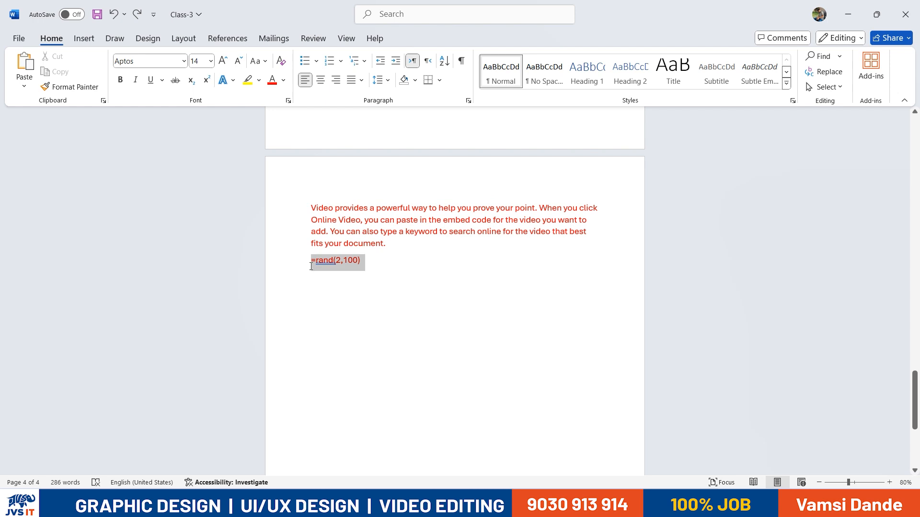
{"action": "key", "text": "BackSpace"}
Replace the selected red paragraph with =rand() to generate Word's five sample paragraphs
{"action": "scroll", "coordinate": [389, 314], "scroll_direction": "up", "scroll_amount": 2}
{"action": "scroll", "coordinate": [386, 319], "scroll_direction": "down", "scroll_amount": 2}
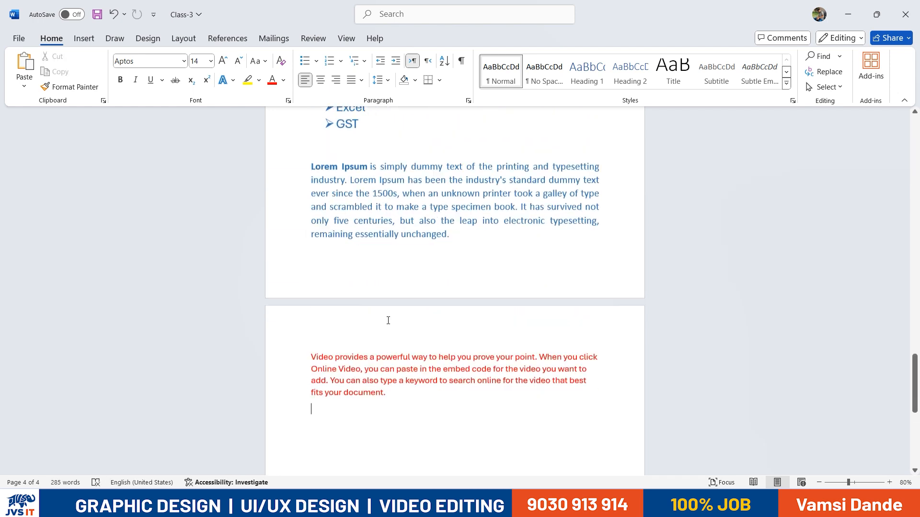
{"action": "left_click_drag", "start_coordinate": [411, 343], "coordinate": [311, 293]}
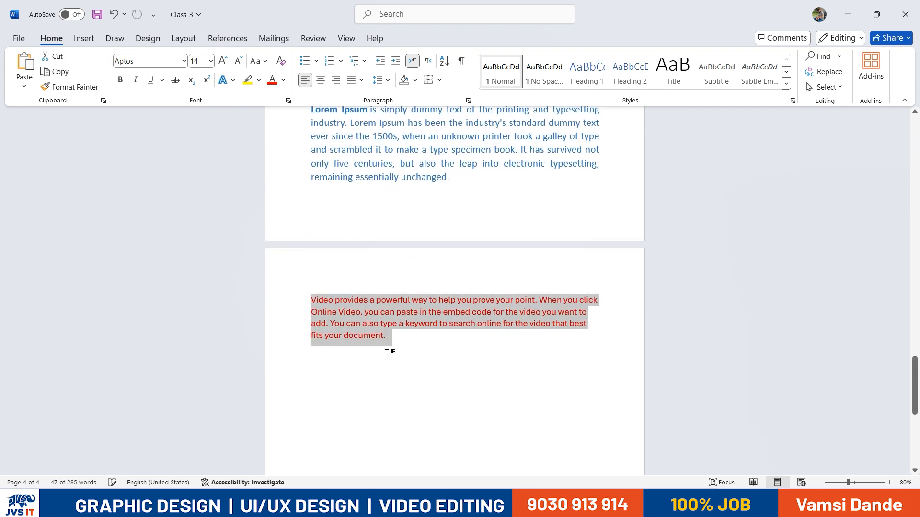
{"action": "type", "text": "=rand("}
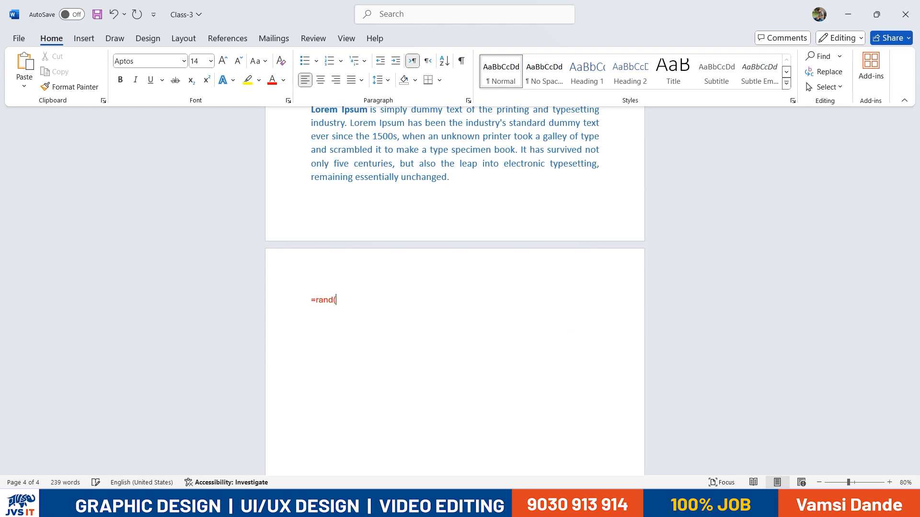
{"action": "type", "text": ")"}
{"action": "key", "text": "Return"}
{"action": "scroll", "coordinate": [390, 329], "scroll_direction": "up", "scroll_amount": 5}
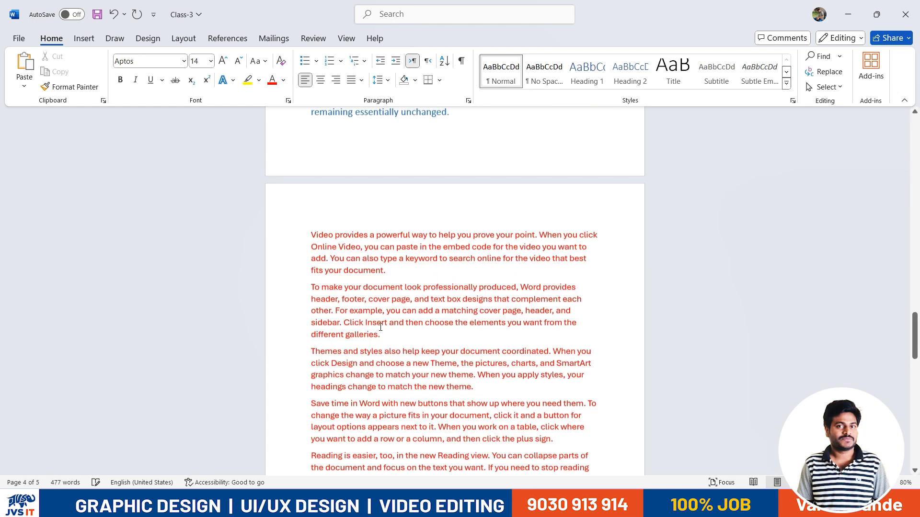
{"action": "scroll", "coordinate": [390, 329], "scroll_direction": "down", "scroll_amount": 6}
In MS Shortcut Keys, add the line '=rand() = To Get the inbuilt text data'
{"action": "key", "text": "alt+Tab"}
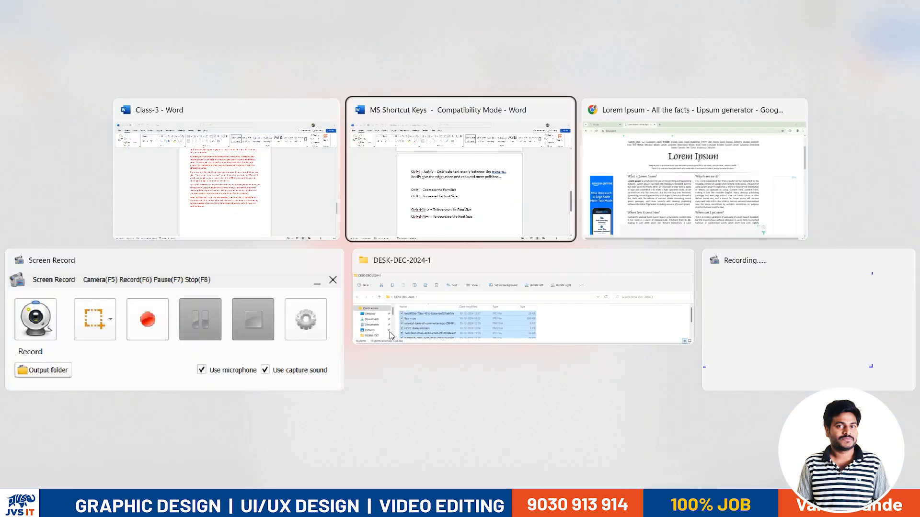
{"action": "left_click", "coordinate": [540, 403]}
{"action": "key", "text": "Return"}
{"action": "key", "text": "Return"}
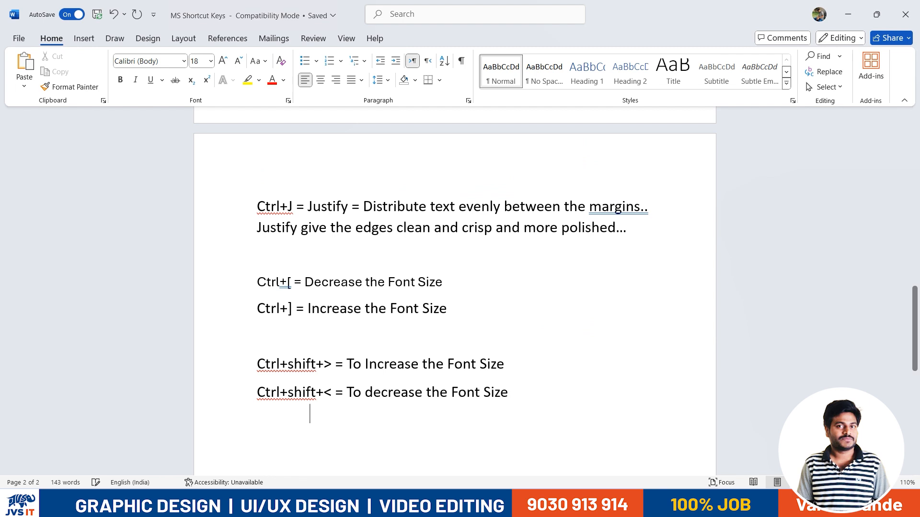
{"action": "type", "text": "=rea"}
{"action": "key", "text": "BackSpace"}
{"action": "key", "text": "BackSpace"}
{"action": "type", "text": "and() = "}
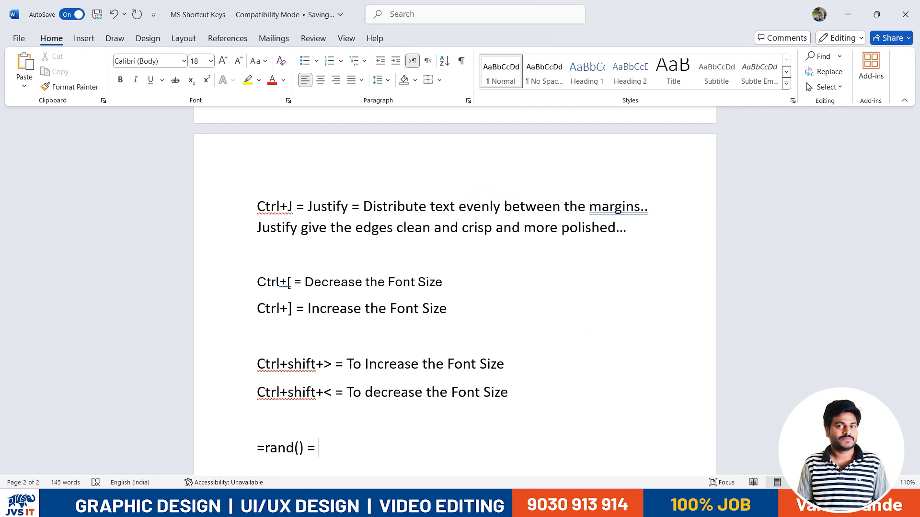
{"action": "type", "text": "To Get the inbuilt data"}
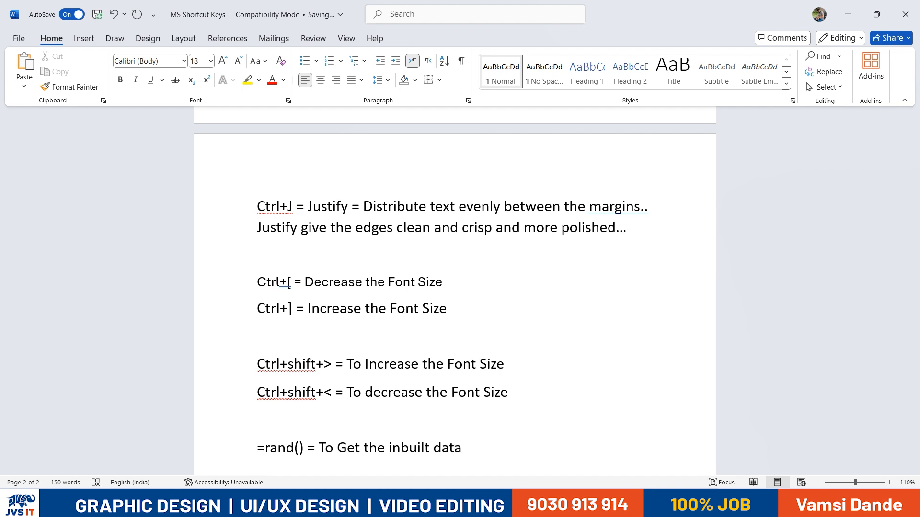
{"action": "key", "text": "Left"}
{"action": "key", "text": "Left"}
{"action": "key", "text": "Left"}
{"action": "key", "text": "Left"}
{"action": "key", "text": "Left"}
{"action": "type", "text": "text"}
Insert 'and Press Enter' after =rand() and space out 'text data' in the note
{"action": "left_click", "coordinate": [306, 451]}
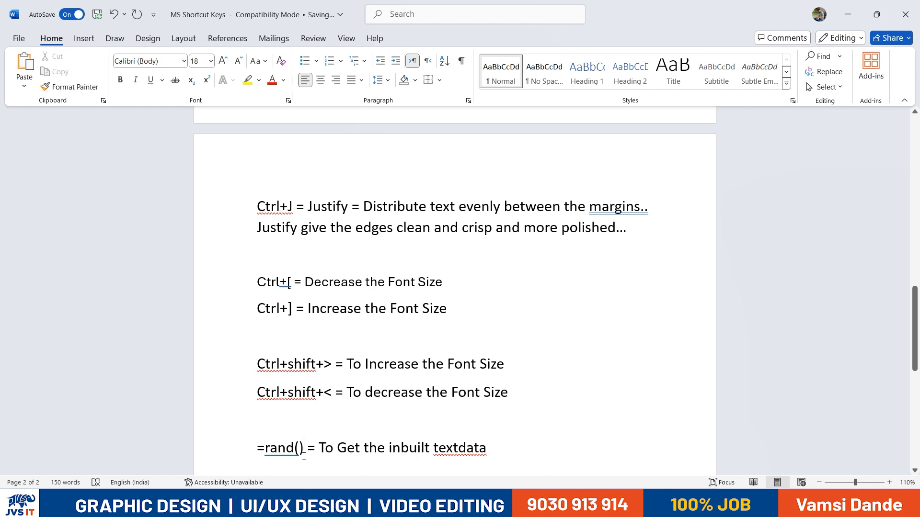
{"action": "type", "text": "and Prese"}
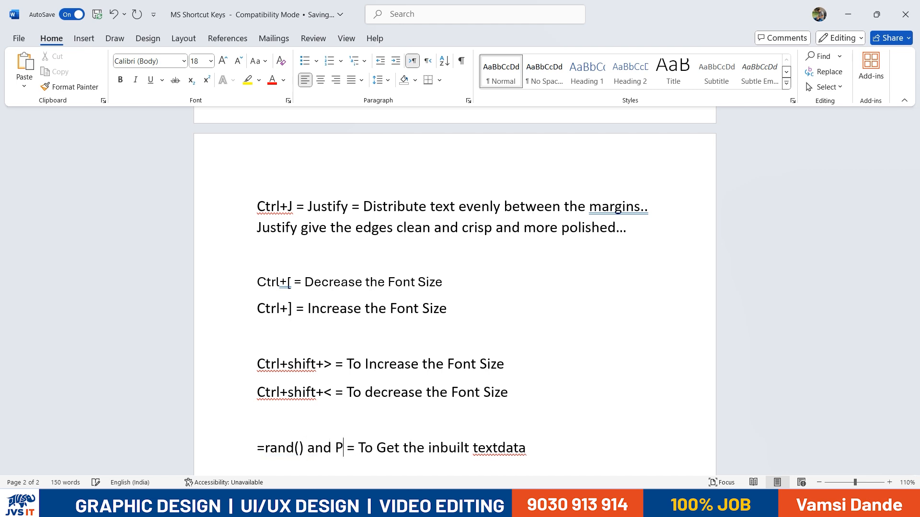
{"action": "key", "text": "BackSpace"}
{"action": "type", "text": "s Enter"}
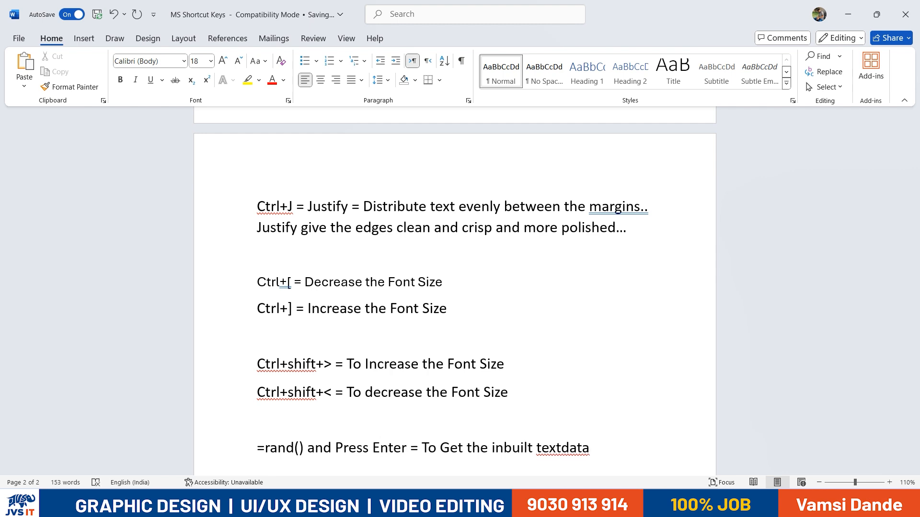
{"action": "left_click_drag", "start_coordinate": [465, 452], "coordinate": [592, 451]}
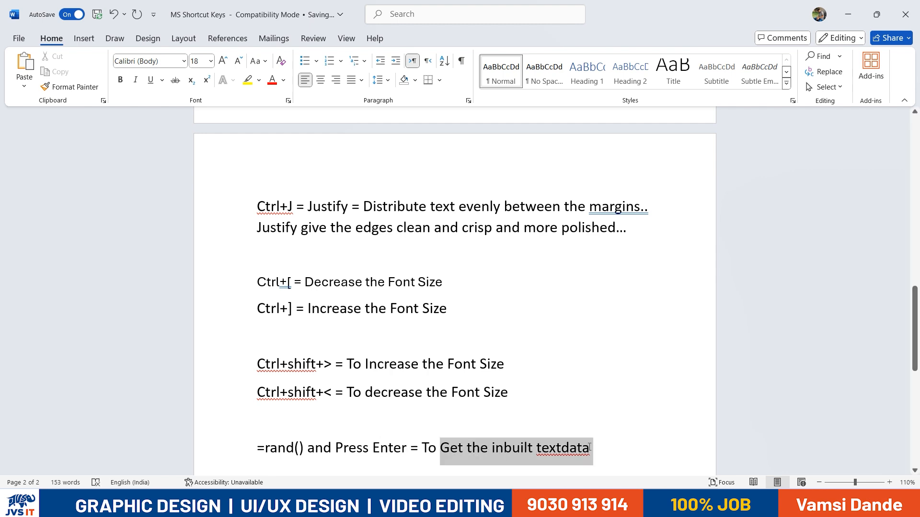
{"action": "left_click", "coordinate": [615, 462]}
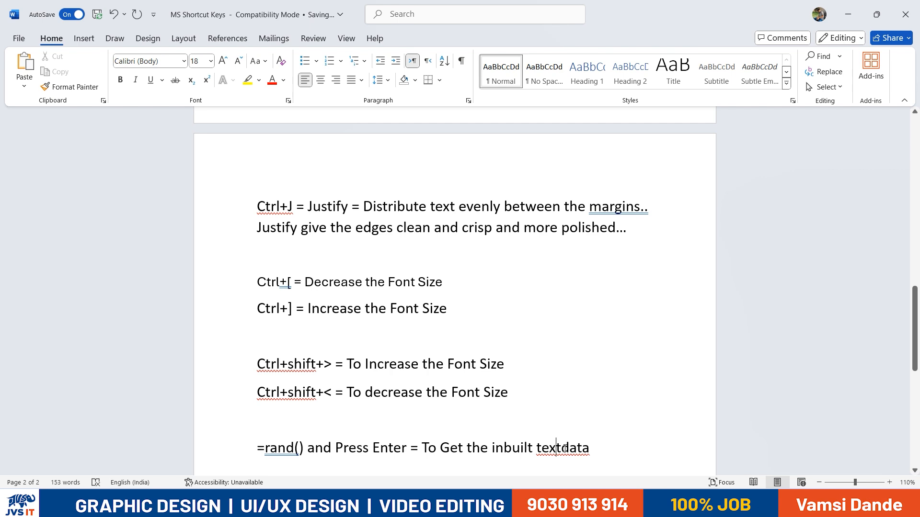
{"action": "left_click", "coordinate": [614, 449]}
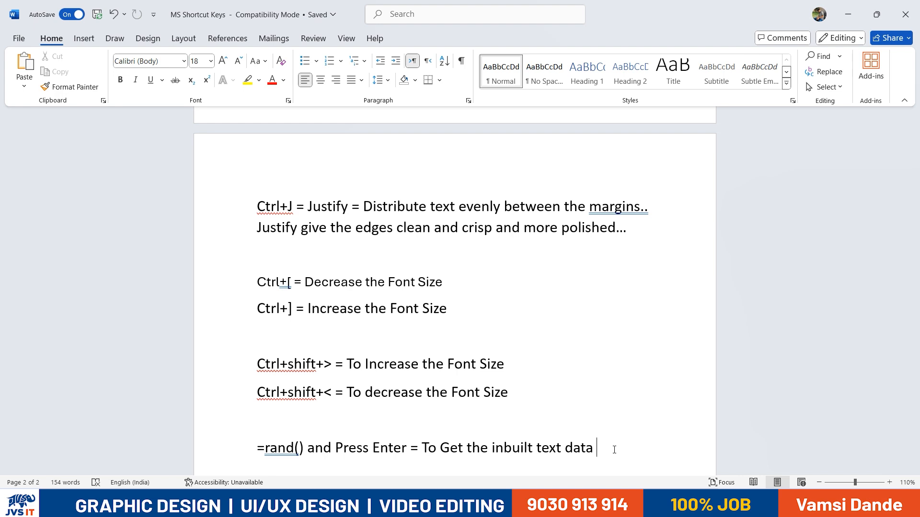
{"action": "scroll", "coordinate": [615, 449], "scroll_direction": "down", "scroll_amount": 4}
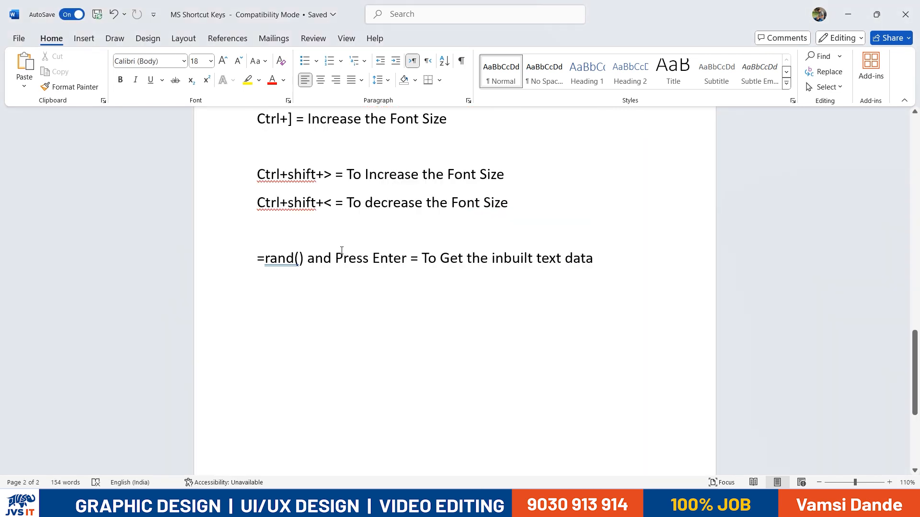
Generate sample text from =rand() on a new line, then undo the expansion
{"action": "left_click_drag", "start_coordinate": [341, 251], "coordinate": [533, 259]}
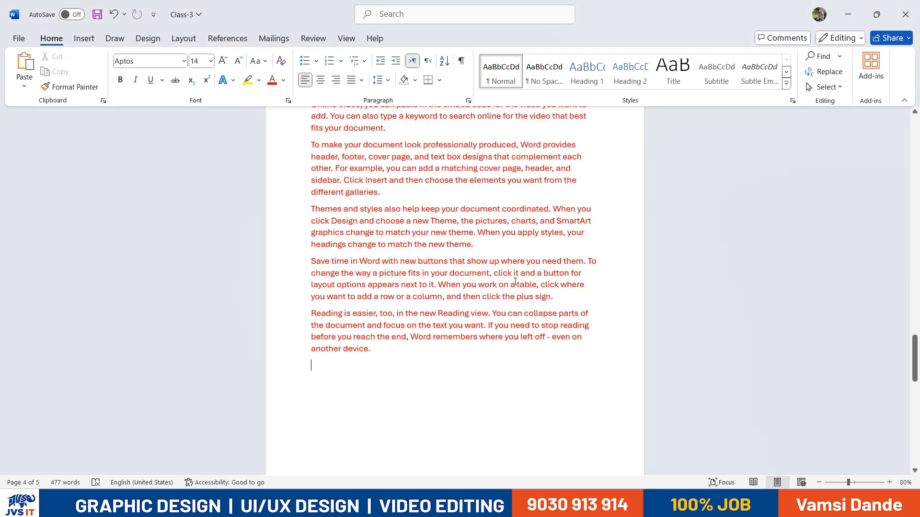
{"action": "key", "text": "Return"}
{"action": "type", "text": "=rand"}
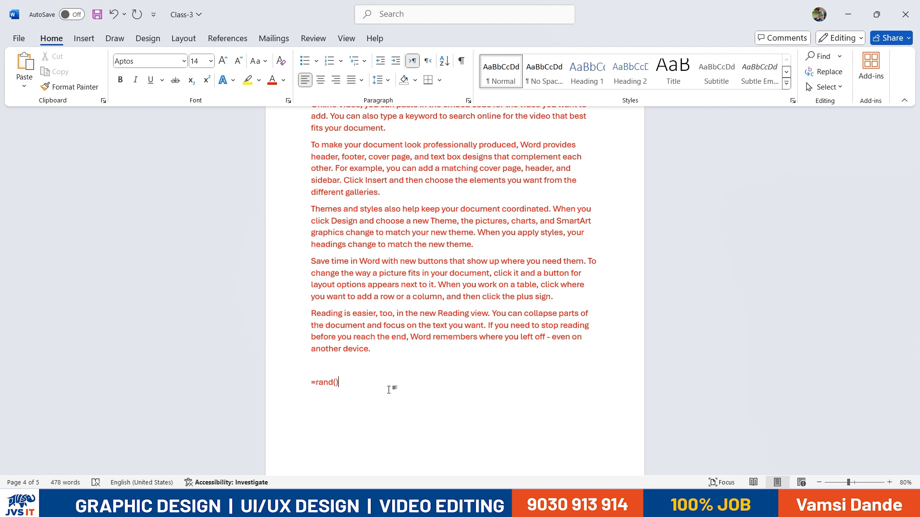
{"action": "type", "text": "()"}
{"action": "key", "text": "Return"}
{"action": "key", "text": "ctrl+z"}
Delete everything from 'Themes and styles' onward and select the two remaining red paragraphs
{"action": "scroll", "coordinate": [460, 294], "scroll_direction": "up", "scroll_amount": 3}
{"action": "left_click_drag", "start_coordinate": [299, 442], "coordinate": [306, 250]}
{"action": "key", "text": "Delete"}
{"action": "scroll", "coordinate": [299, 261], "scroll_direction": "up", "scroll_amount": 1}
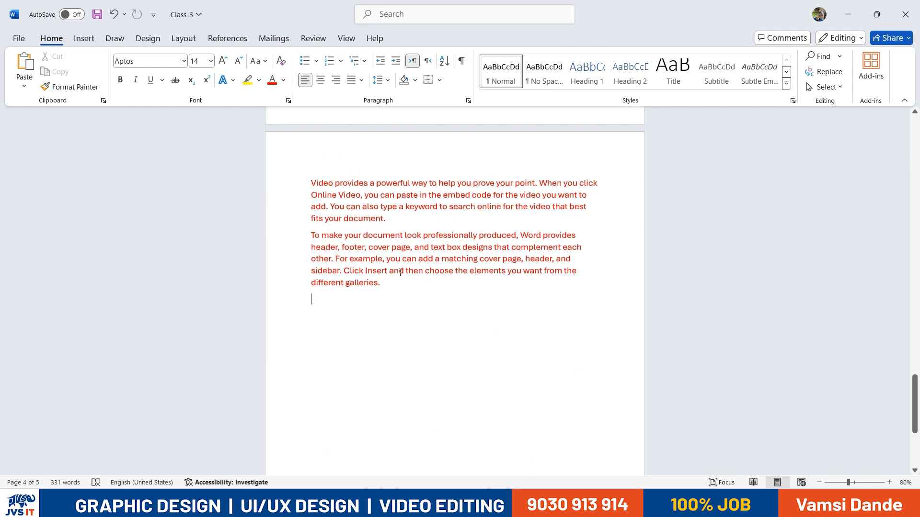
{"action": "left_click_drag", "start_coordinate": [383, 282], "coordinate": [312, 188]}
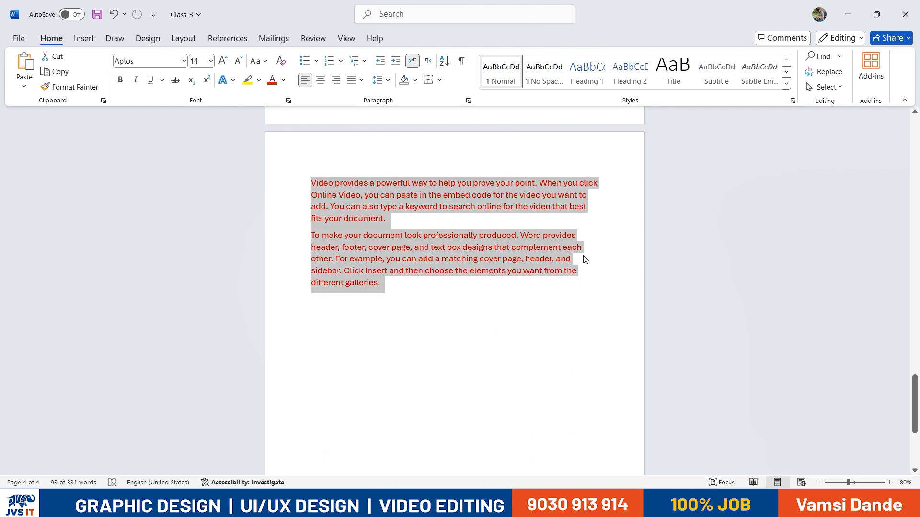
Justify the two red paragraphs with Ctrl+J and review the note in MS Shortcut Keys
{"action": "key", "text": "ctrl+j"}
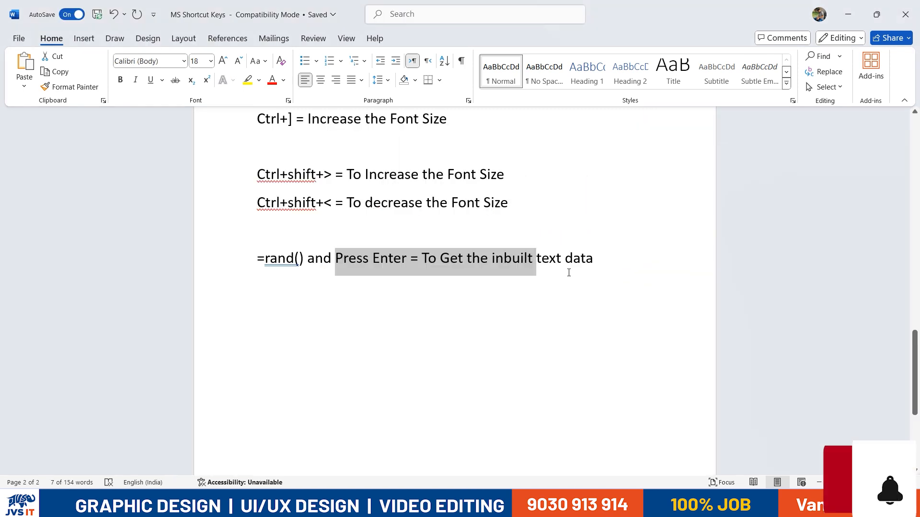
{"action": "key", "text": "alt+Tab"}
{"action": "key", "text": "alt+Tab"}
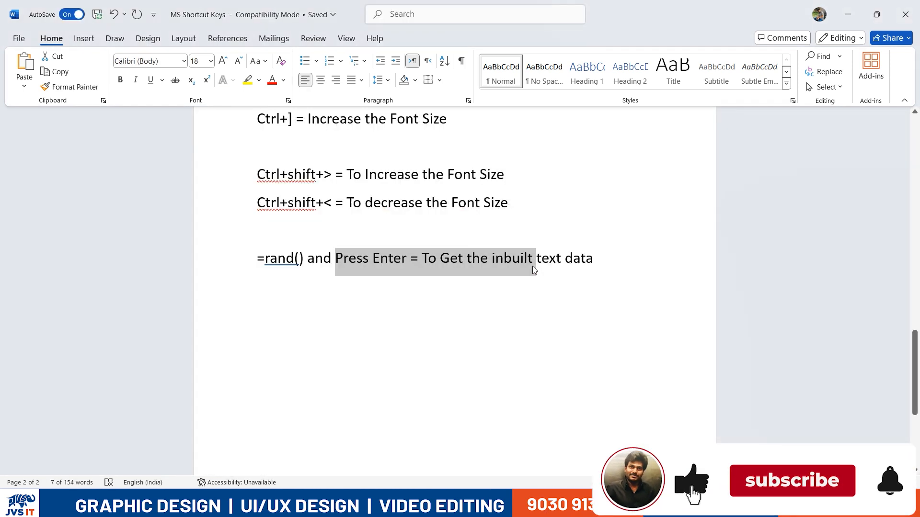
{"action": "scroll", "coordinate": [415, 232], "scroll_direction": "up", "scroll_amount": 3}
{"action": "scroll", "coordinate": [415, 232], "scroll_direction": "up", "scroll_amount": 1}
{"action": "left_click_drag", "start_coordinate": [258, 174], "coordinate": [288, 174]}
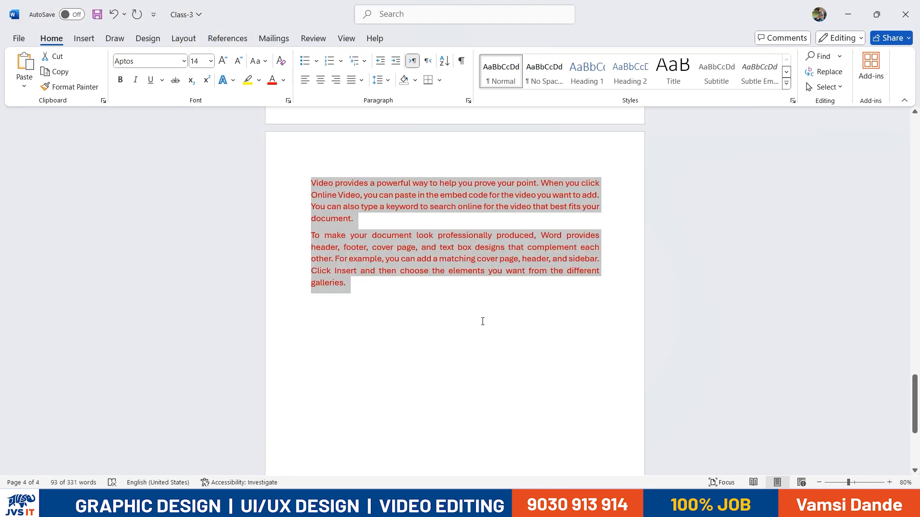
Try the Justify Low and Medium variants on both red paragraphs, then settle on full Justify
{"action": "key", "text": "ctrl+j"}
{"action": "left_click", "coordinate": [582, 237]}
{"action": "left_click_drag", "start_coordinate": [352, 287], "coordinate": [289, 177]}
{"action": "left_click", "coordinate": [362, 81]}
{"action": "left_click", "coordinate": [374, 114]}
{"action": "left_click", "coordinate": [361, 81]}
{"action": "left_click", "coordinate": [370, 132]}
{"action": "left_click", "coordinate": [361, 80]}
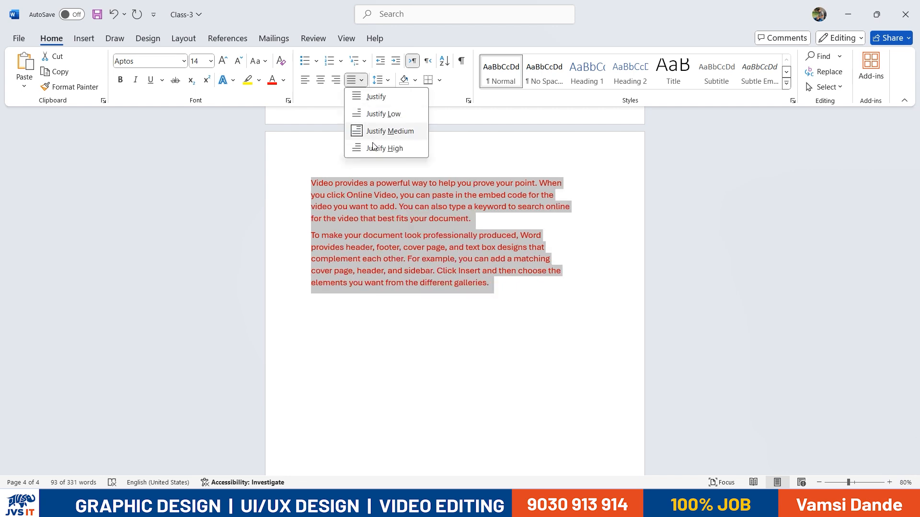
{"action": "left_click", "coordinate": [369, 97]}
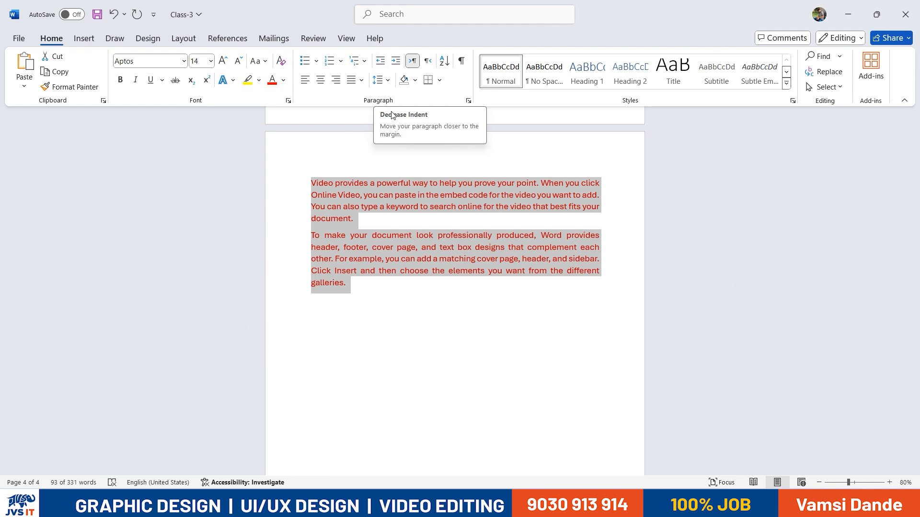
Test Increase Indent on the paragraphs, then undo to keep them flush left
{"action": "left_click", "coordinate": [395, 62]}
{"action": "left_click", "coordinate": [396, 62]}
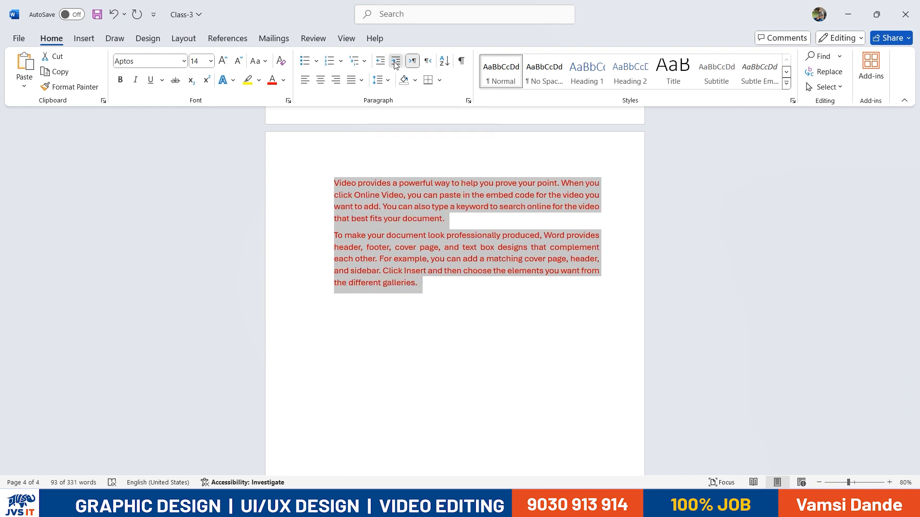
{"action": "left_click", "coordinate": [350, 237]}
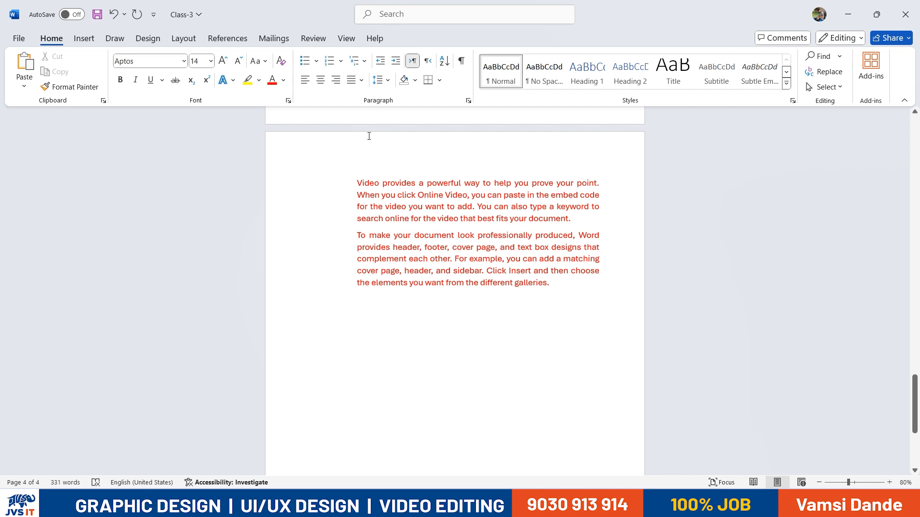
{"action": "key", "text": "ctrl+z"}
{"action": "key", "text": "ctrl+z"}
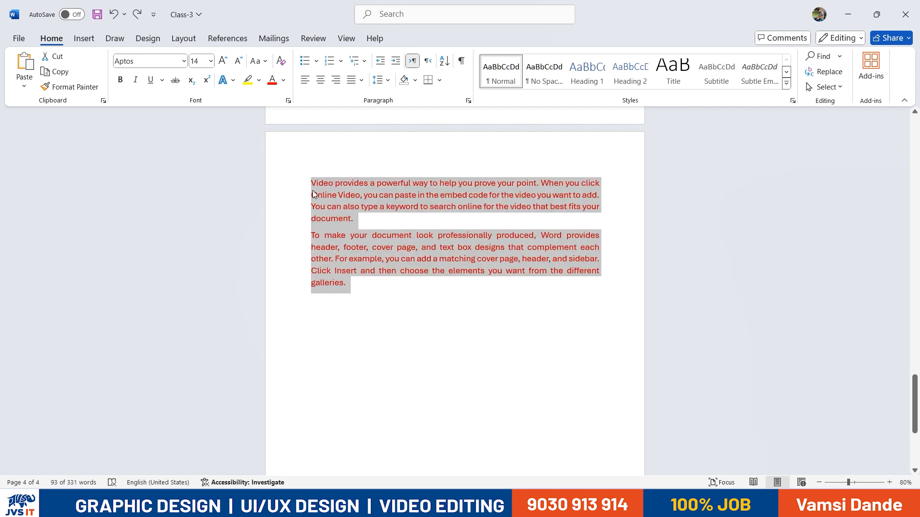
Show the horizontal and vertical rulers in the document window
{"action": "left_click", "coordinate": [346, 38]}
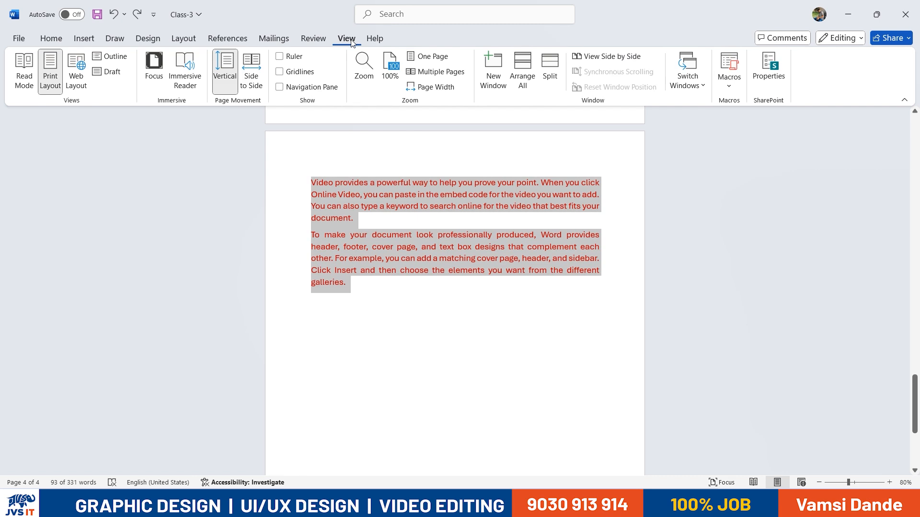
{"action": "left_click", "coordinate": [292, 57]}
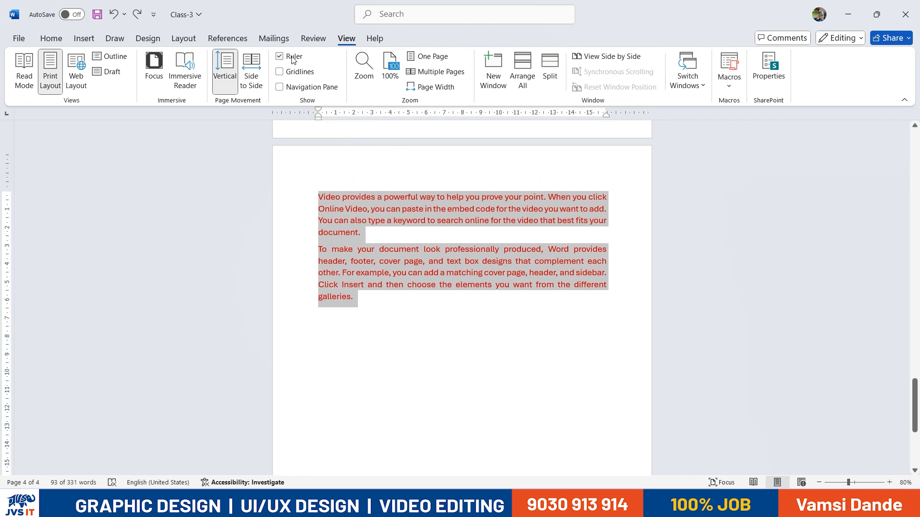
{"action": "left_click", "coordinate": [292, 58]}
{"action": "left_click", "coordinate": [292, 58]}
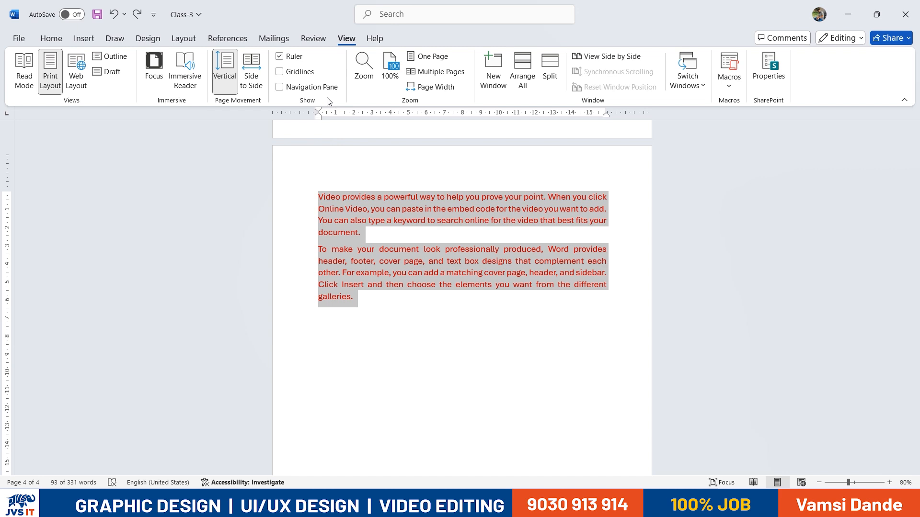
{"action": "left_click", "coordinate": [51, 38]}
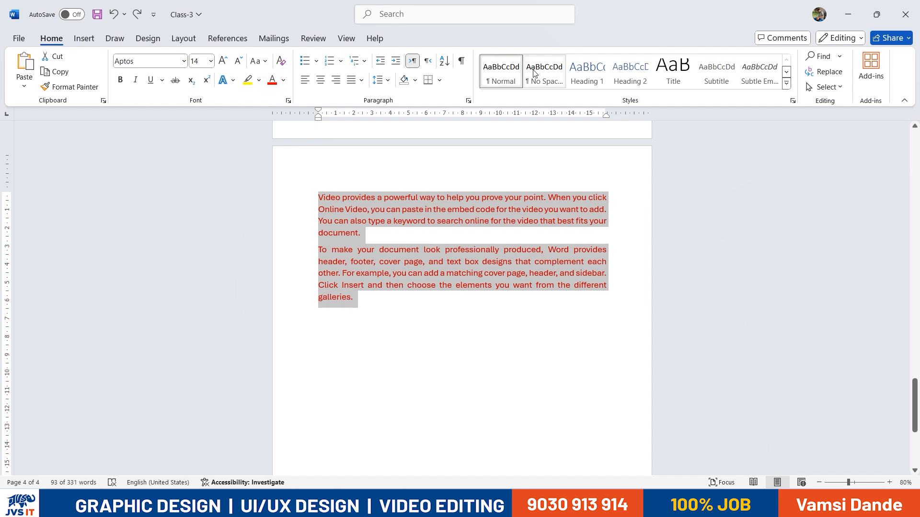
{"action": "left_click", "coordinate": [345, 38]}
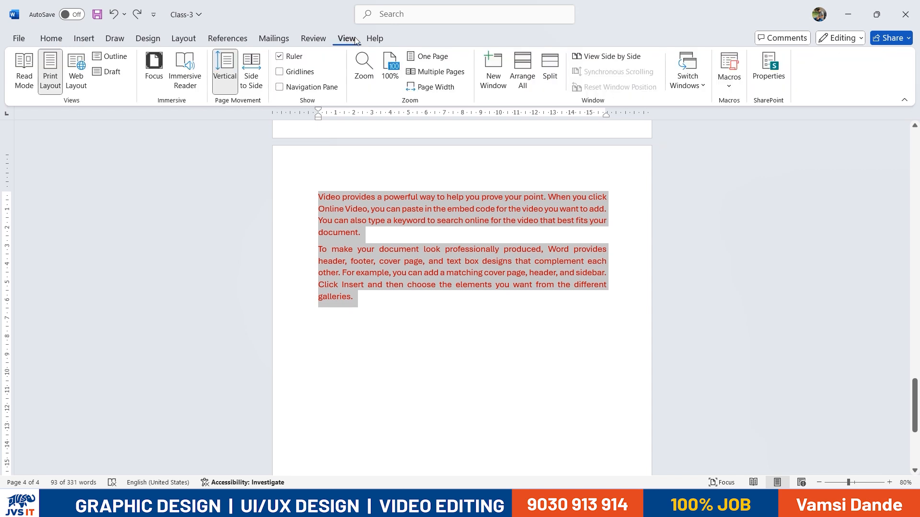
{"action": "left_click", "coordinate": [280, 57]}
{"action": "left_click", "coordinate": [280, 58]}
{"action": "left_click", "coordinate": [280, 57]}
{"action": "left_click", "coordinate": [281, 57]}
Drag the top margin upward on the vertical ruler so the To make paragraph heads the page
{"action": "left_click", "coordinate": [316, 196]}
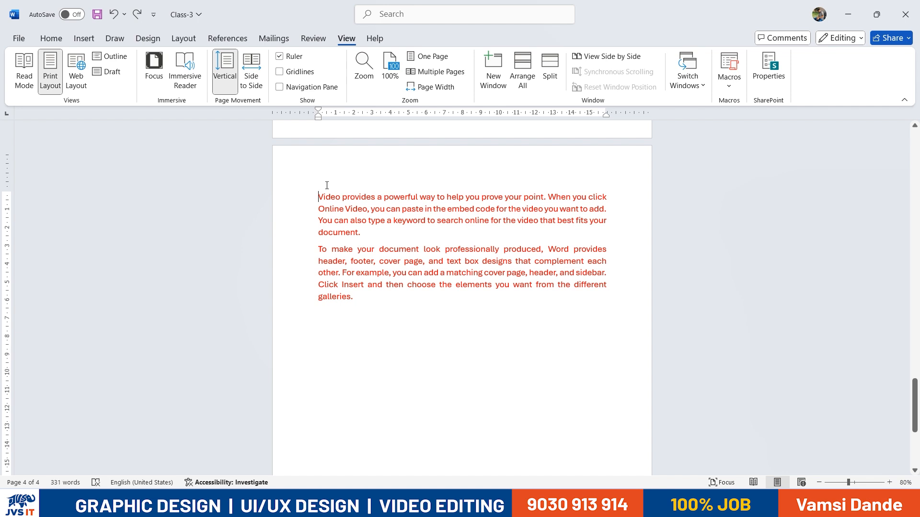
{"action": "left_click_drag", "start_coordinate": [8, 192], "coordinate": [8, 175]}
{"action": "left_click", "coordinate": [316, 115]}
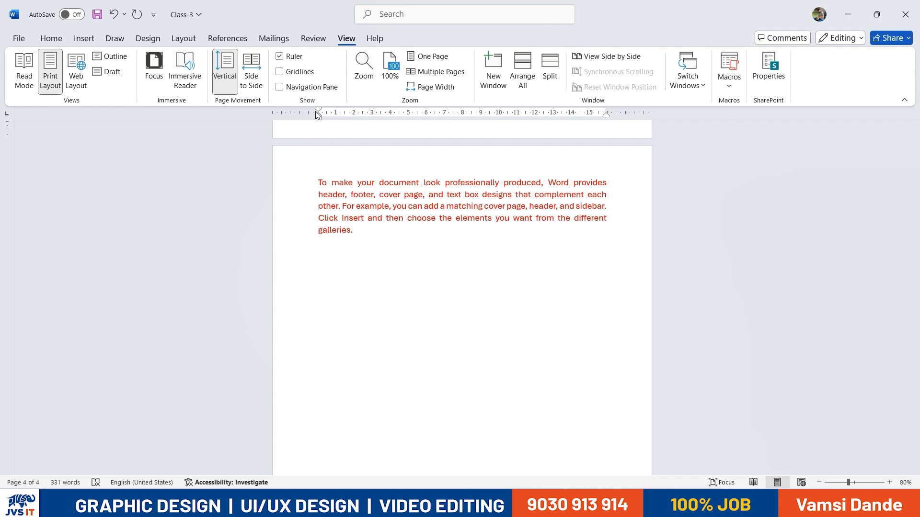
{"action": "left_click", "coordinate": [279, 56]}
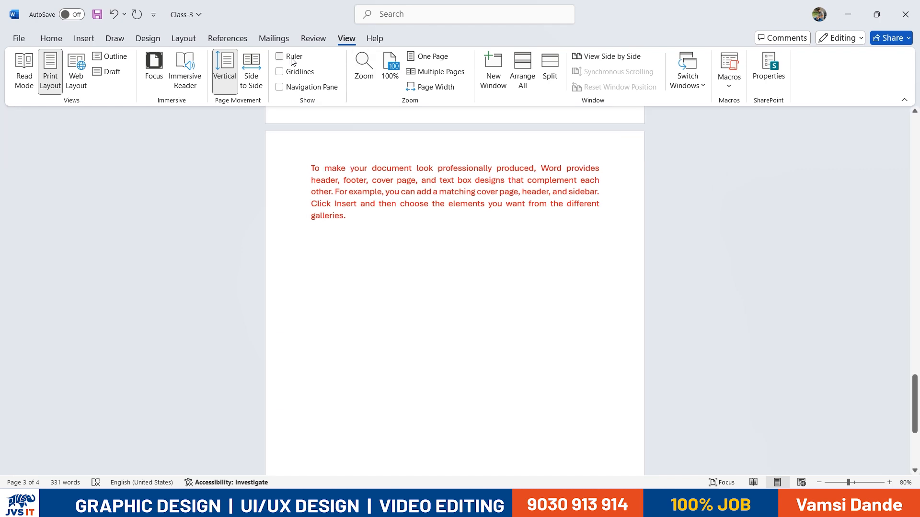
{"action": "left_click", "coordinate": [293, 60]}
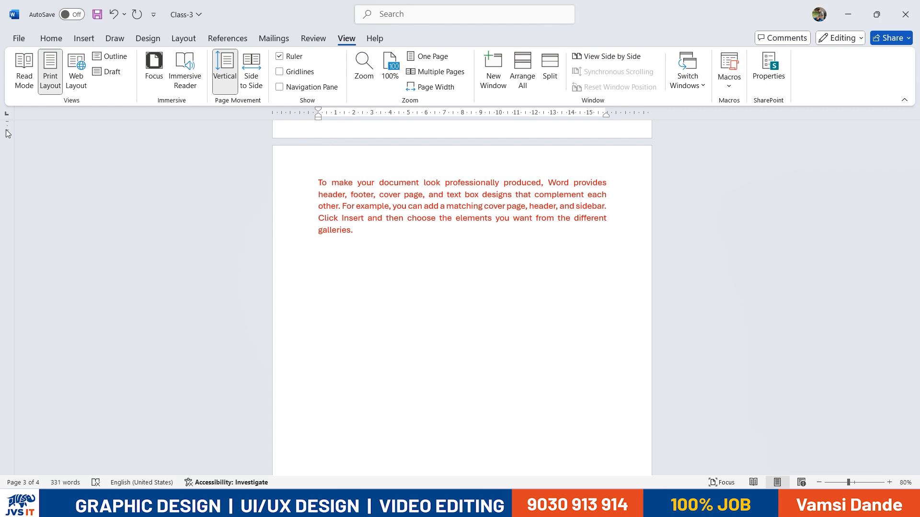
Adjust the top margin on the vertical ruler so both red paragraphs fit on one page
{"action": "scroll", "coordinate": [269, 209], "scroll_direction": "up", "scroll_amount": 3}
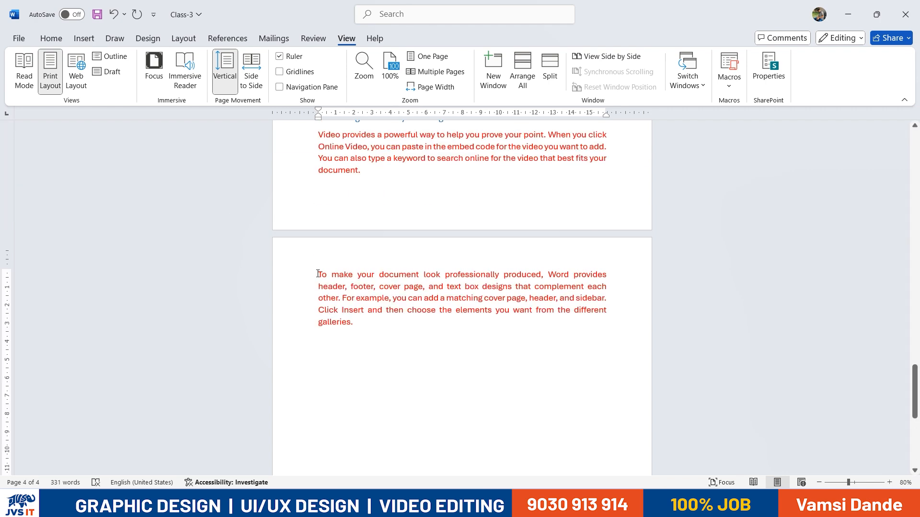
{"action": "left_click_drag", "start_coordinate": [5, 269], "coordinate": [4, 279]}
{"action": "scroll", "coordinate": [370, 250], "scroll_direction": "down", "scroll_amount": 5}
{"action": "scroll", "coordinate": [369, 247], "scroll_direction": "up", "scroll_amount": 2}
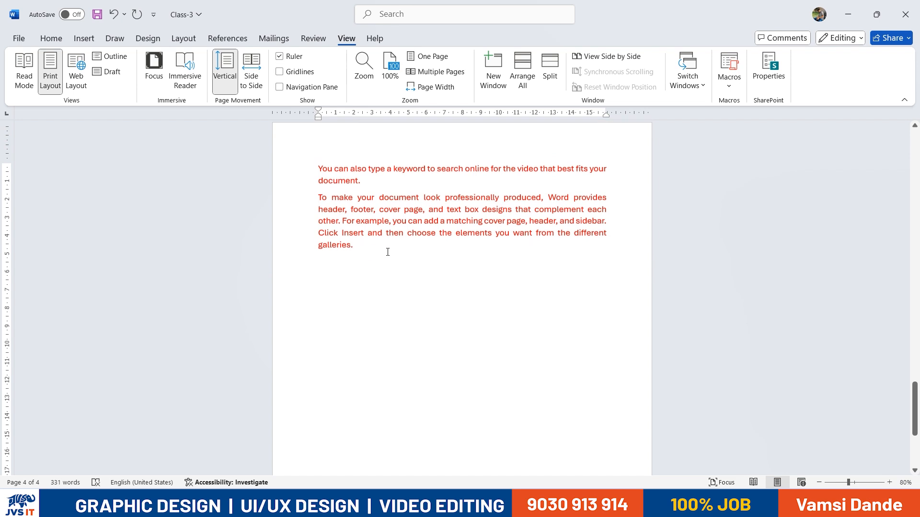
{"action": "left_click_drag", "start_coordinate": [335, 261], "coordinate": [316, 168]}
{"action": "scroll", "coordinate": [20, 257], "scroll_direction": "up", "scroll_amount": 3}
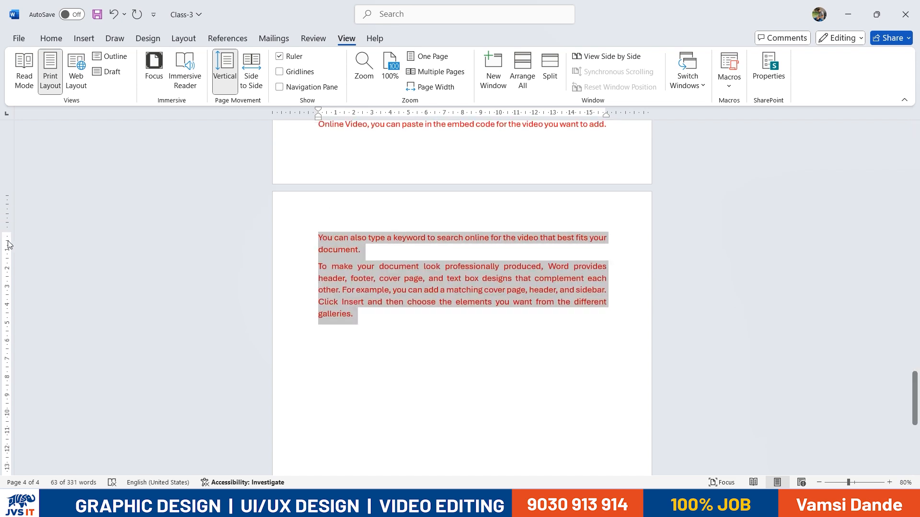
{"action": "left_click_drag", "start_coordinate": [5, 231], "coordinate": [5, 239]}
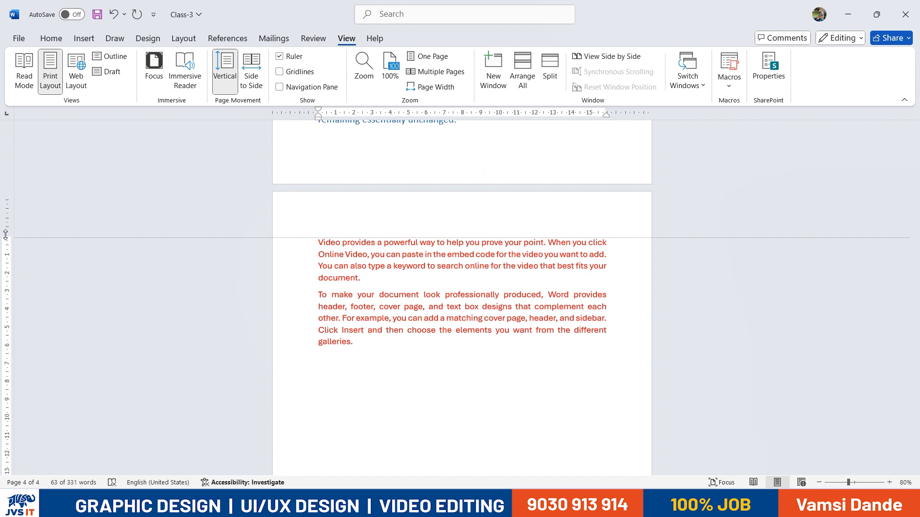
{"action": "scroll", "coordinate": [499, 275], "scroll_direction": "down", "scroll_amount": 4}
Indent both red paragraphs two steps from the left margin with Increase Indent
{"action": "left_click", "coordinate": [427, 259]}
{"action": "left_click_drag", "start_coordinate": [426, 260], "coordinate": [318, 148]}
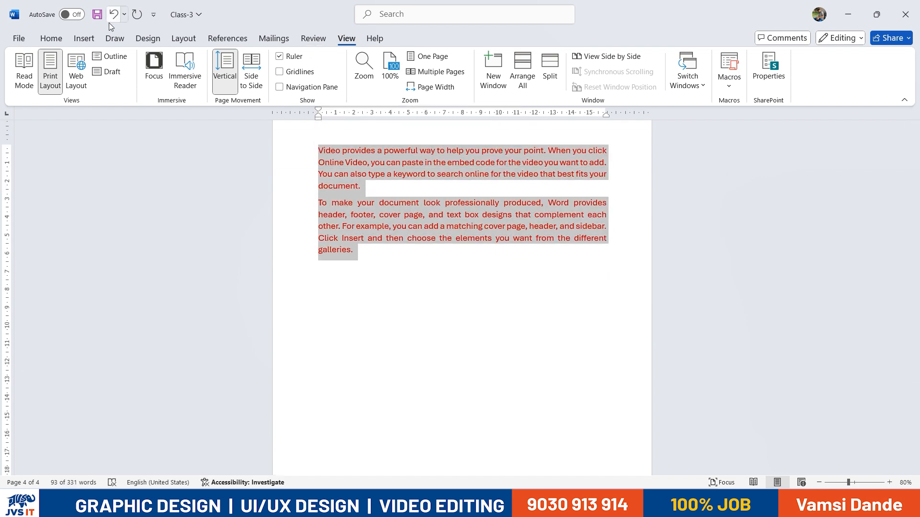
{"action": "left_click", "coordinate": [51, 38]}
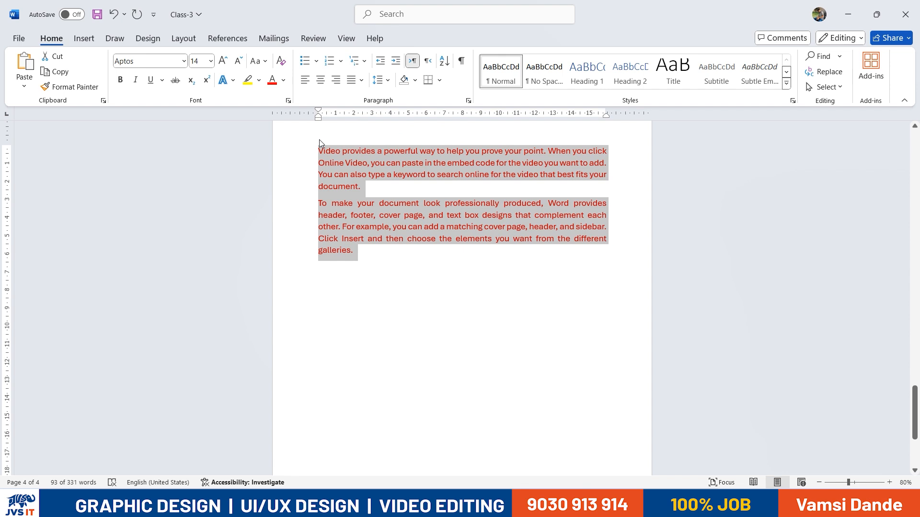
{"action": "left_click", "coordinate": [397, 65]}
{"action": "left_click", "coordinate": [397, 64]}
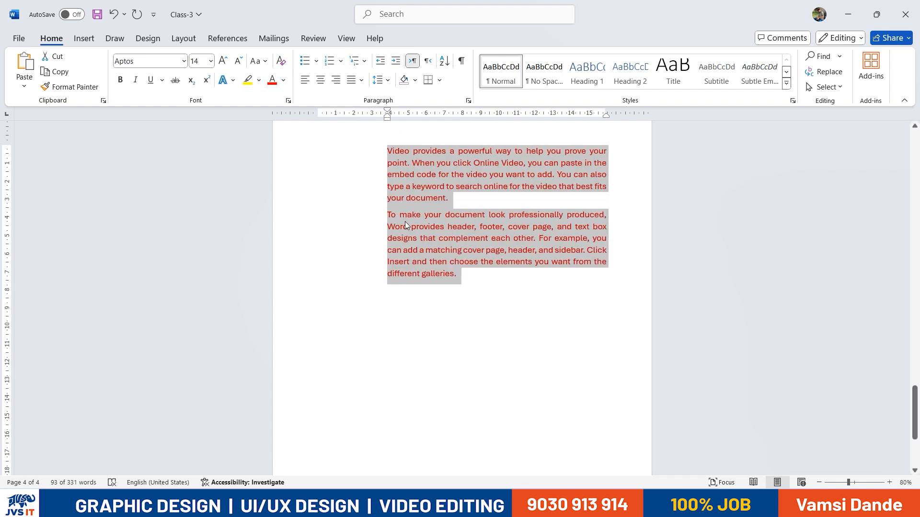
Try different indent levels on the red paragraphs with Decrease and Increase Indent
{"action": "left_click", "coordinate": [380, 62]}
{"action": "left_click", "coordinate": [380, 62]}
{"action": "left_click", "coordinate": [380, 62]}
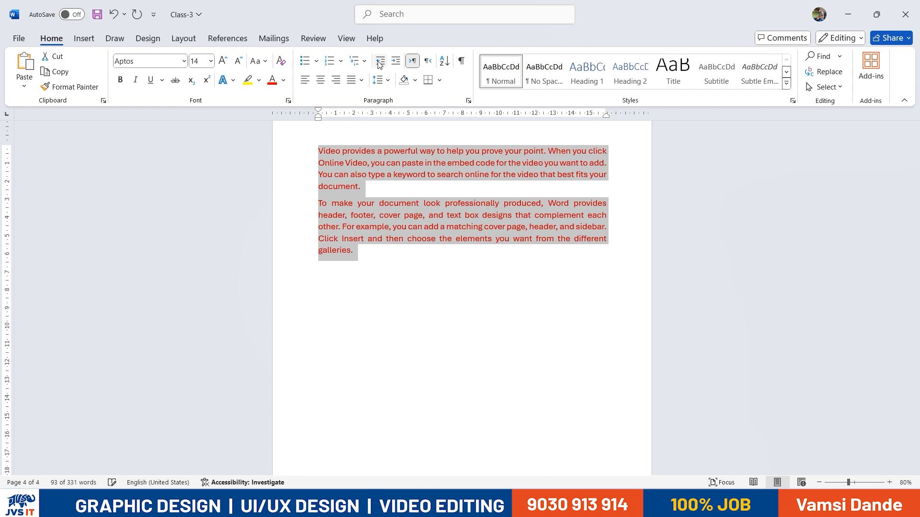
{"action": "left_click", "coordinate": [395, 62]}
{"action": "left_click", "coordinate": [395, 64]}
{"action": "left_click", "coordinate": [395, 64]}
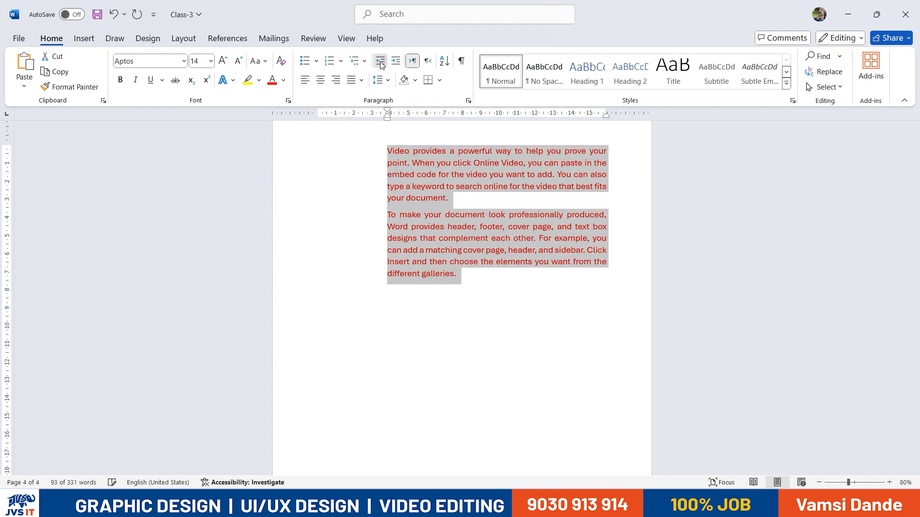
{"action": "left_click", "coordinate": [381, 64]}
{"action": "left_click", "coordinate": [381, 64]}
{"action": "left_click", "coordinate": [381, 64]}
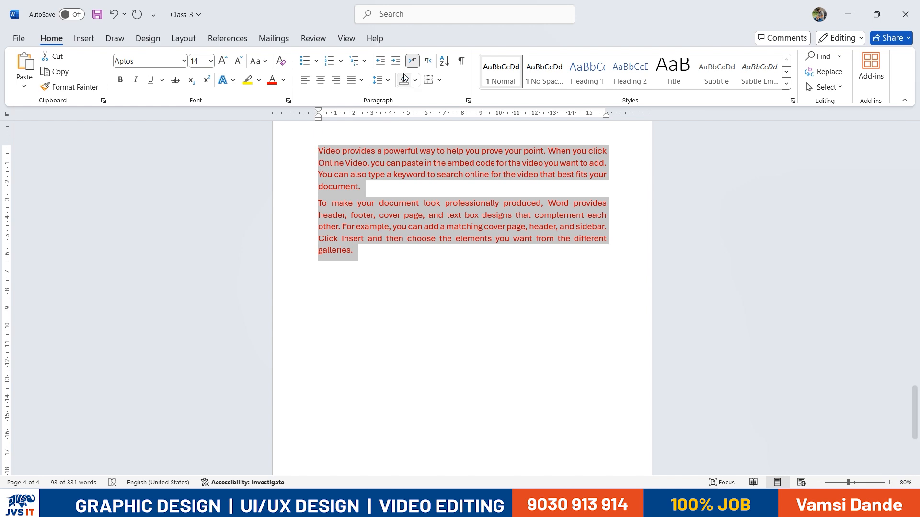
{"action": "left_click", "coordinate": [395, 61]}
{"action": "left_click", "coordinate": [396, 60]}
Type test lines 'sffsaf sdaf asf asdf asf', indent the whole document twice, then undo
{"action": "left_click", "coordinate": [568, 263]}
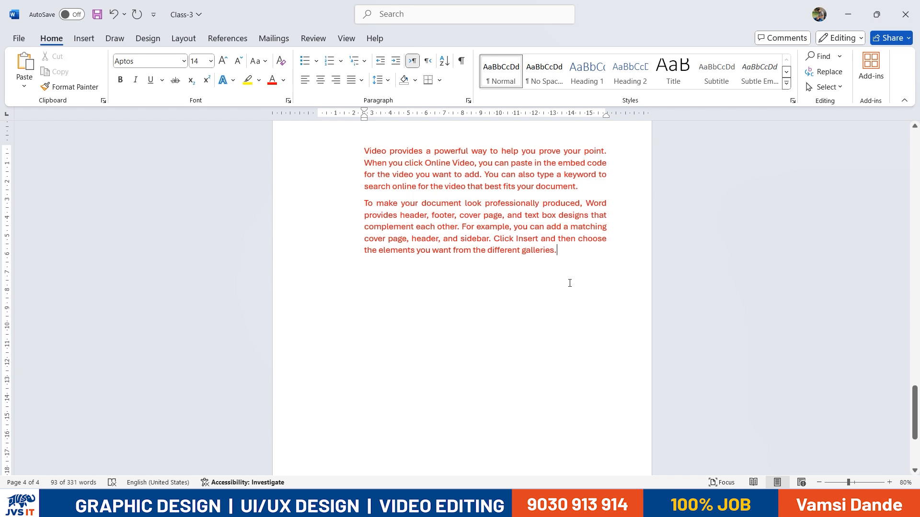
{"action": "type", "text": "sffsaf sdaf asf asdf asf"}
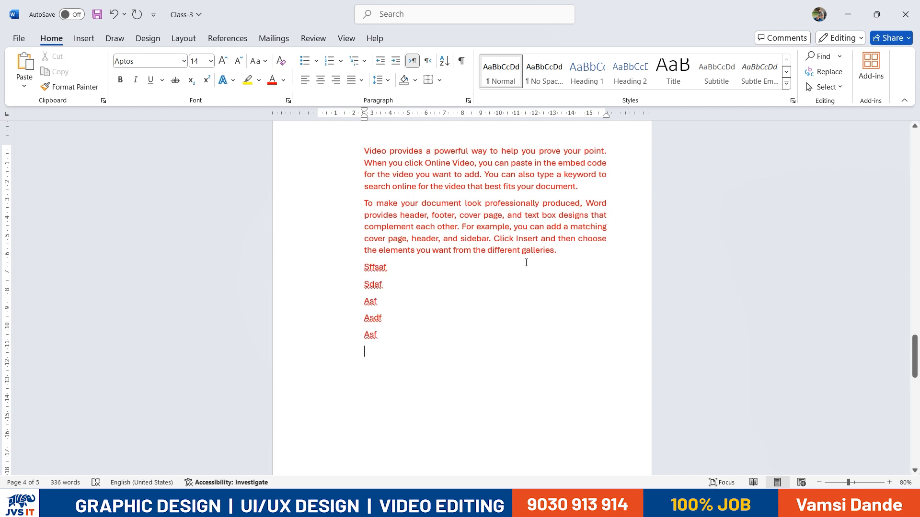
{"action": "left_click", "coordinate": [382, 63]}
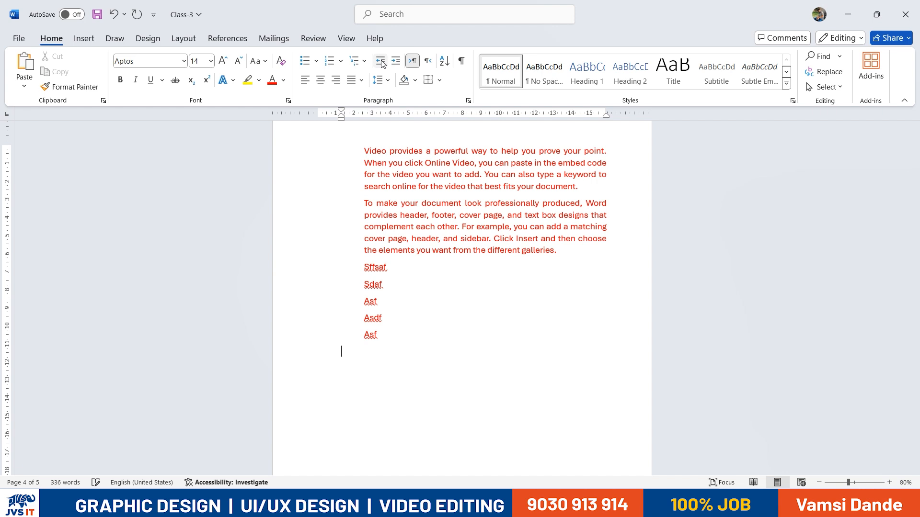
{"action": "key", "text": "ctrl+a"}
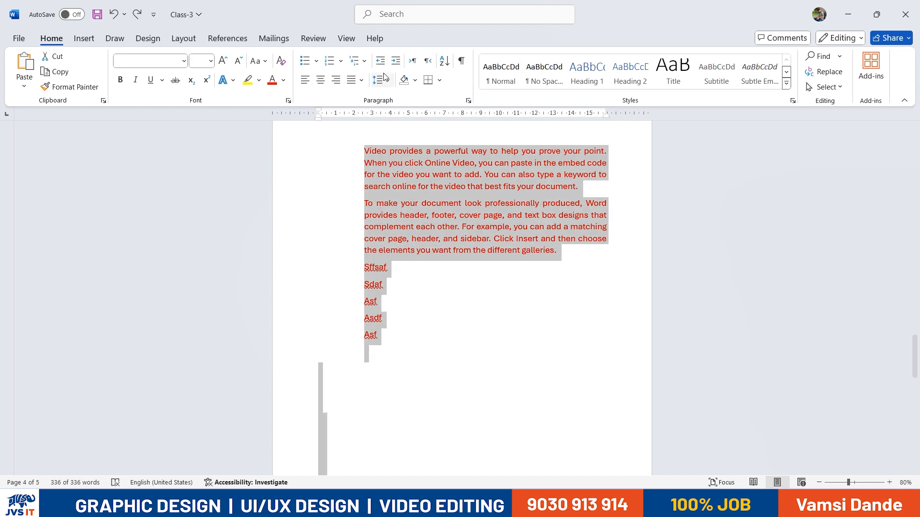
{"action": "left_click", "coordinate": [397, 64]}
{"action": "left_click", "coordinate": [397, 64]}
{"action": "key", "text": "ctrl+z"}
{"action": "key", "text": "ctrl+z"}
{"action": "key", "text": "ctrl+z"}
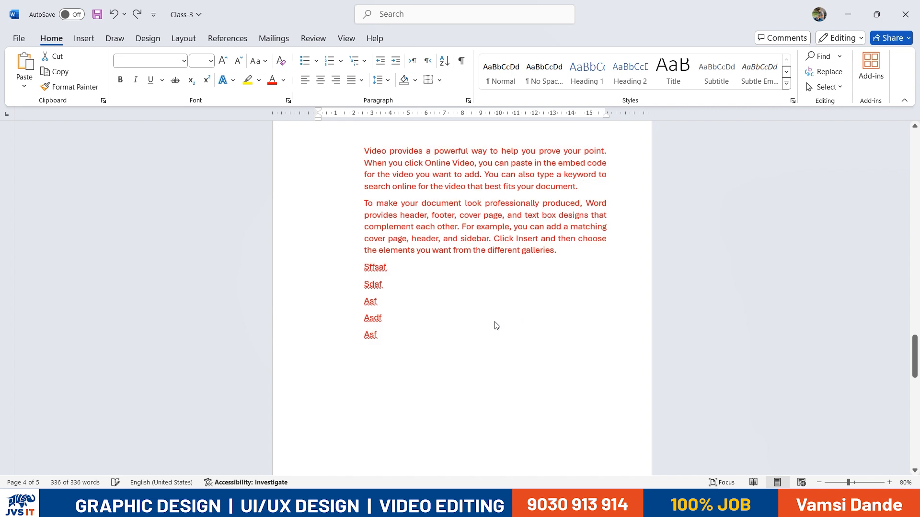
{"action": "key", "text": "ctrl+z"}
{"action": "key", "text": "ctrl+z"}
{"action": "key", "text": "ctrl+z"}
{"action": "key", "text": "ctrl+z"}
{"action": "key", "text": "ctrl+z"}
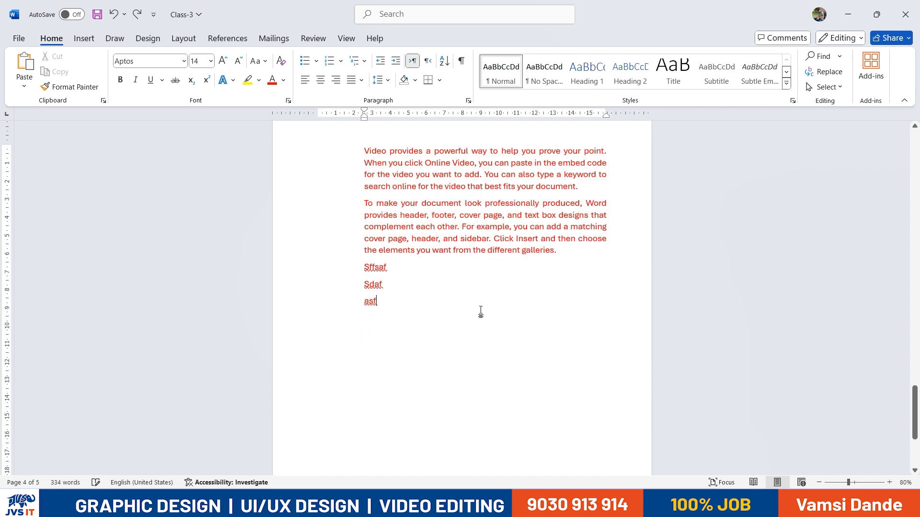
{"action": "key", "text": "ctrl+z"}
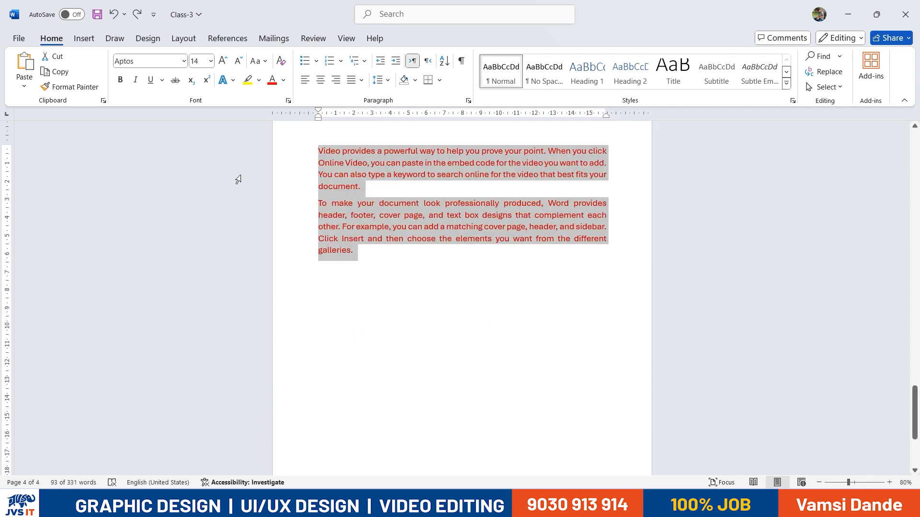
{"action": "scroll", "coordinate": [390, 320], "scroll_direction": "up", "scroll_amount": 5}
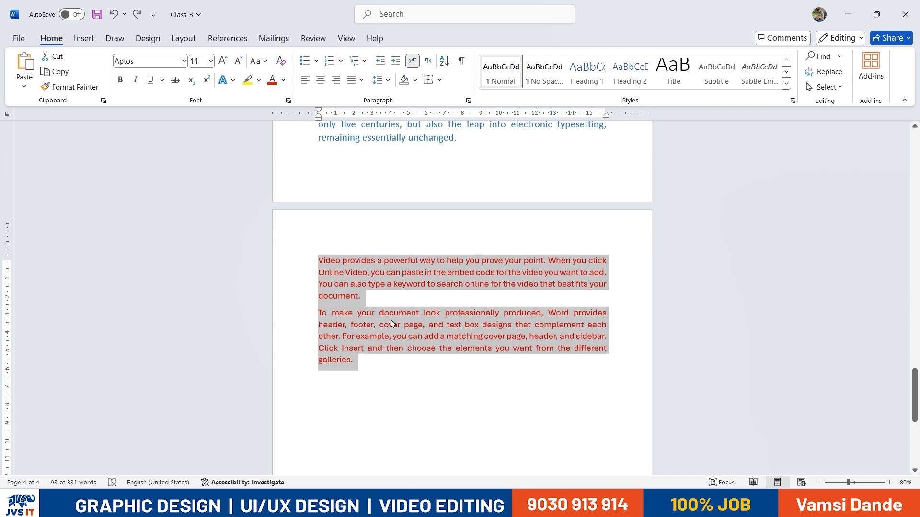
{"action": "scroll", "coordinate": [376, 308], "scroll_direction": "down", "scroll_amount": 2}
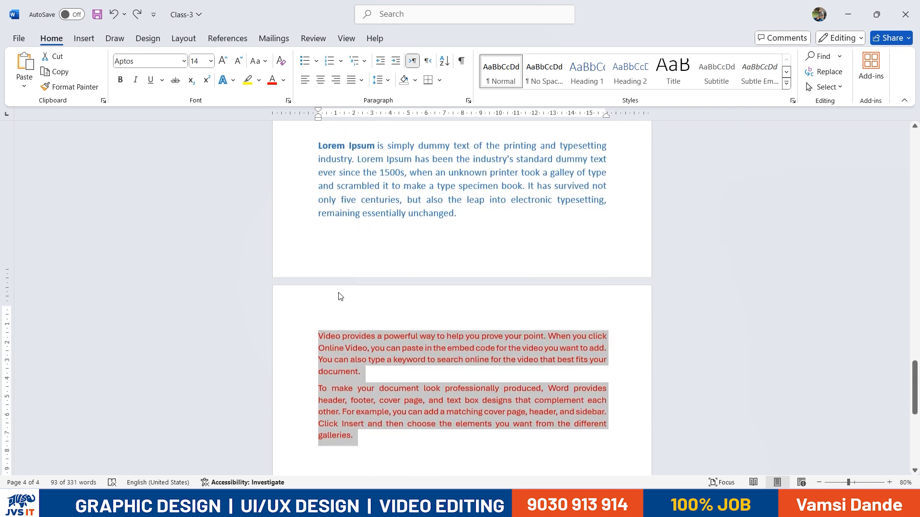
{"action": "left_click", "coordinate": [319, 318]}
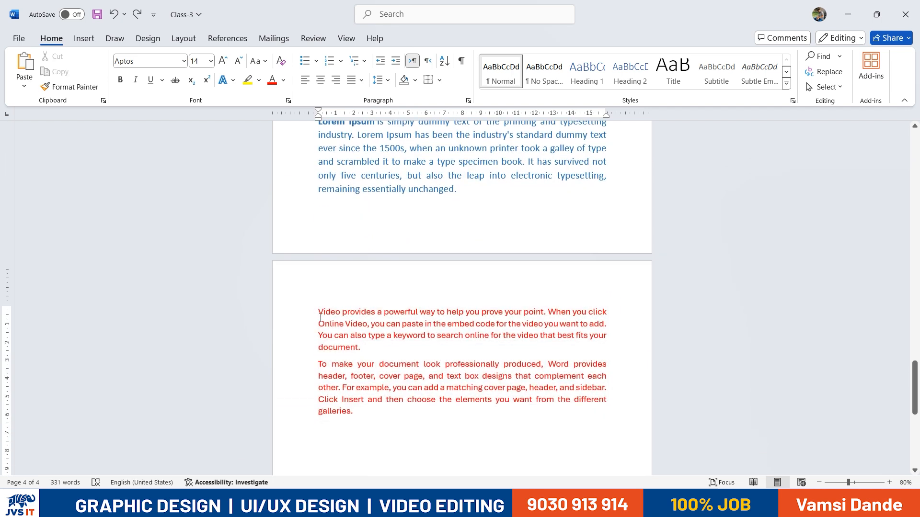
{"action": "scroll", "coordinate": [321, 317], "scroll_direction": "down", "scroll_amount": 3}
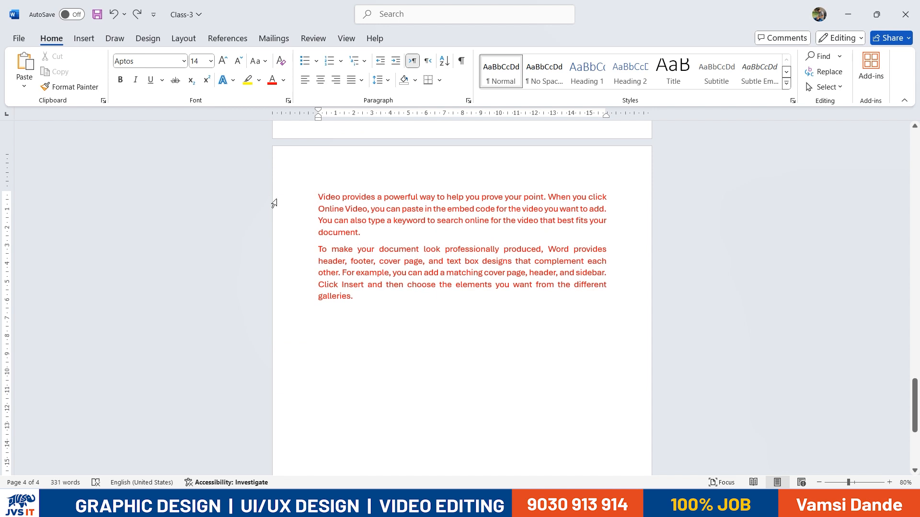
{"action": "left_click", "coordinate": [395, 61]}
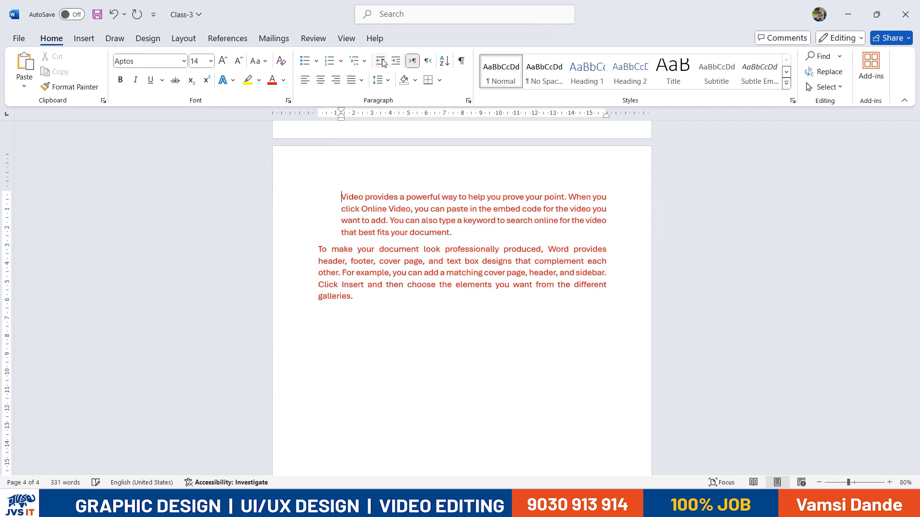
{"action": "left_click", "coordinate": [380, 61]}
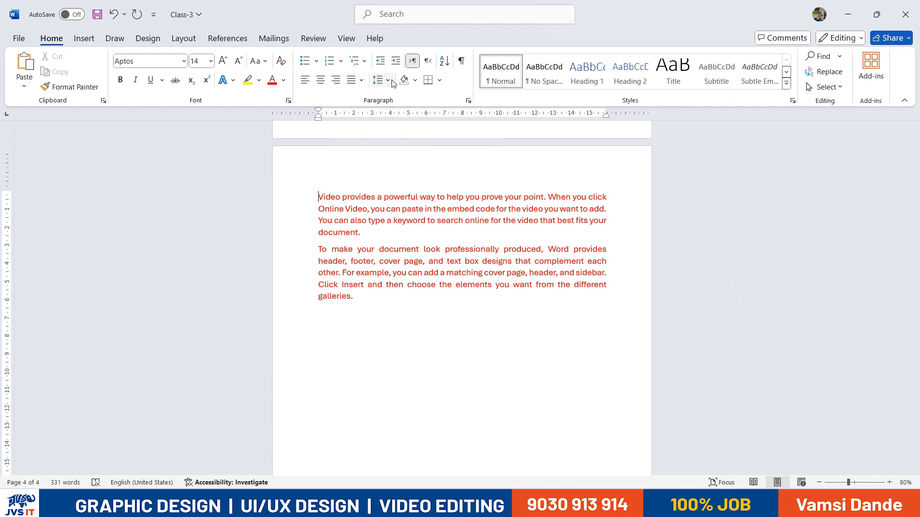
Try 1.0, 1.15 and 2.0 spacing on both red paragraphs, settling on 3.0 line spacing
{"action": "left_click_drag", "start_coordinate": [358, 298], "coordinate": [320, 197]}
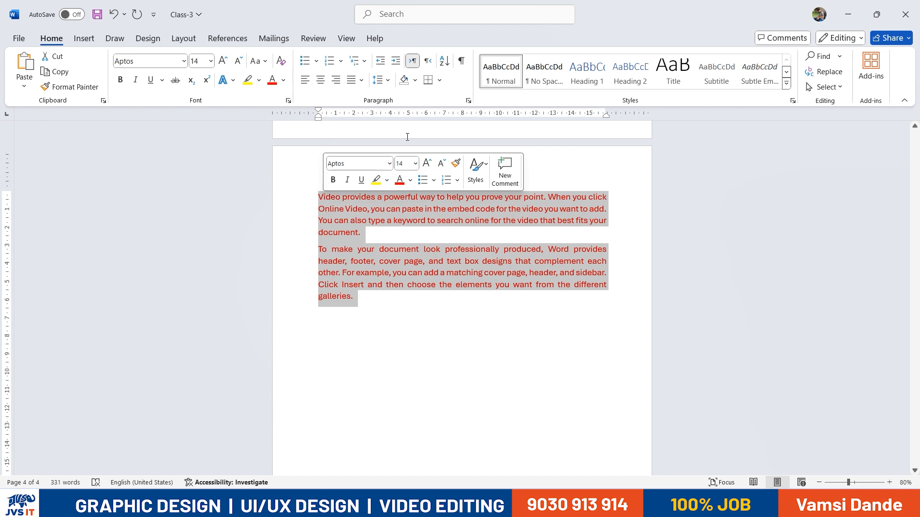
{"action": "left_click", "coordinate": [388, 82]}
{"action": "left_click", "coordinate": [397, 97]}
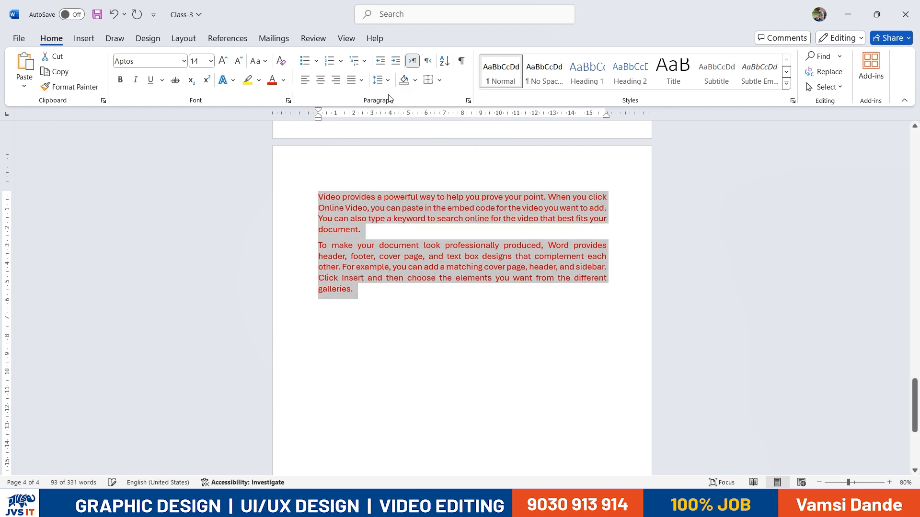
{"action": "left_click", "coordinate": [390, 82]}
{"action": "left_click", "coordinate": [398, 113]}
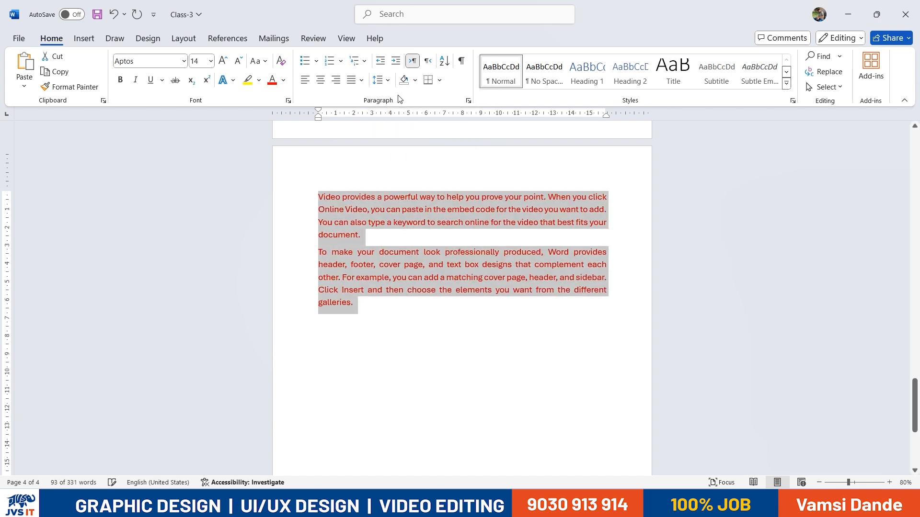
{"action": "left_click", "coordinate": [388, 80]}
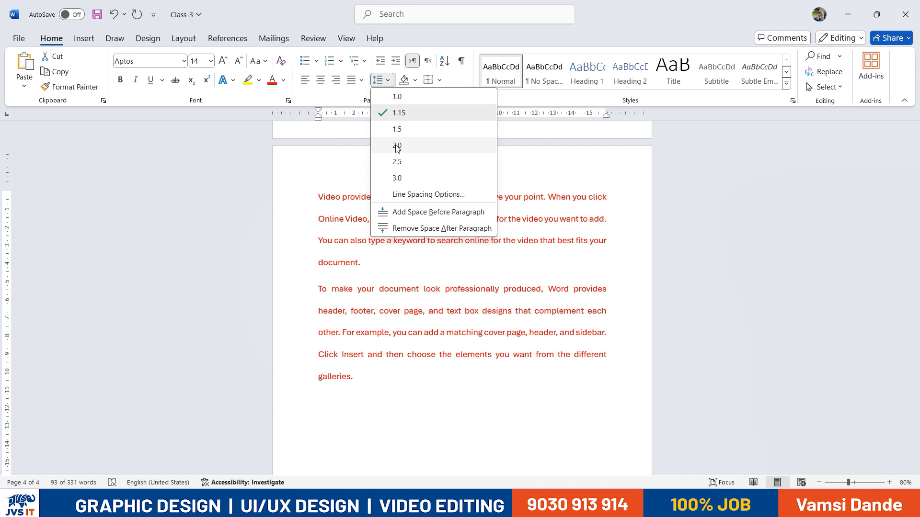
{"action": "left_click", "coordinate": [396, 145]}
{"action": "left_click", "coordinate": [388, 80]}
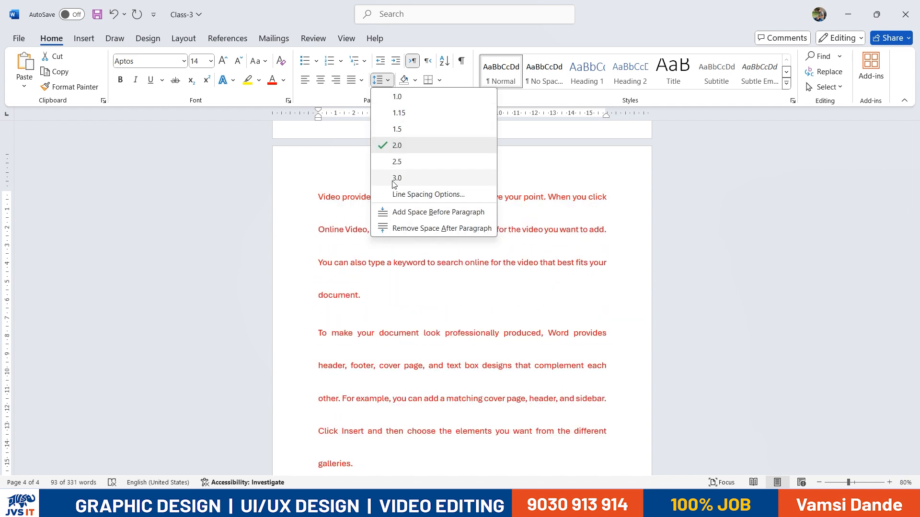
{"action": "left_click", "coordinate": [396, 178]}
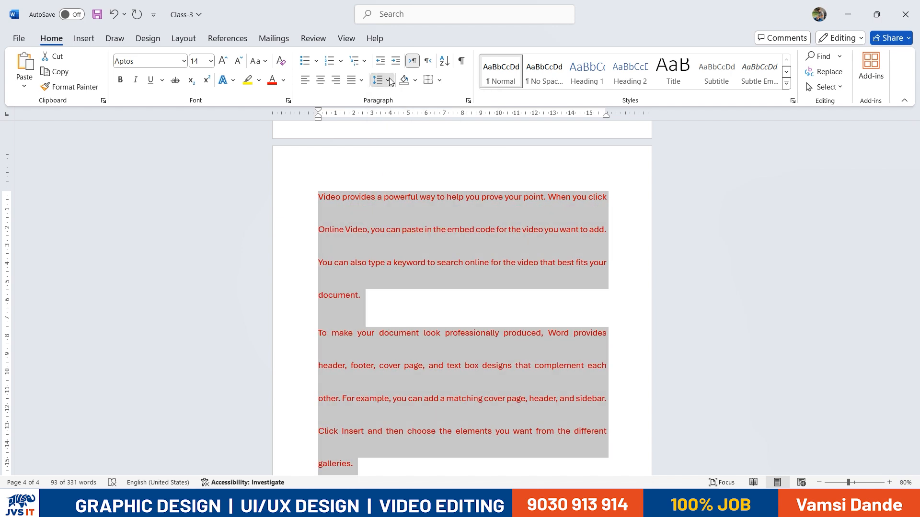
{"action": "left_click", "coordinate": [388, 80]}
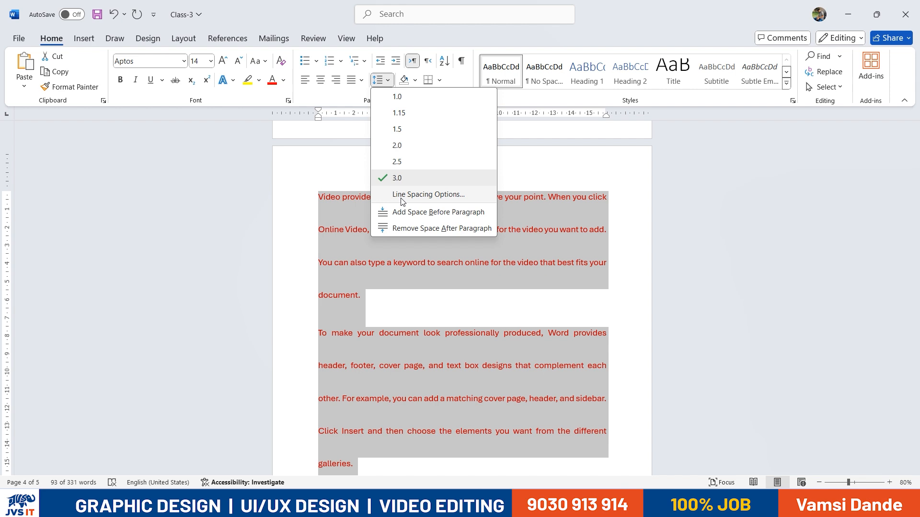
{"action": "left_click", "coordinate": [402, 201]}
In Line Spacing Options, try Single, Double and At least, then confirm Multiple at 3
{"action": "left_click", "coordinate": [535, 269]}
{"action": "left_click", "coordinate": [521, 280]}
{"action": "left_click", "coordinate": [506, 273]}
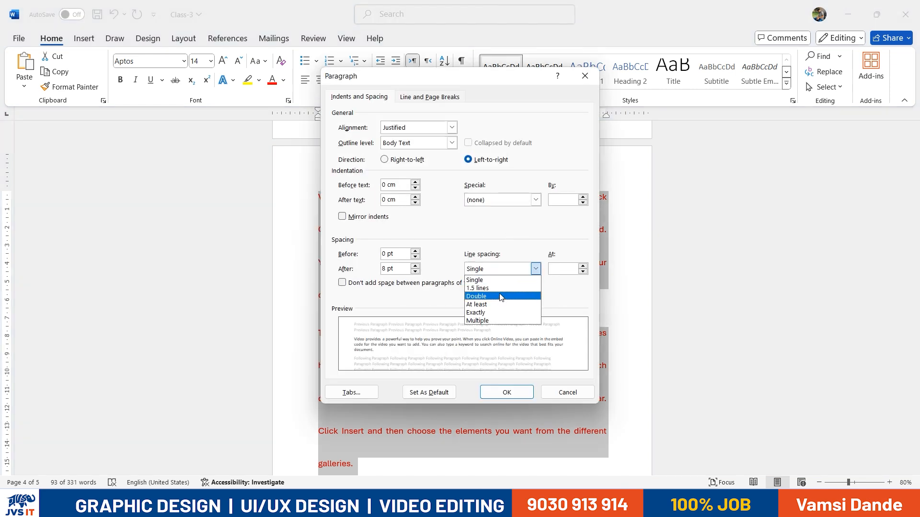
{"action": "left_click", "coordinate": [499, 296]}
{"action": "left_click", "coordinate": [493, 269]}
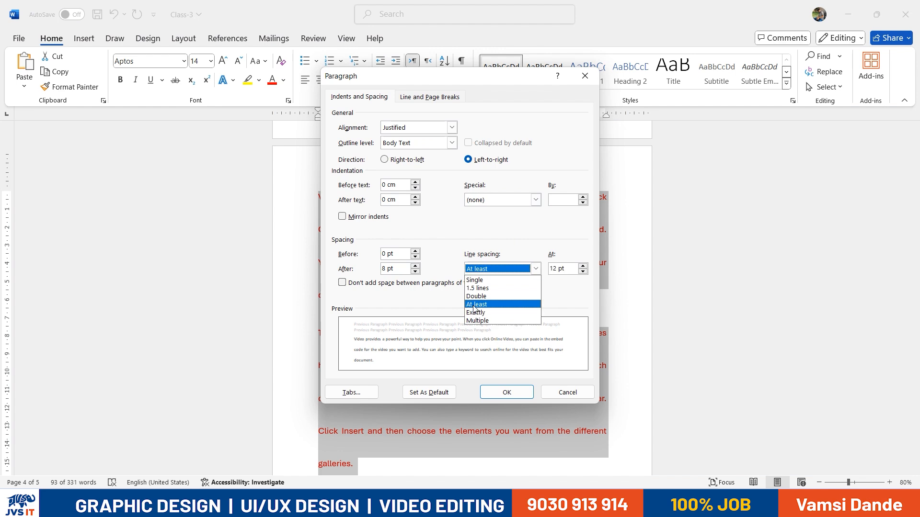
{"action": "left_click", "coordinate": [477, 305]}
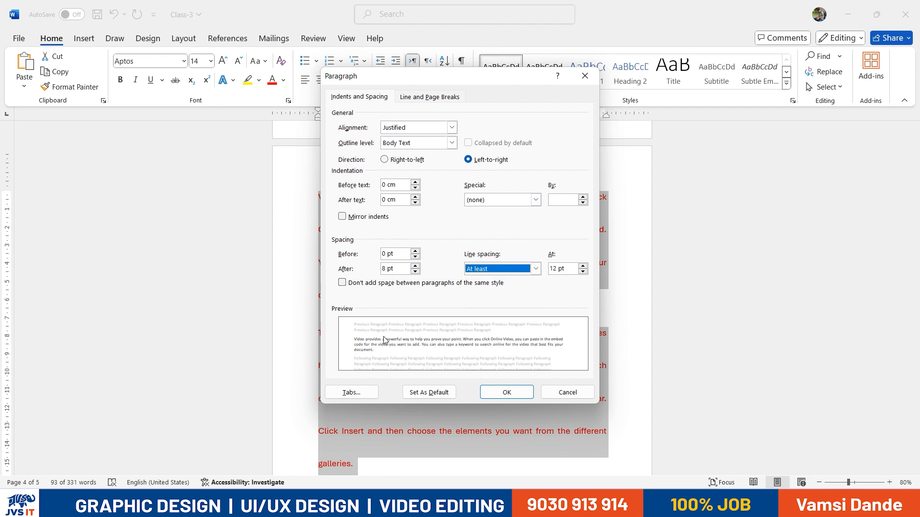
{"action": "left_click", "coordinate": [535, 269]}
{"action": "left_click", "coordinate": [518, 281]}
{"action": "left_click", "coordinate": [535, 269]}
{"action": "left_click", "coordinate": [501, 320]}
{"action": "left_click", "coordinate": [506, 392]}
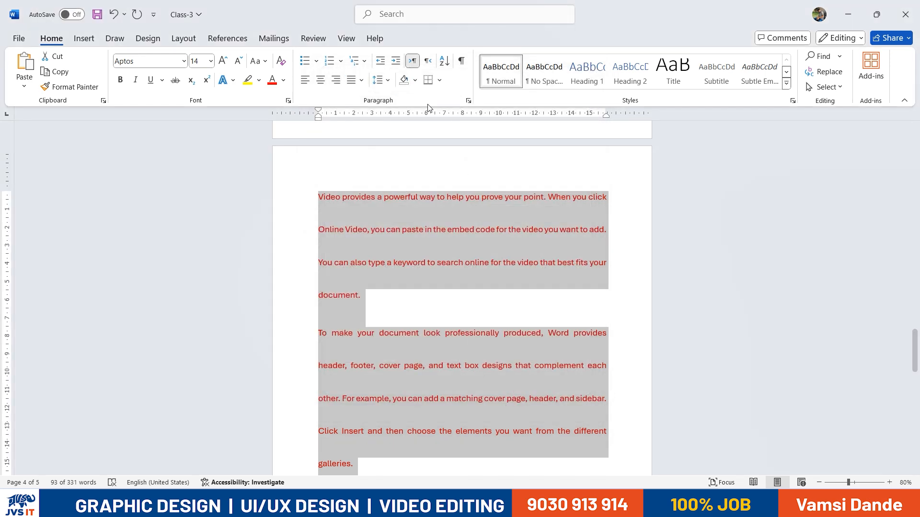
Set the two red paragraphs back to 1.0 line spacing
{"action": "left_click", "coordinate": [377, 79]}
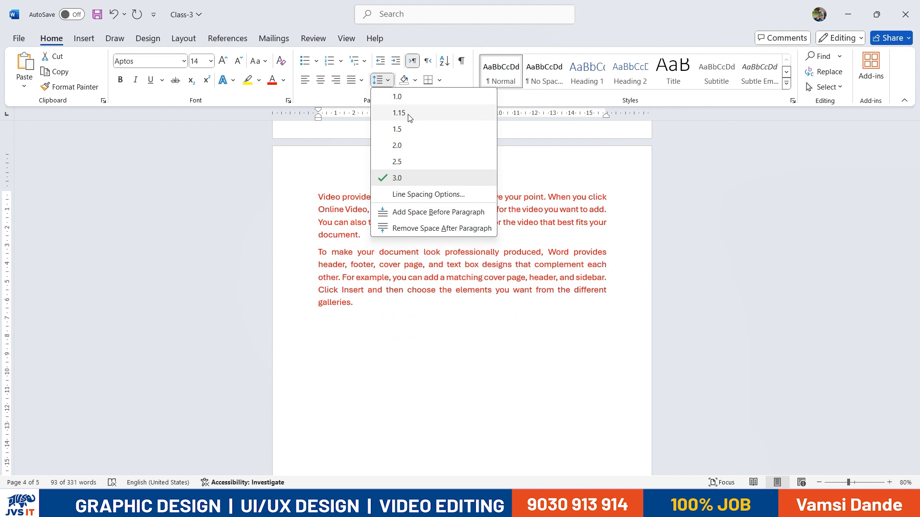
{"action": "left_click", "coordinate": [407, 99]}
{"action": "left_click", "coordinate": [386, 288]}
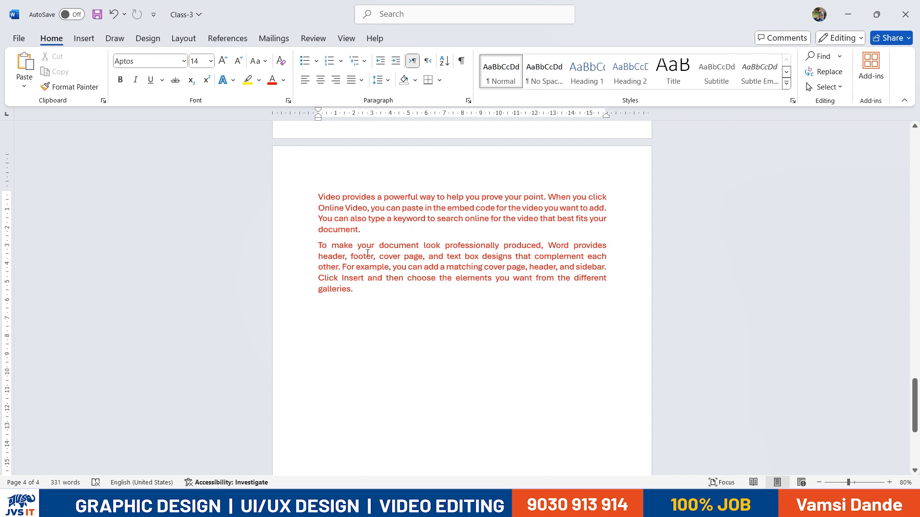
Copy the blue Lorem Ipsum paragraph and paste it on a new line after 'galleries.'
{"action": "scroll", "coordinate": [412, 239], "scroll_direction": "up", "scroll_amount": 5}
{"action": "left_click_drag", "start_coordinate": [457, 235], "coordinate": [320, 169]}
{"action": "key", "text": "ctrl+c"}
{"action": "scroll", "coordinate": [394, 288], "scroll_direction": "down", "scroll_amount": 3}
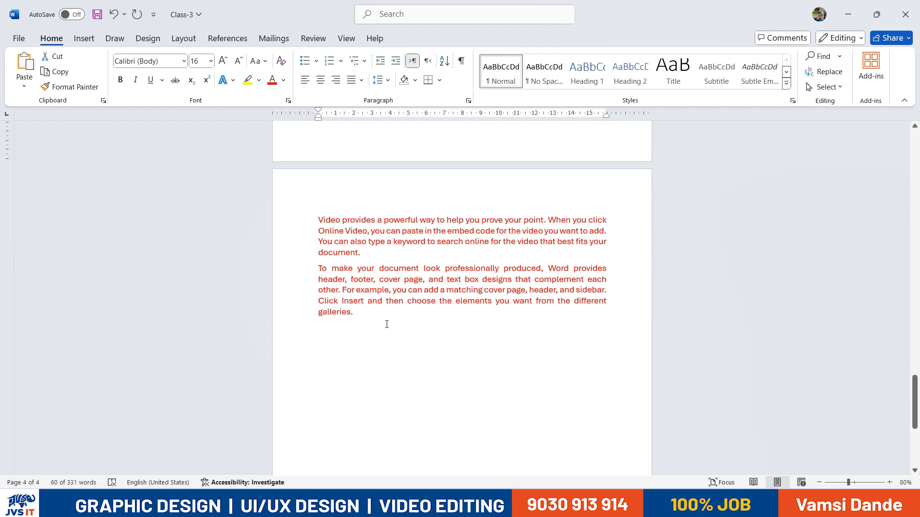
{"action": "left_click", "coordinate": [408, 351]}
{"action": "key", "text": "Return"}
{"action": "key", "text": "ctrl+v"}
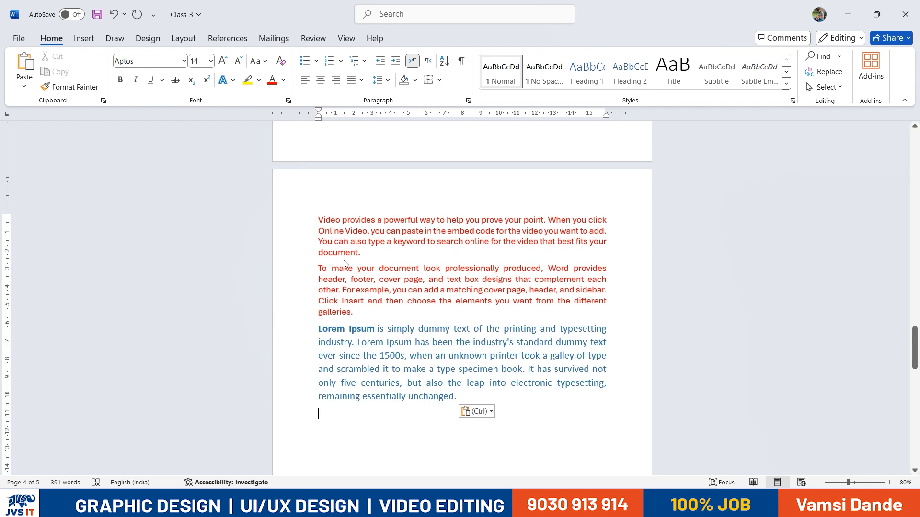
Split the pasted Lorem Ipsum paragraph into two before 'when an unknown printer'
{"action": "left_click_drag", "start_coordinate": [357, 232], "coordinate": [318, 221]}
{"action": "left_click_drag", "start_coordinate": [358, 312], "coordinate": [321, 266]}
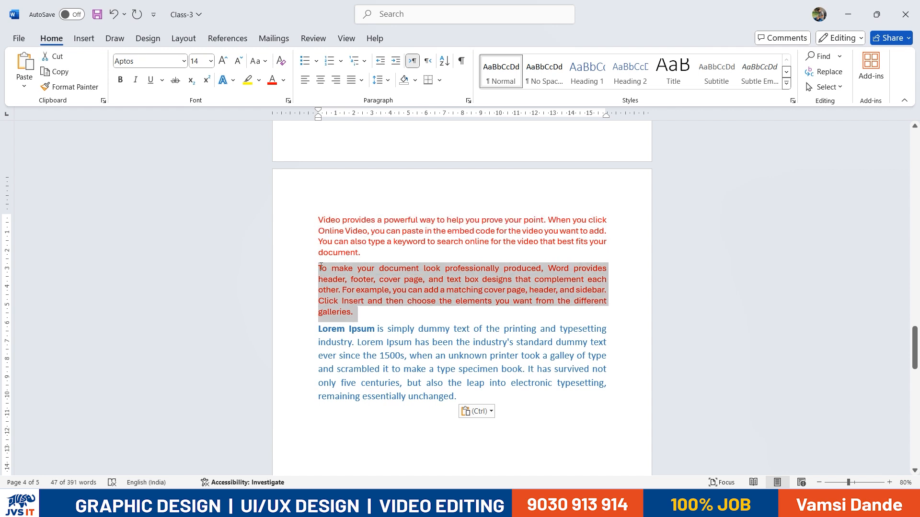
{"action": "left_click_drag", "start_coordinate": [456, 397], "coordinate": [345, 287]}
{"action": "left_click", "coordinate": [400, 369]}
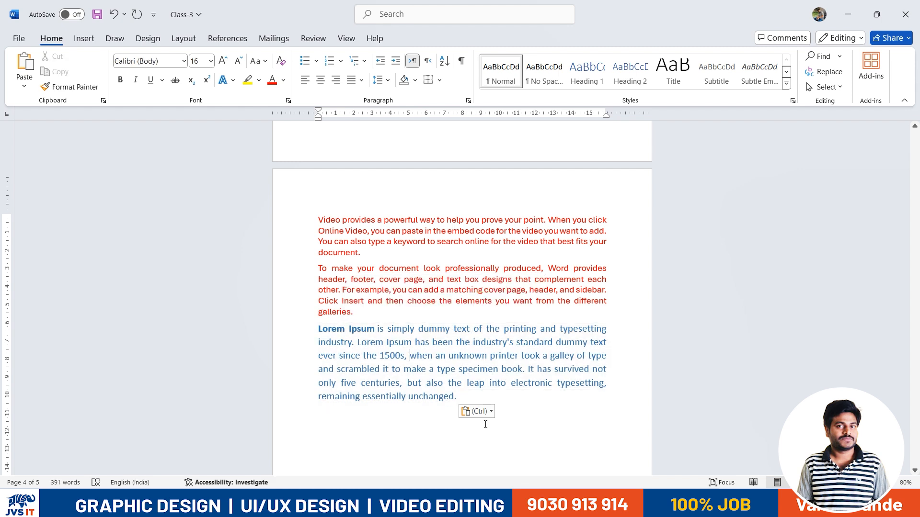
{"action": "left_click", "coordinate": [409, 356]}
{"action": "key", "text": "Return"}
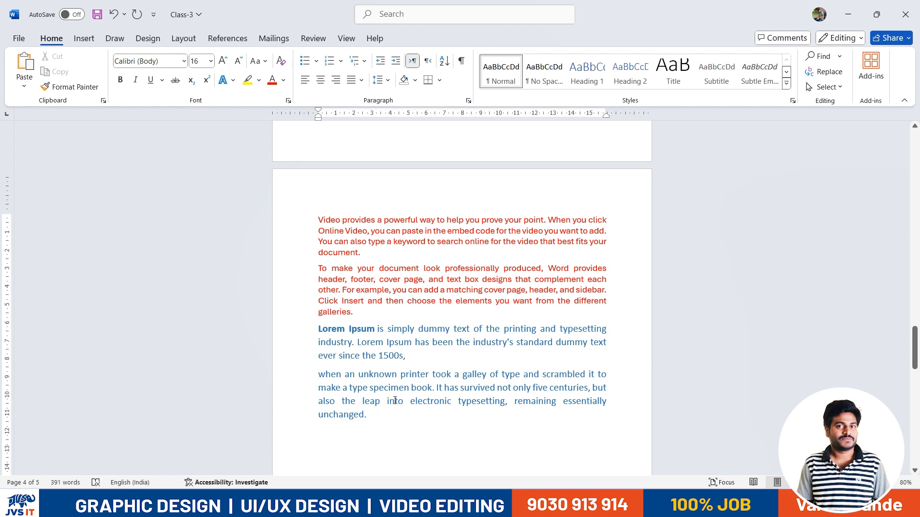
{"action": "left_click_drag", "start_coordinate": [366, 262], "coordinate": [303, 223]}
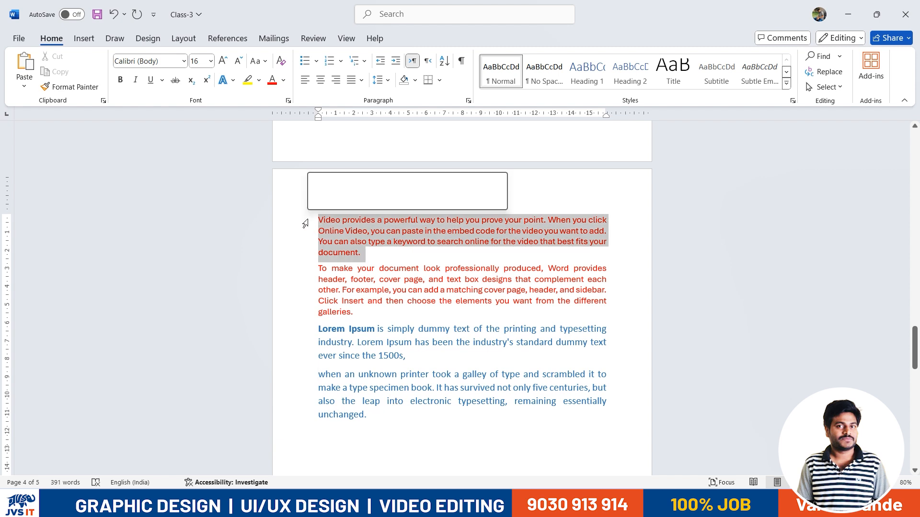
Colour the first paragraph dark orange, the second dark blue, and the Lorem Ipsum paragraph green
{"action": "left_click", "coordinate": [283, 80]}
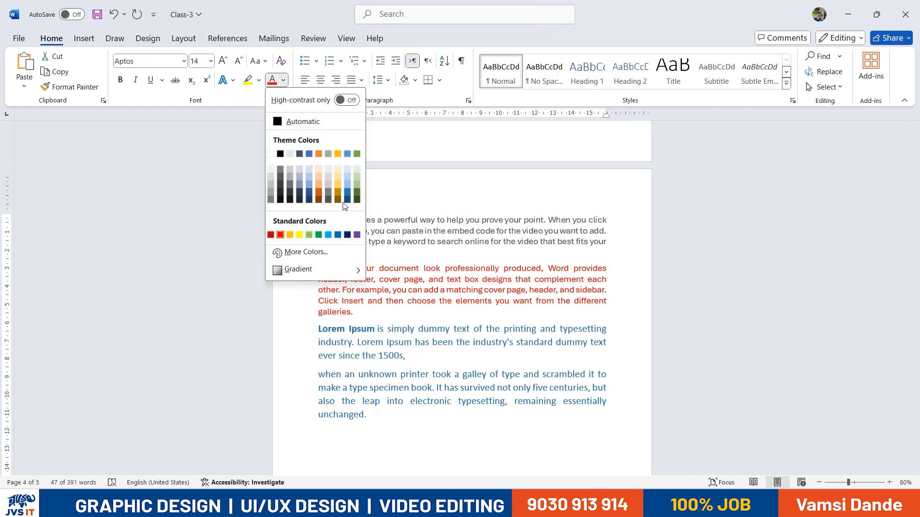
{"action": "left_click", "coordinate": [316, 192]}
{"action": "left_click", "coordinate": [365, 302]}
{"action": "left_click_drag", "start_coordinate": [357, 312], "coordinate": [316, 265]}
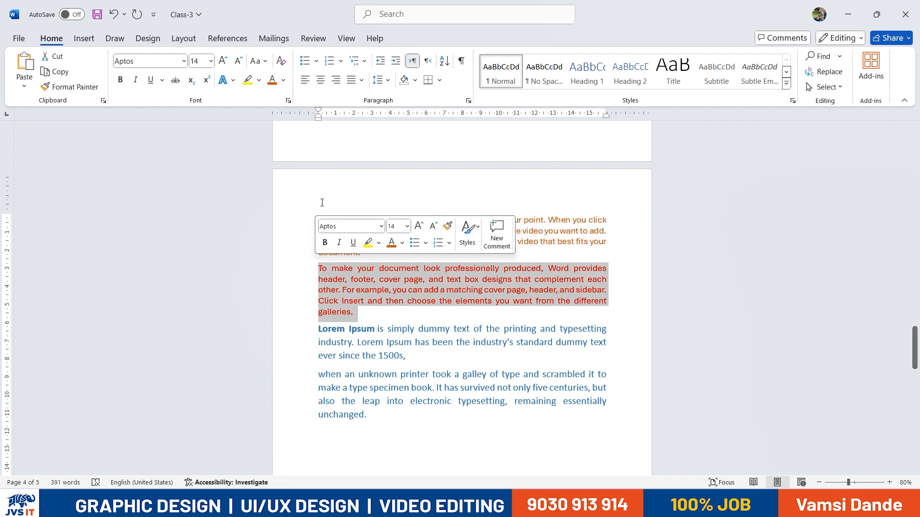
{"action": "left_click", "coordinate": [283, 80]}
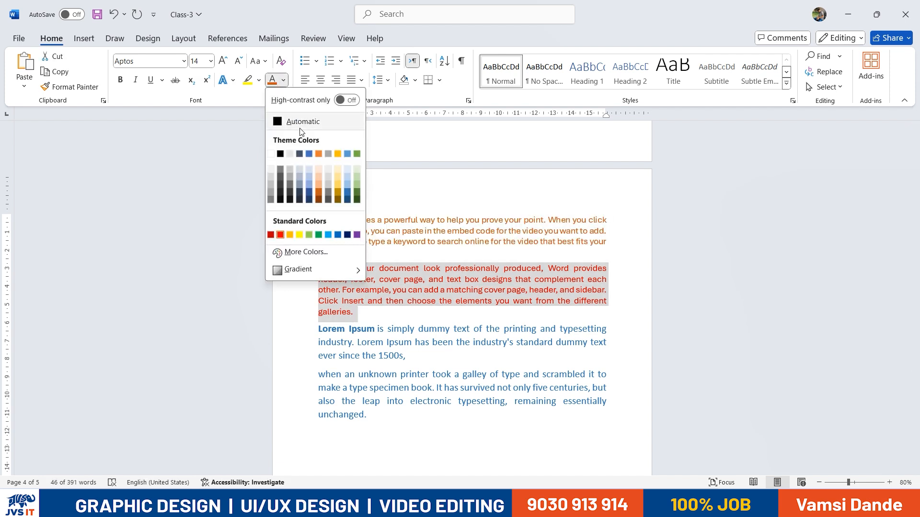
{"action": "left_click", "coordinate": [347, 235]}
{"action": "left_click_drag", "start_coordinate": [409, 358], "coordinate": [317, 328]}
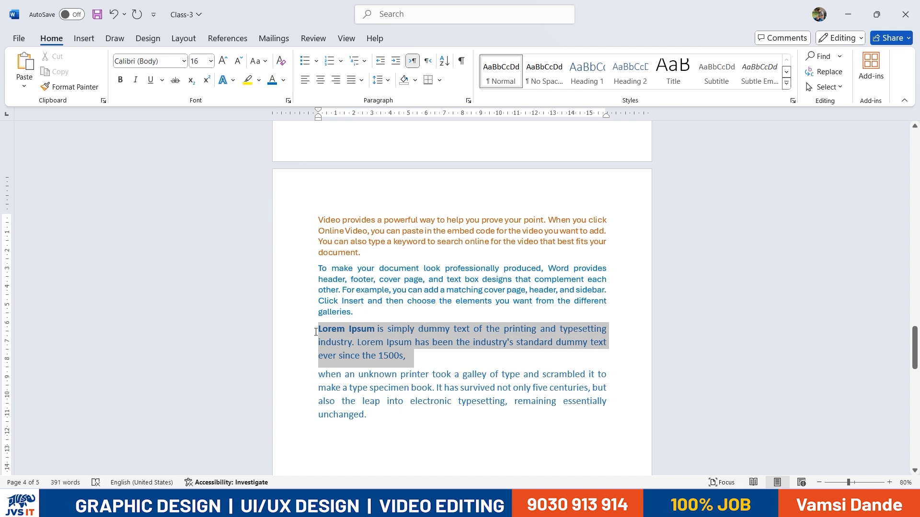
{"action": "left_click", "coordinate": [286, 84]}
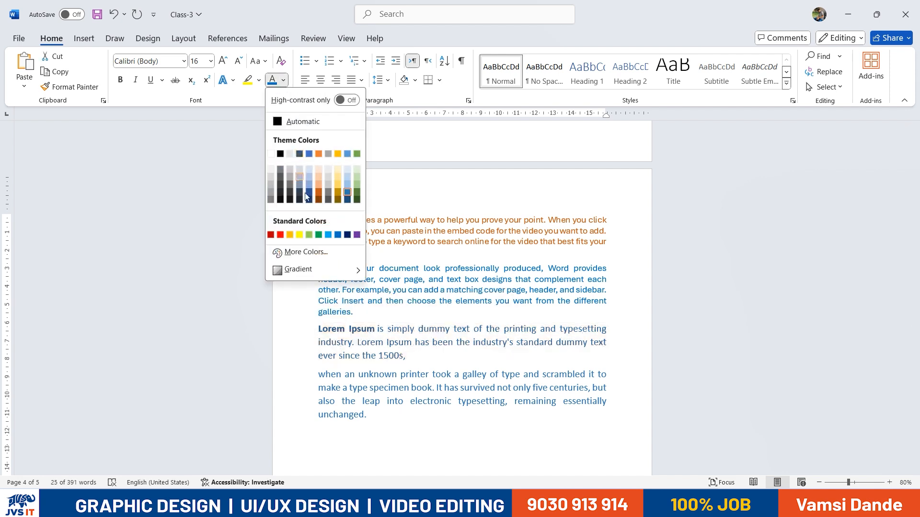
{"action": "left_click", "coordinate": [321, 235]}
{"action": "left_click_drag", "start_coordinate": [385, 420], "coordinate": [316, 374]}
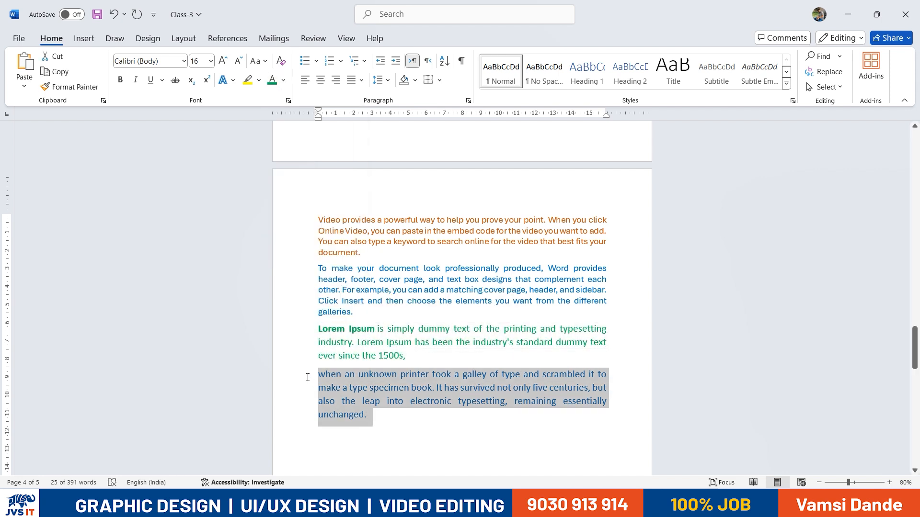
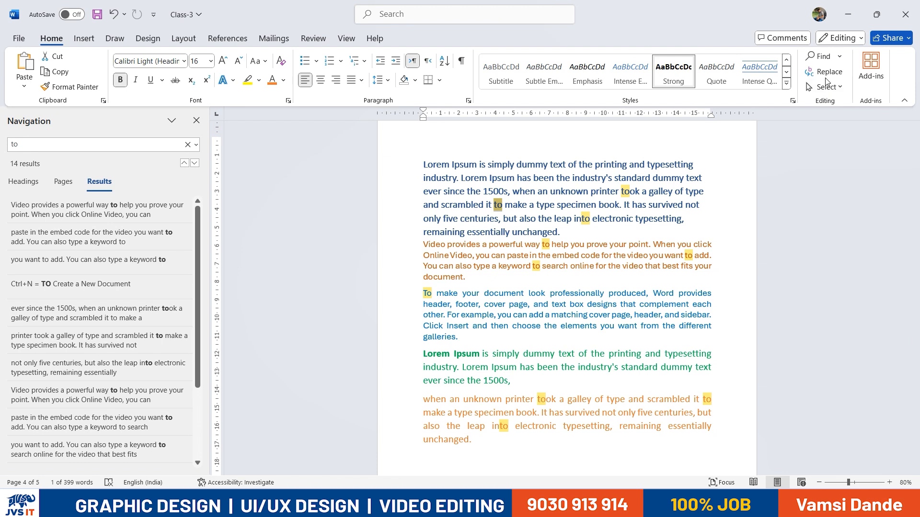
Open Replace with 'to' as the search word and a person's name as the replacement
{"action": "left_click", "coordinate": [824, 73]}
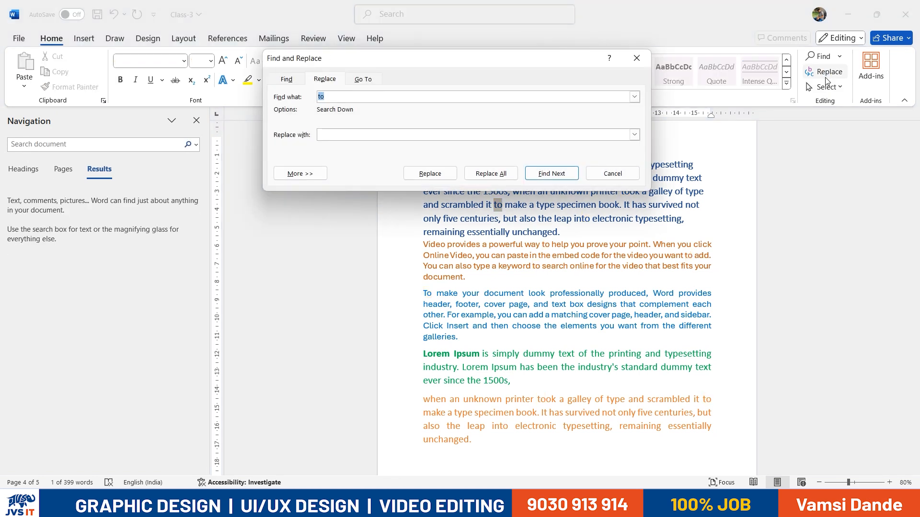
{"action": "left_click_drag", "start_coordinate": [440, 54], "coordinate": [728, 113]}
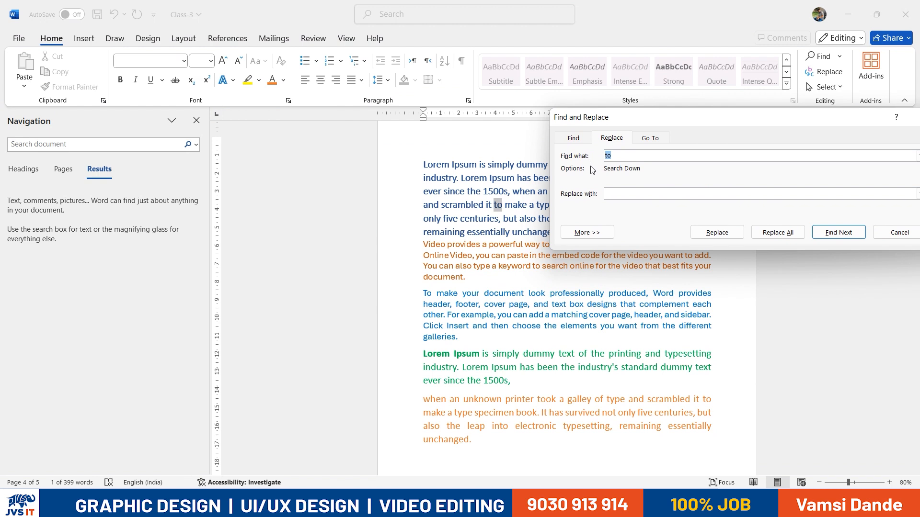
{"action": "left_click", "coordinate": [639, 193]}
{"action": "left_click_drag", "start_coordinate": [662, 117], "coordinate": [131, 57]}
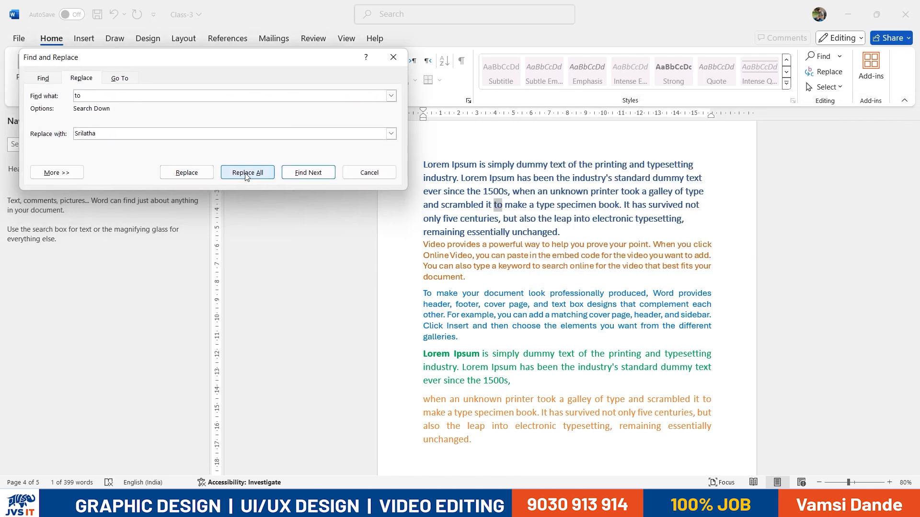
Replace the 'to' matches one by one, skipping 'into', then Replace All for 9 replacements
{"action": "left_click", "coordinate": [201, 177]}
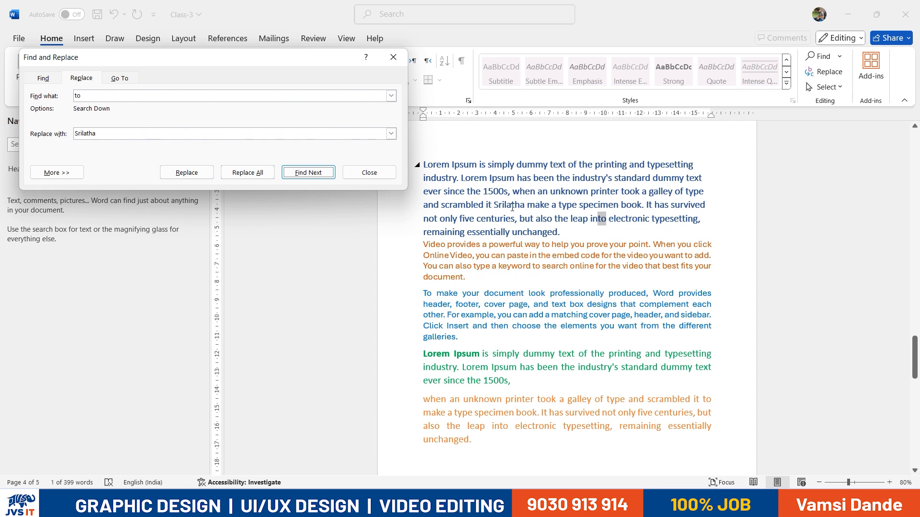
{"action": "left_click", "coordinate": [306, 174]}
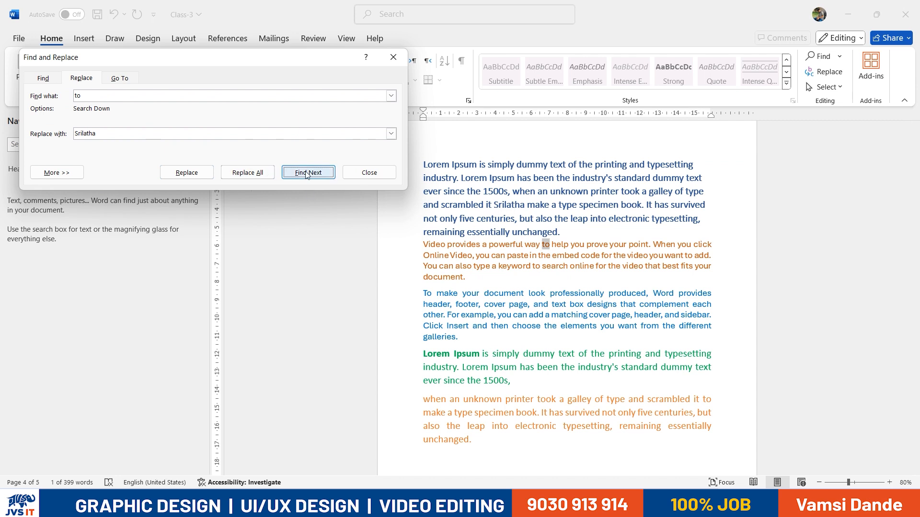
{"action": "left_click", "coordinate": [202, 175]}
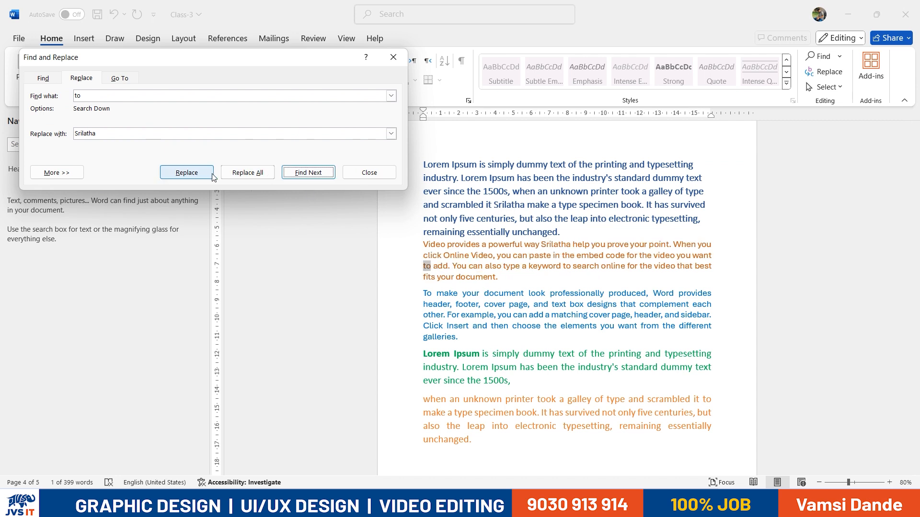
{"action": "left_click", "coordinate": [187, 173]}
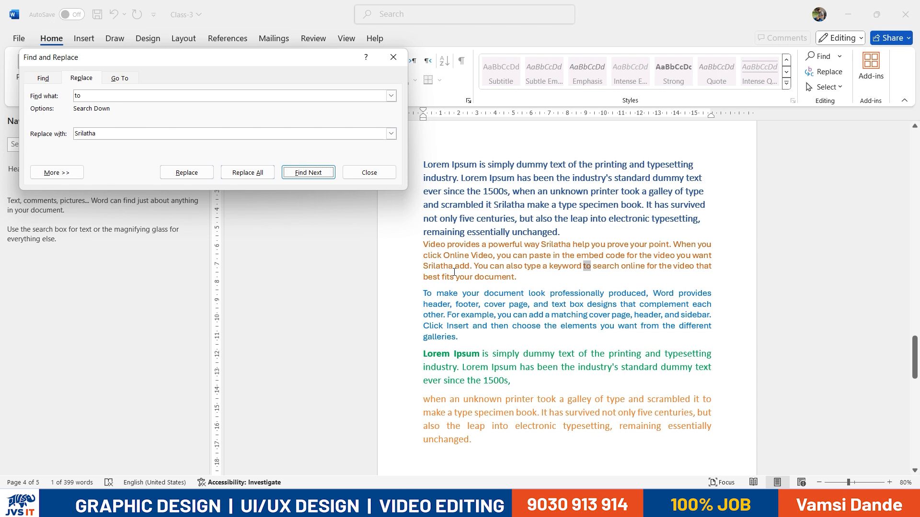
{"action": "key", "text": "alt+i"}
{"action": "type", "text": "Swapna"}
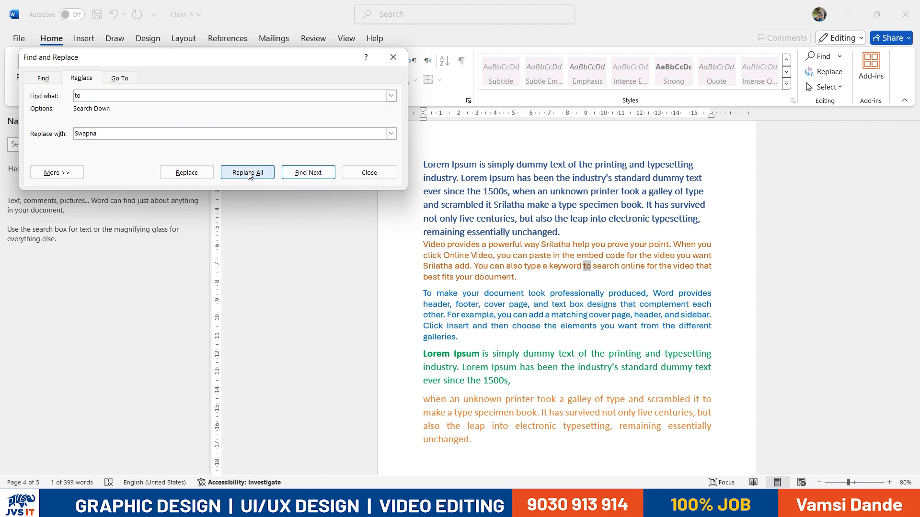
{"action": "left_click", "coordinate": [204, 173]}
{"action": "left_click", "coordinate": [204, 173]}
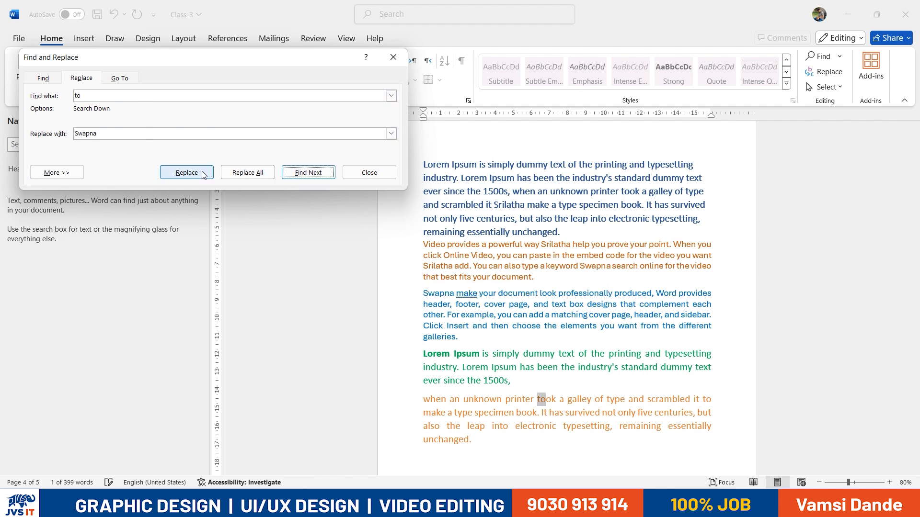
{"action": "left_click", "coordinate": [261, 173]}
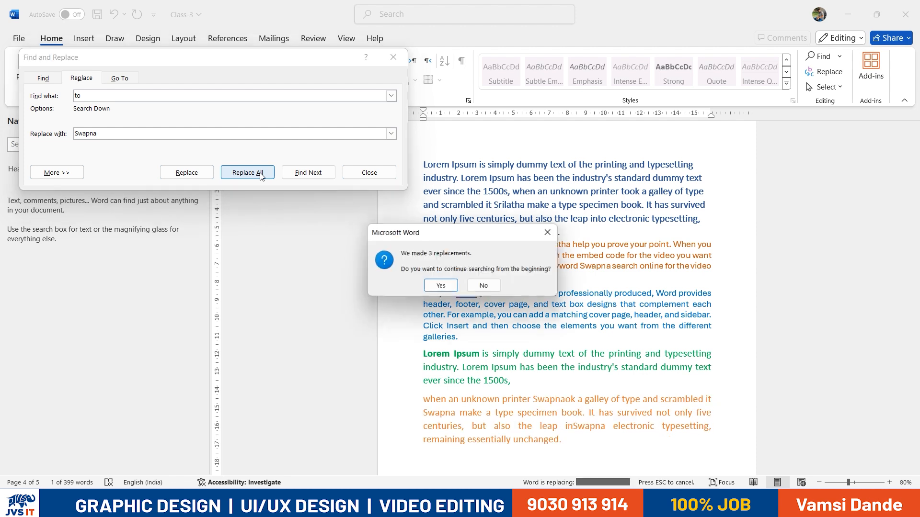
{"action": "left_click", "coordinate": [446, 290]}
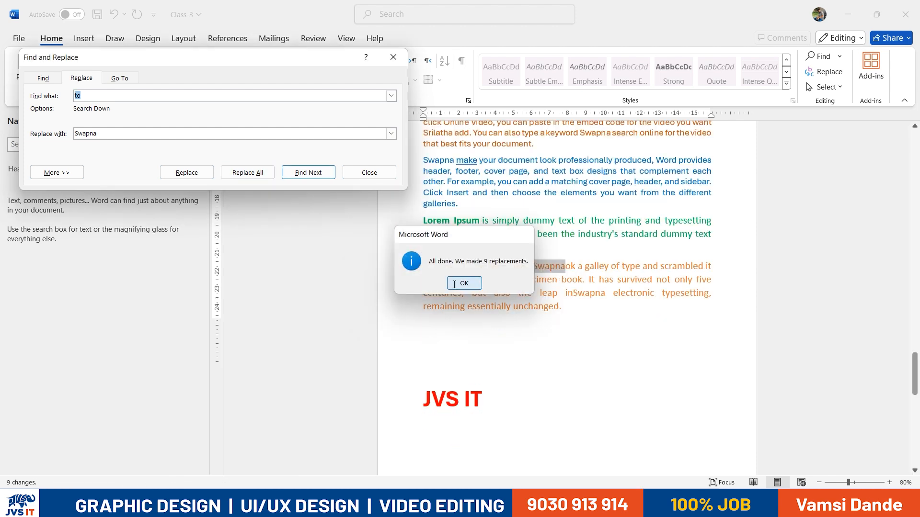
{"action": "left_click", "coordinate": [454, 284]}
{"action": "type", "text": "swapna"}
{"action": "key", "text": "Tab"}
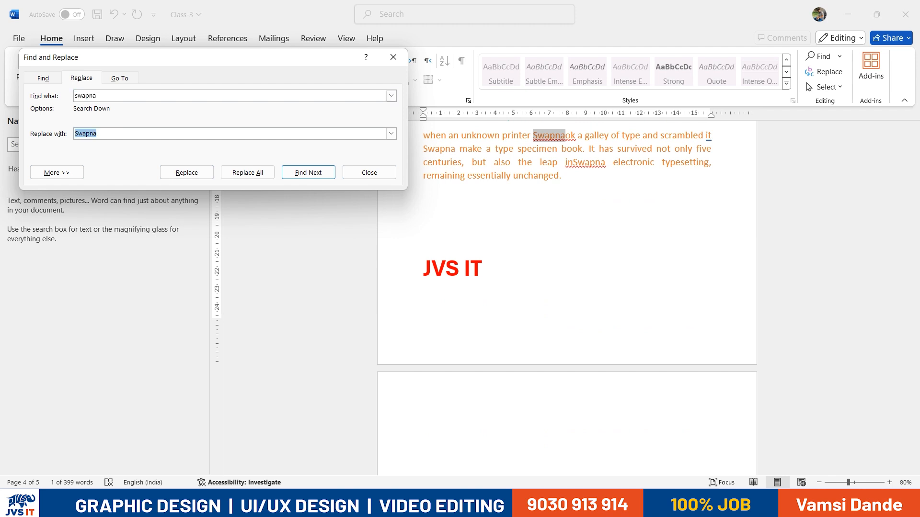
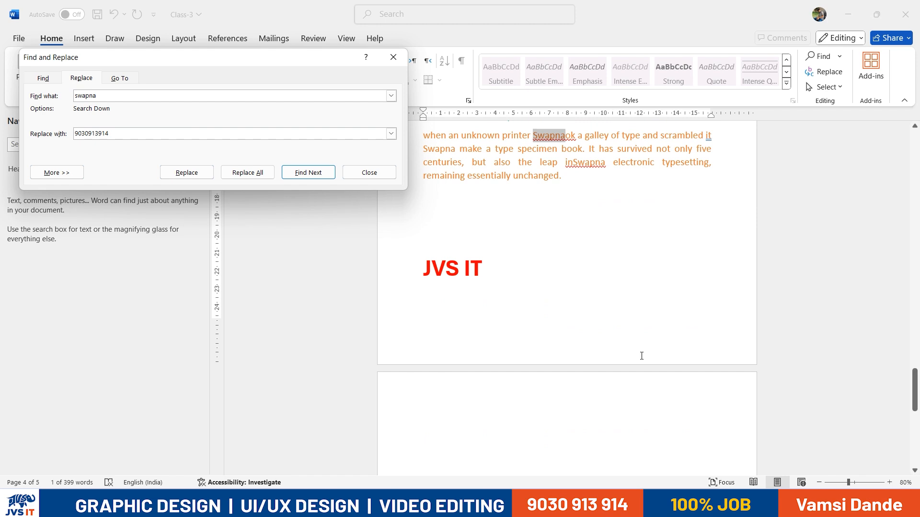
{"action": "left_click", "coordinate": [315, 177]}
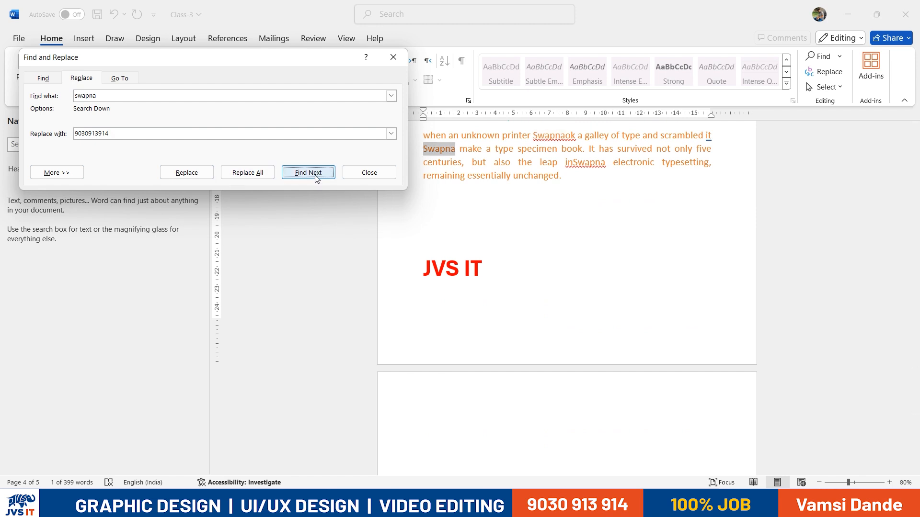
{"action": "left_click", "coordinate": [200, 173]}
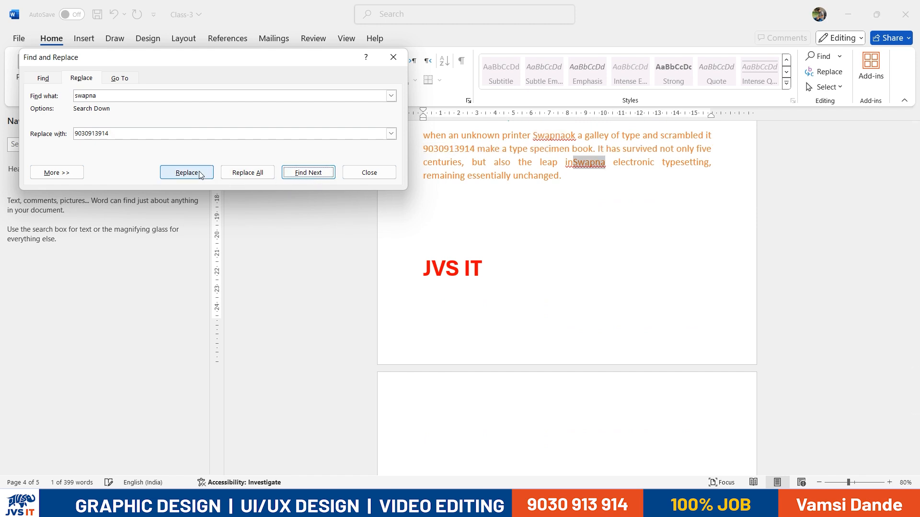
{"action": "left_click", "coordinate": [247, 172]}
{"action": "left_click", "coordinate": [441, 287]}
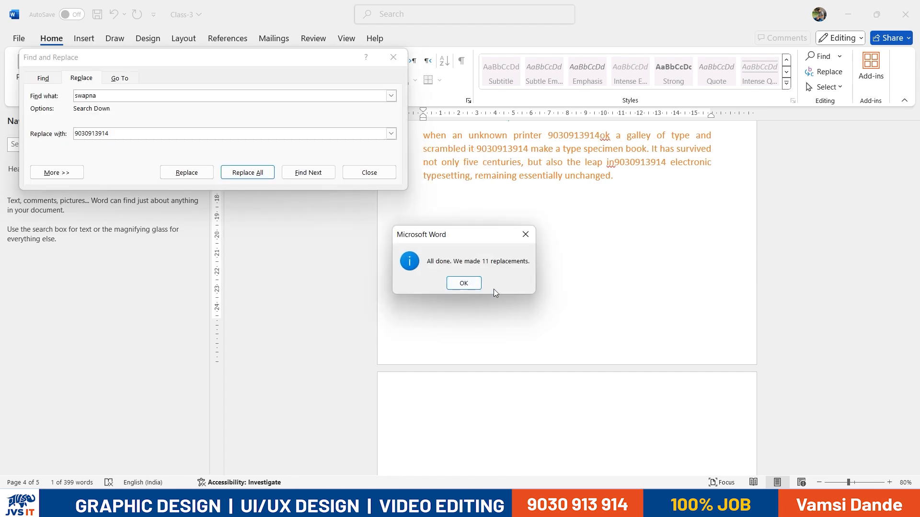
{"action": "left_click", "coordinate": [478, 284]}
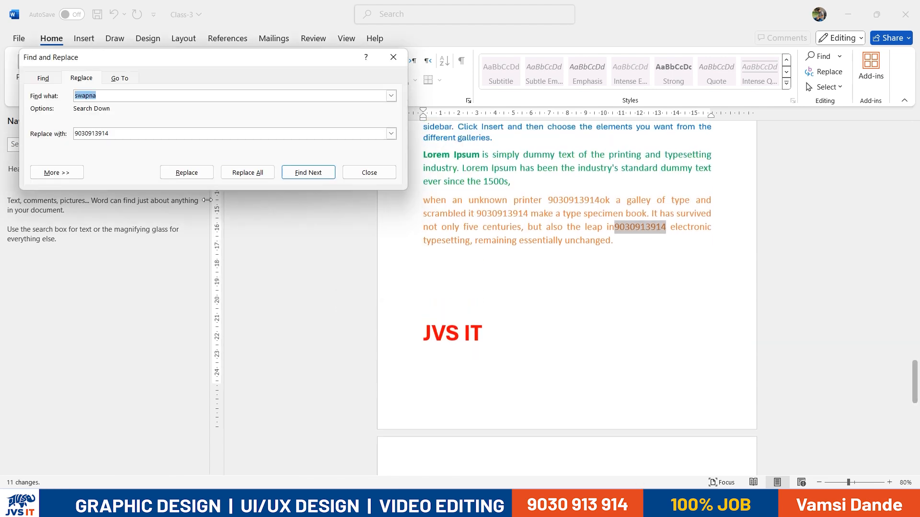
{"action": "left_click_drag", "start_coordinate": [149, 134], "coordinate": [60, 139]}
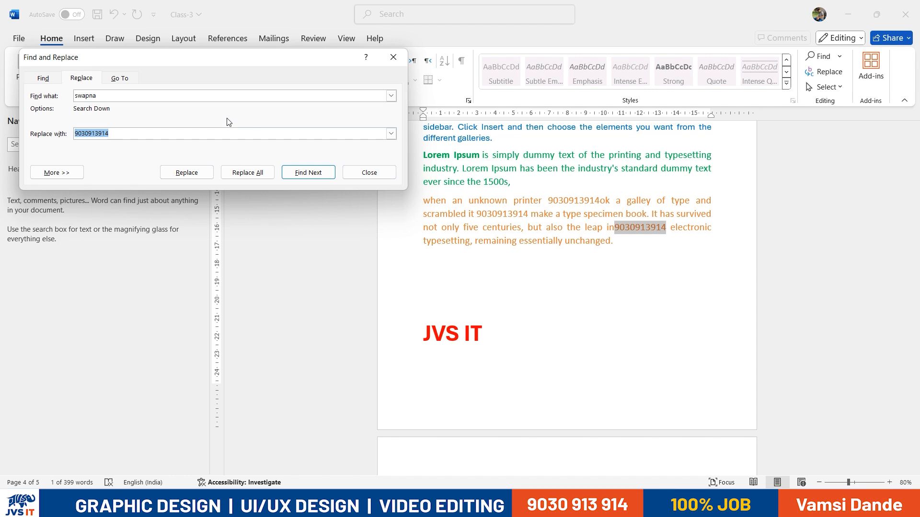
{"action": "left_click", "coordinate": [393, 58]}
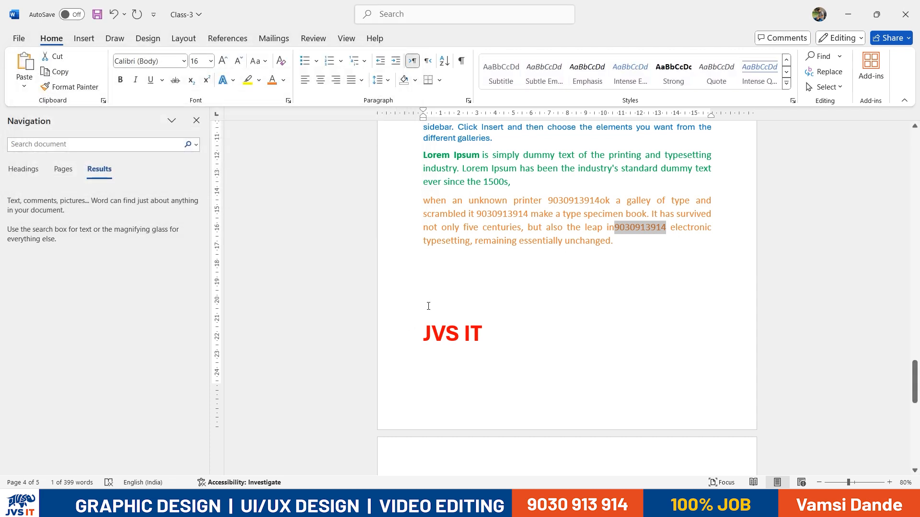
Add the note 'Ctrl+H = Replace the text from one word to another word or any sentences also...'
{"action": "key", "text": "ctrl+h"}
{"action": "key", "text": "Escape"}
{"action": "key", "text": "ctrl+h"}
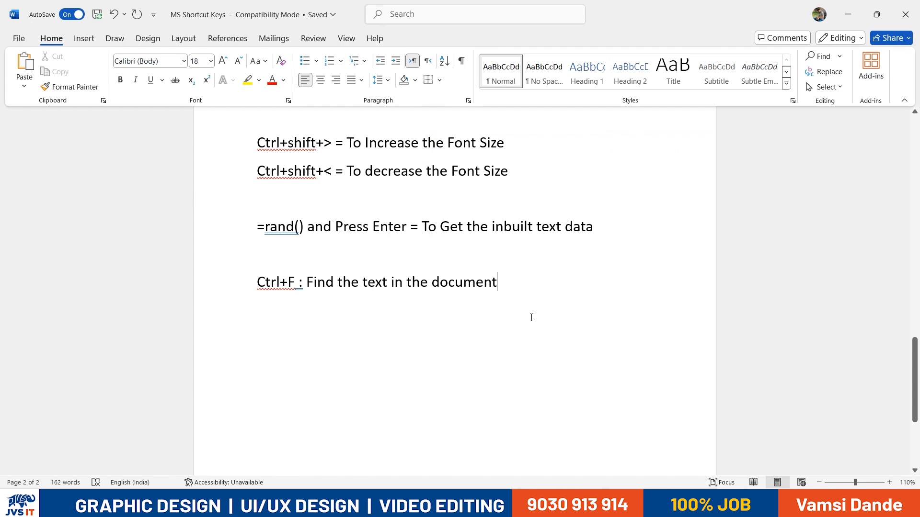
{"action": "key", "text": "Return"}
{"action": "key", "text": "Return"}
{"action": "type", "text": "Ctrl+H = Replace t"}
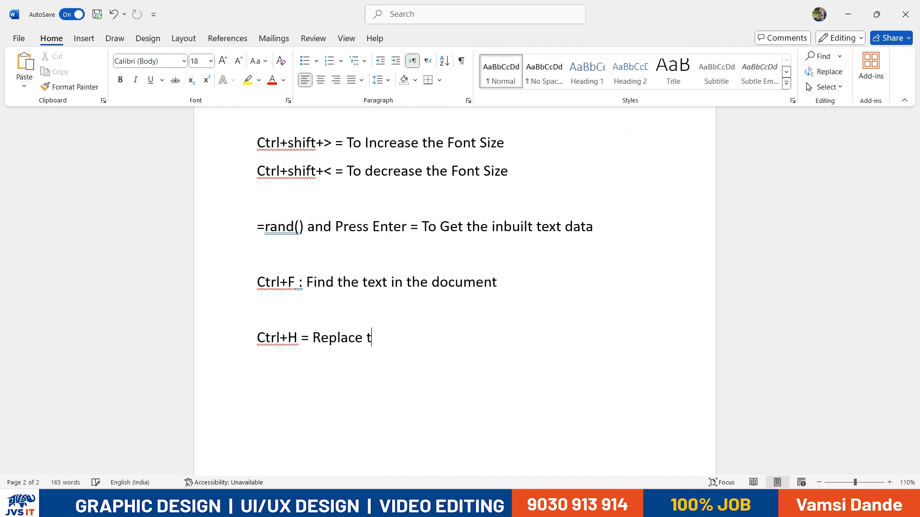
{"action": "type", "text": "he tex"}
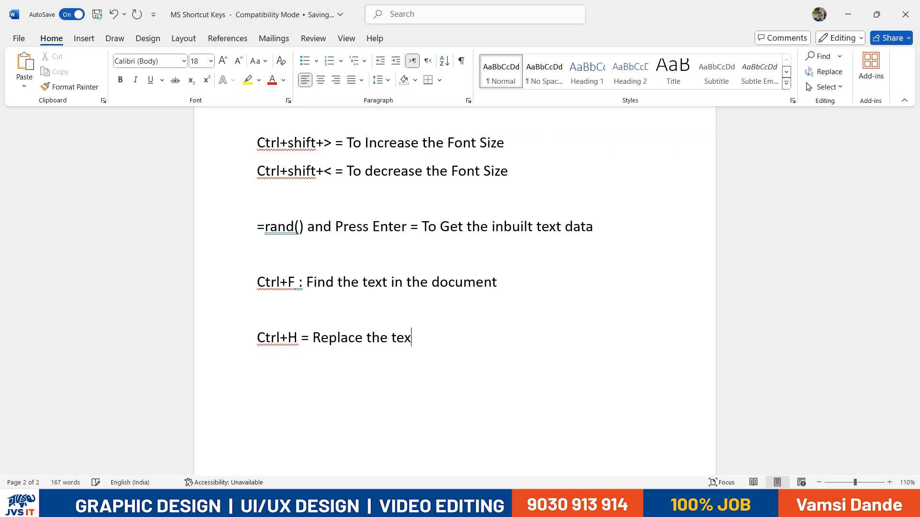
{"action": "type", "text": "t from o"}
{"action": "key", "text": "BackSpace"}
{"action": "key", "text": "BackSpace"}
{"action": "type", "text": "m one word to"}
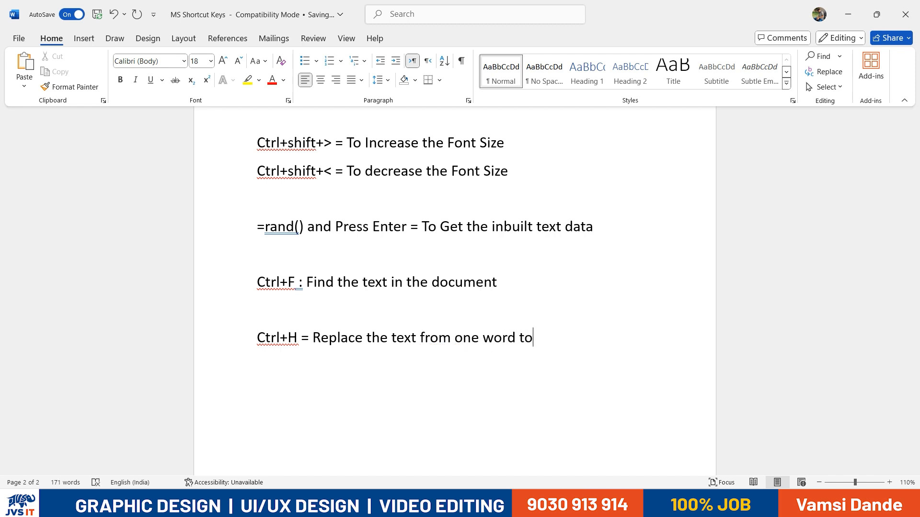
{"action": "type", "text": " another word or any sentencs"}
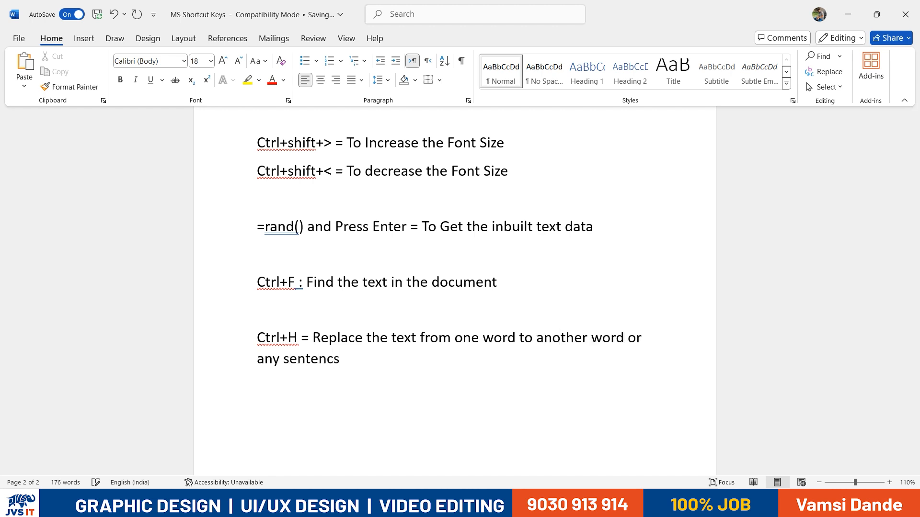
{"action": "key", "text": "BackSpace"}
{"action": "type", "text": "es also..."}
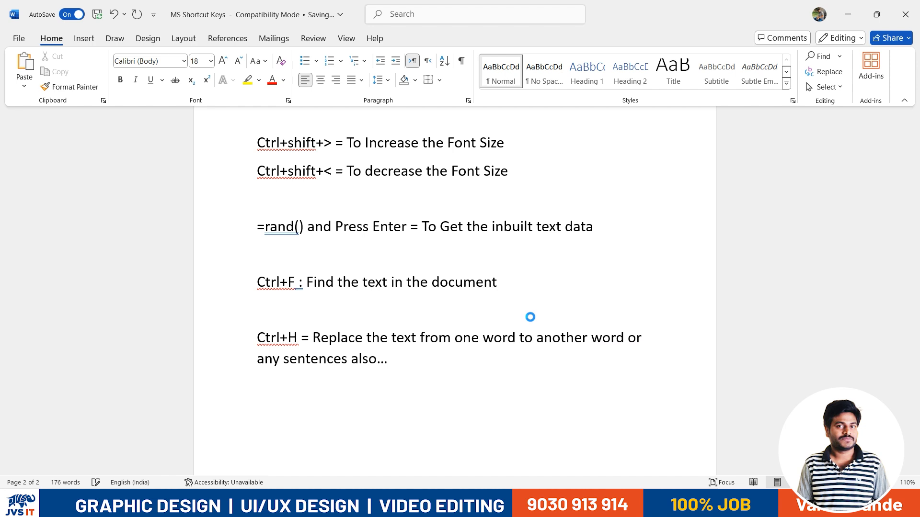
{"action": "left_click", "coordinate": [532, 317]}
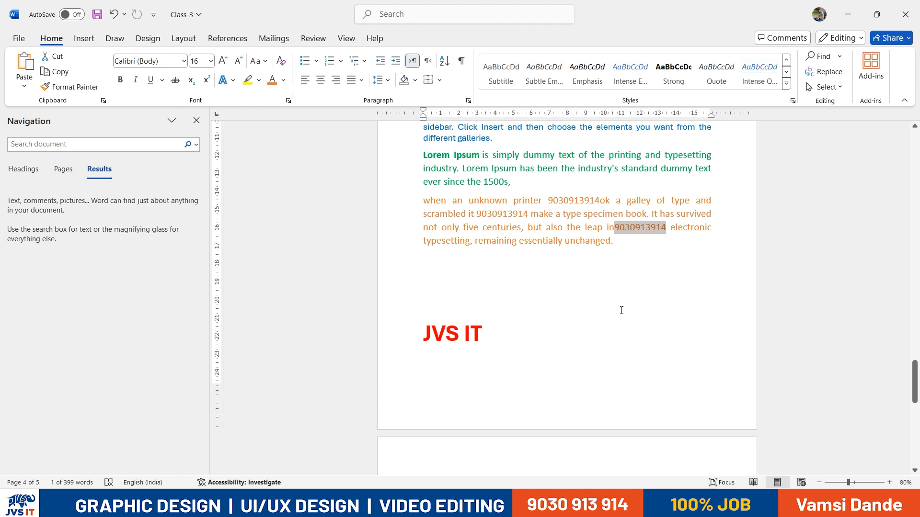
Close the search Navigation pane so the Class-3 document shows full width
{"action": "scroll", "coordinate": [620, 312], "scroll_direction": "up", "scroll_amount": 2}
{"action": "scroll", "coordinate": [620, 317], "scroll_direction": "up", "scroll_amount": 3}
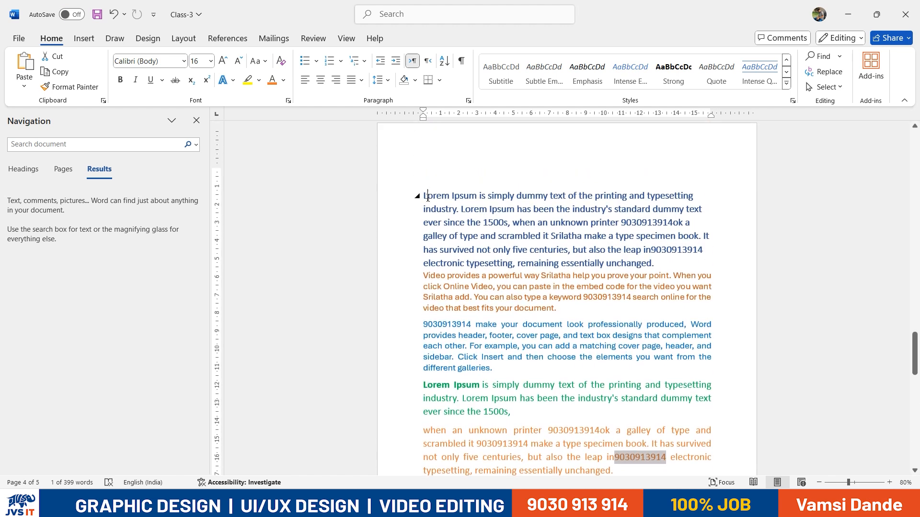
{"action": "left_click", "coordinate": [428, 197]}
{"action": "scroll", "coordinate": [468, 263], "scroll_direction": "down", "scroll_amount": 2}
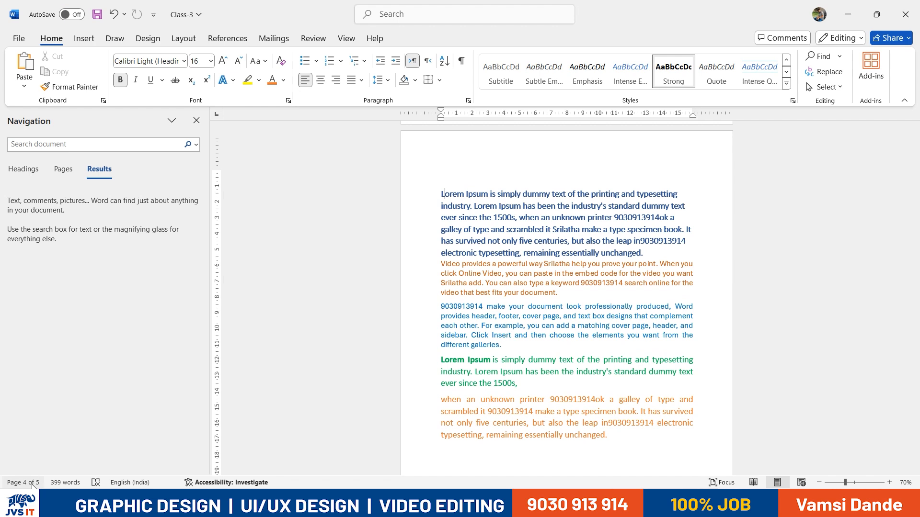
{"action": "scroll", "coordinate": [419, 359], "scroll_direction": "up", "scroll_amount": 1}
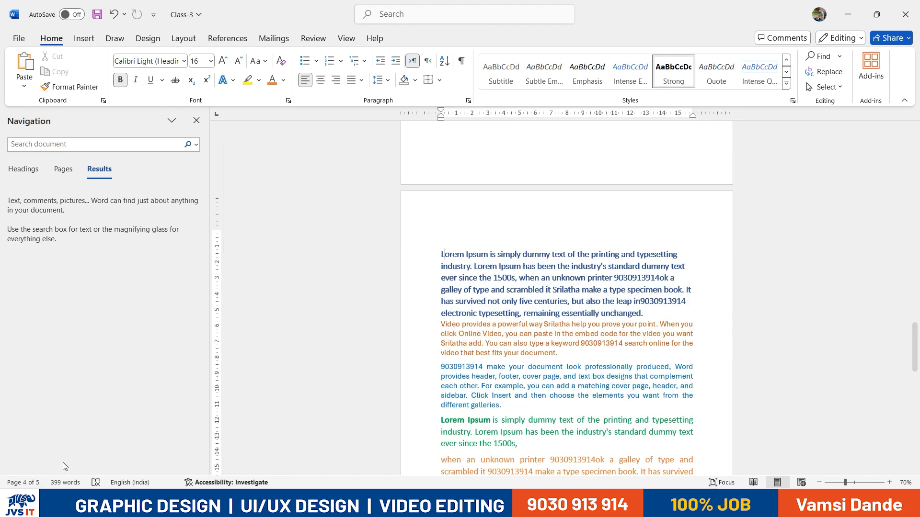
{"action": "scroll", "coordinate": [542, 360], "scroll_direction": "up", "scroll_amount": 5}
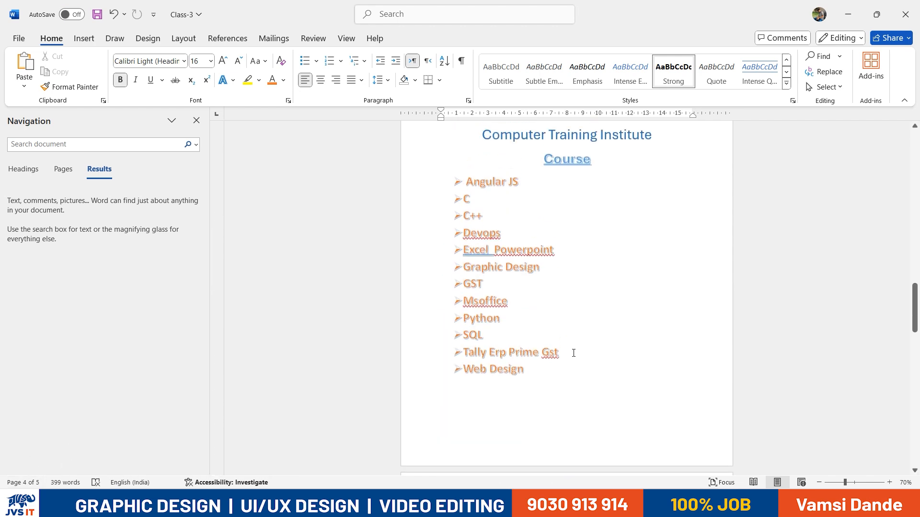
{"action": "left_click", "coordinate": [572, 353]}
{"action": "scroll", "coordinate": [469, 327], "scroll_direction": "up", "scroll_amount": 1}
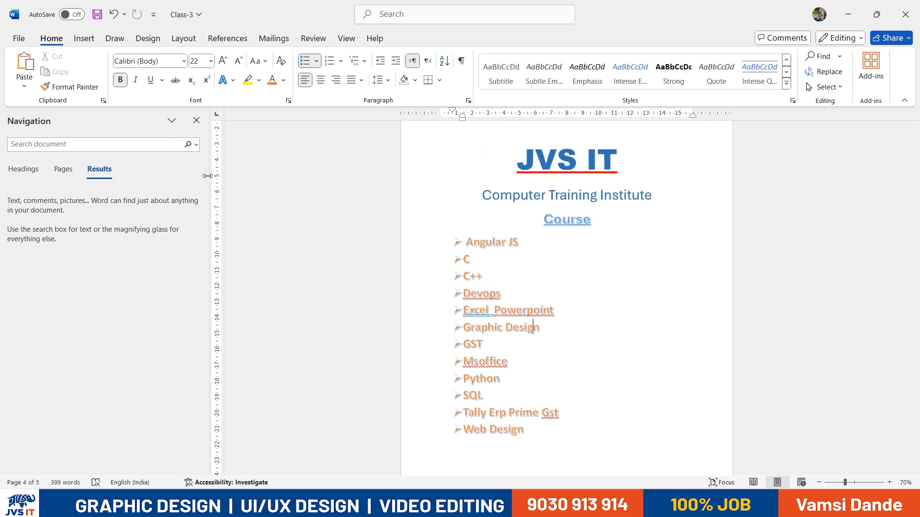
{"action": "left_click", "coordinate": [196, 120]}
Select the course list from C to Web Design, then everything with Ctrl+A, then deselect
{"action": "scroll", "coordinate": [404, 356], "scroll_direction": "up", "scroll_amount": 1}
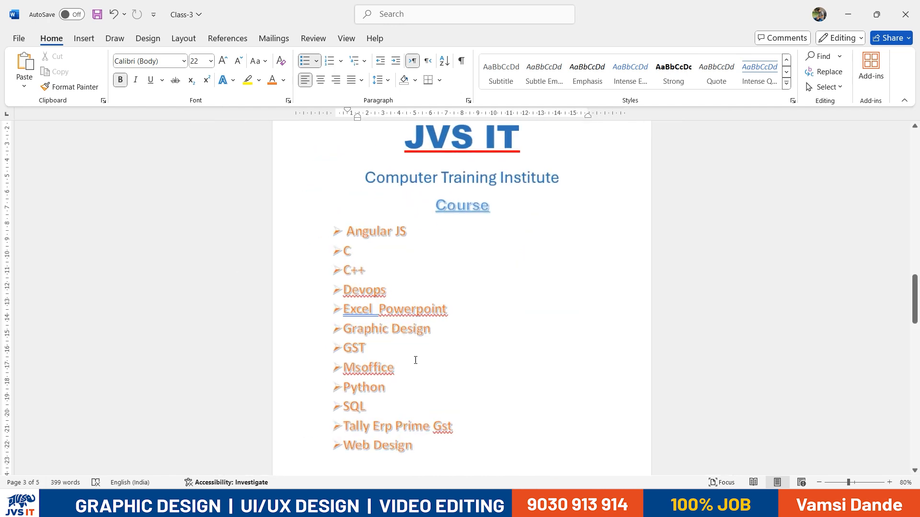
{"action": "left_click", "coordinate": [464, 345]}
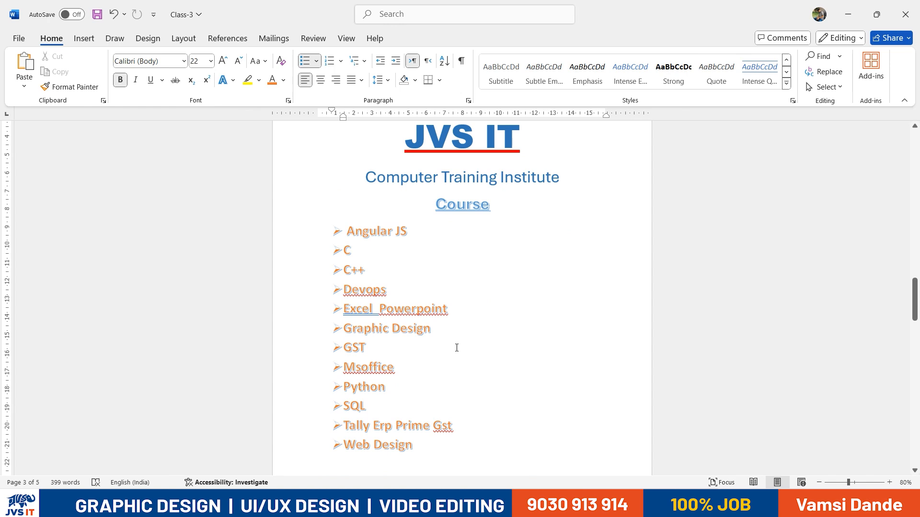
{"action": "left_click_drag", "start_coordinate": [413, 450], "coordinate": [332, 242]}
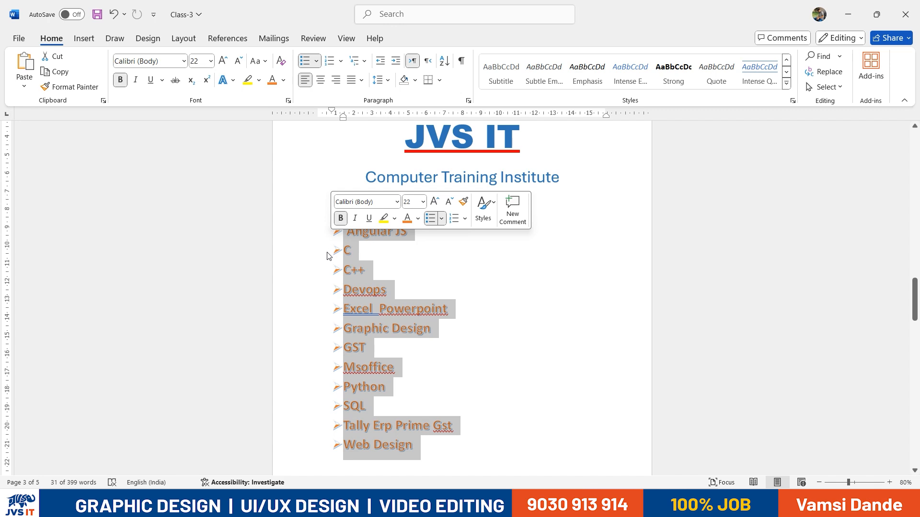
{"action": "scroll", "coordinate": [327, 261], "scroll_direction": "up", "scroll_amount": 1}
{"action": "scroll", "coordinate": [441, 260], "scroll_direction": "down", "scroll_amount": 2}
{"action": "scroll", "coordinate": [441, 259], "scroll_direction": "up", "scroll_amount": 2}
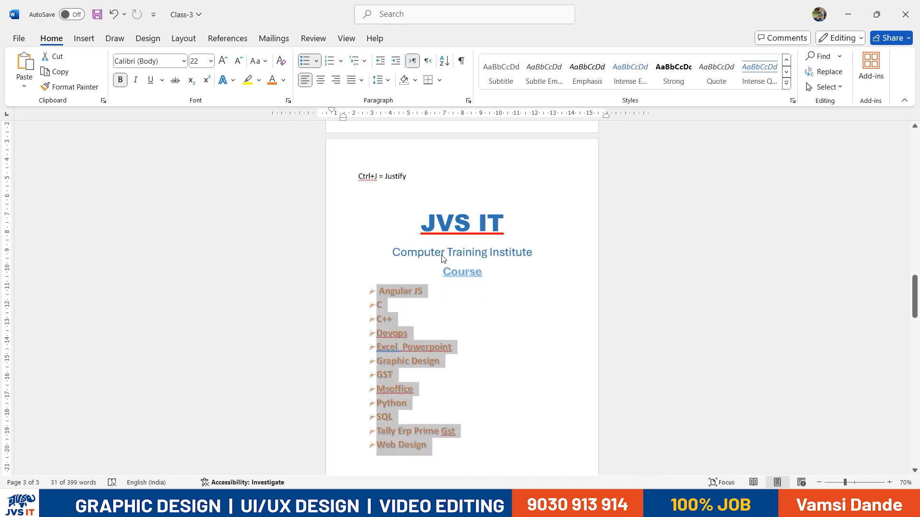
{"action": "key", "text": "ctrl+a"}
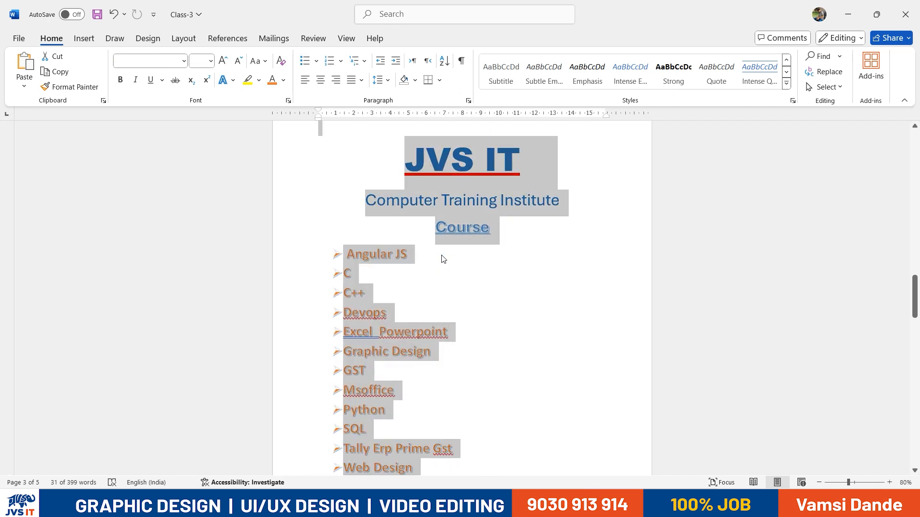
{"action": "left_click_drag", "start_coordinate": [914, 292], "coordinate": [878, 456]}
{"action": "left_click", "coordinate": [471, 393]}
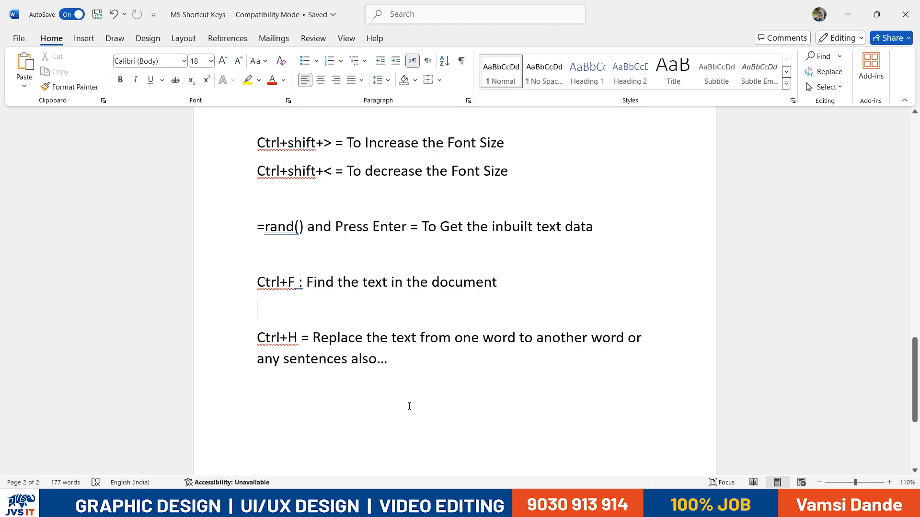
Add the note 'Ctrl+A= Select All the content in the document (shapes, images, text etc...)'
{"action": "left_click", "coordinate": [405, 359]}
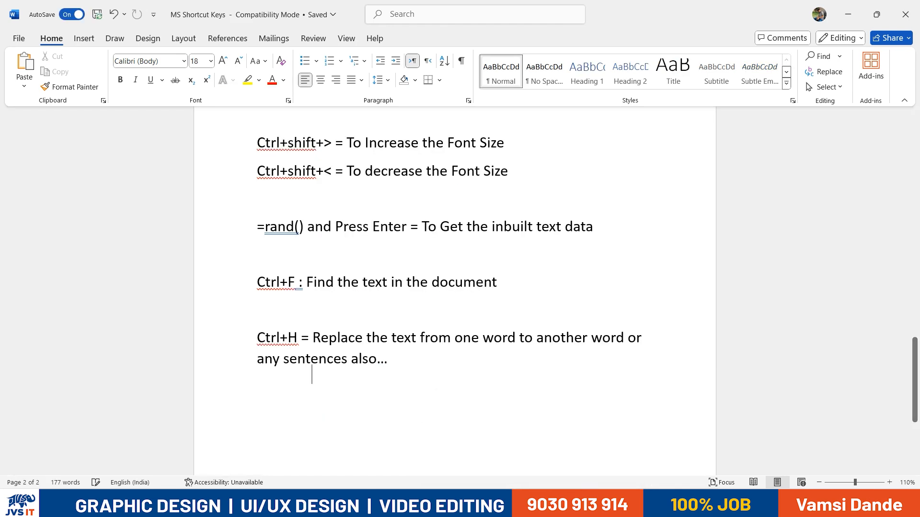
{"action": "key", "text": "Return"}
{"action": "key", "text": "Return"}
{"action": "key", "text": "Return"}
{"action": "key", "text": "BackSpace"}
{"action": "type", "text": "C"}
{"action": "key", "text": "BackSpace"}
{"action": "type", "text": "Ctrl+A= Select All"}
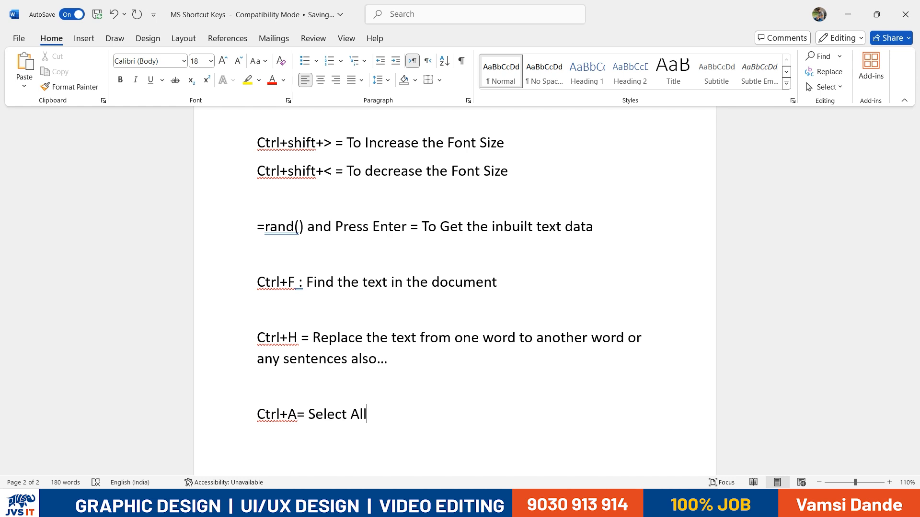
{"action": "type", "text": "the content in the document (shapes, images, text etc...)"}
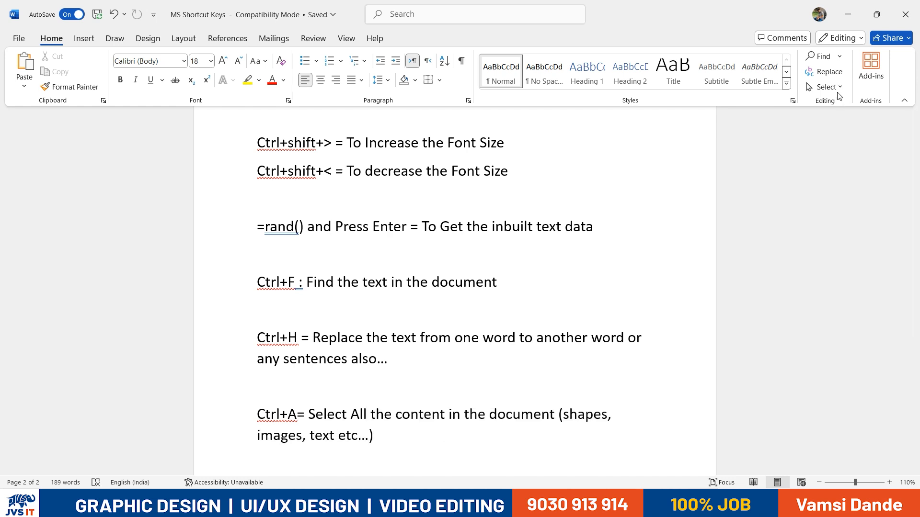
Try the Select options: Similar Formatting, Select All, Select Objects, and the Selection Pane
{"action": "left_click", "coordinate": [824, 86]}
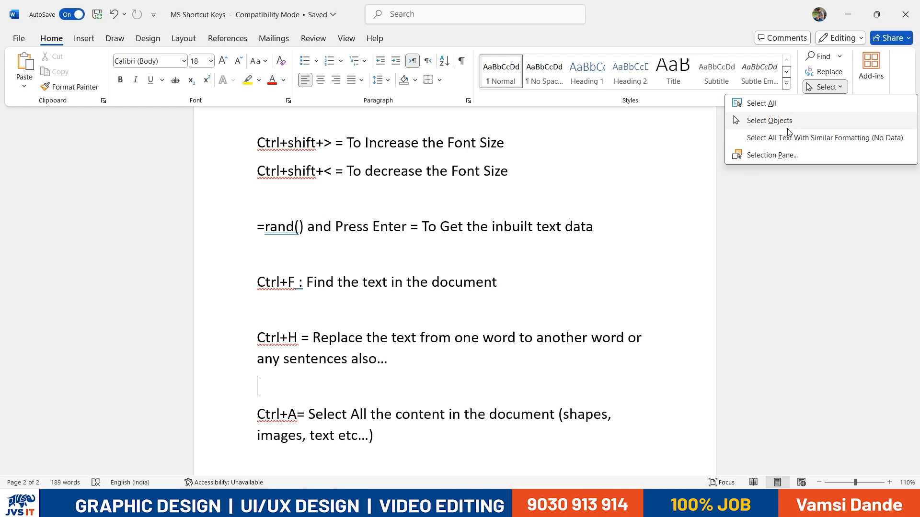
{"action": "left_click", "coordinate": [767, 137]}
{"action": "scroll", "coordinate": [442, 254], "scroll_direction": "up", "scroll_amount": 1}
{"action": "scroll", "coordinate": [441, 254], "scroll_direction": "up", "scroll_amount": 9}
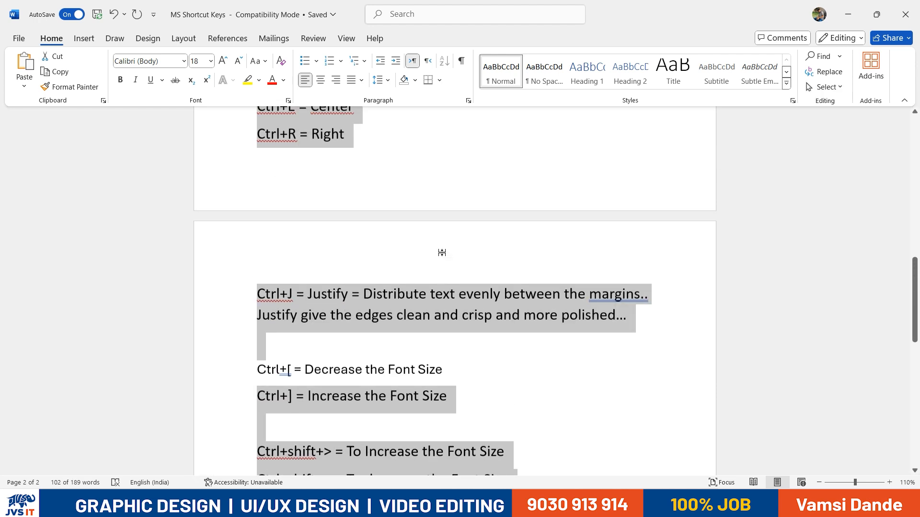
{"action": "left_click", "coordinate": [824, 87]}
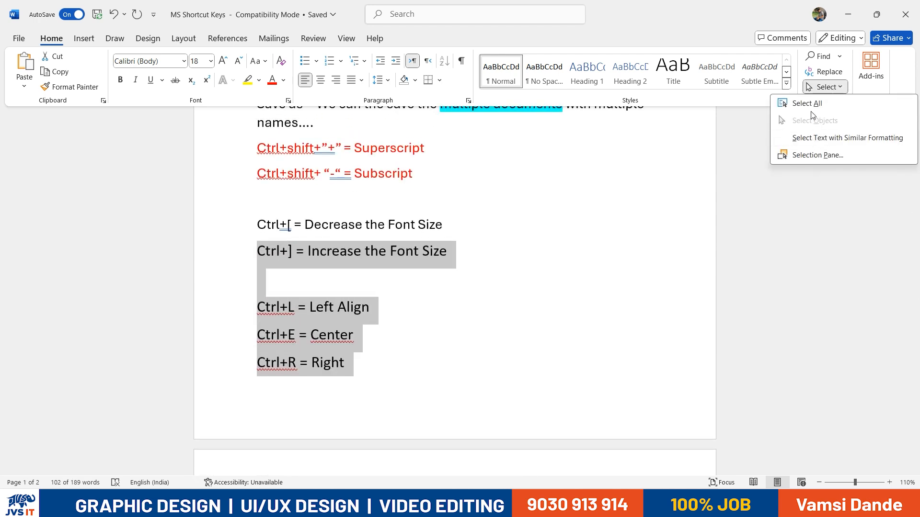
{"action": "left_click", "coordinate": [806, 103]}
{"action": "left_click", "coordinate": [823, 86]}
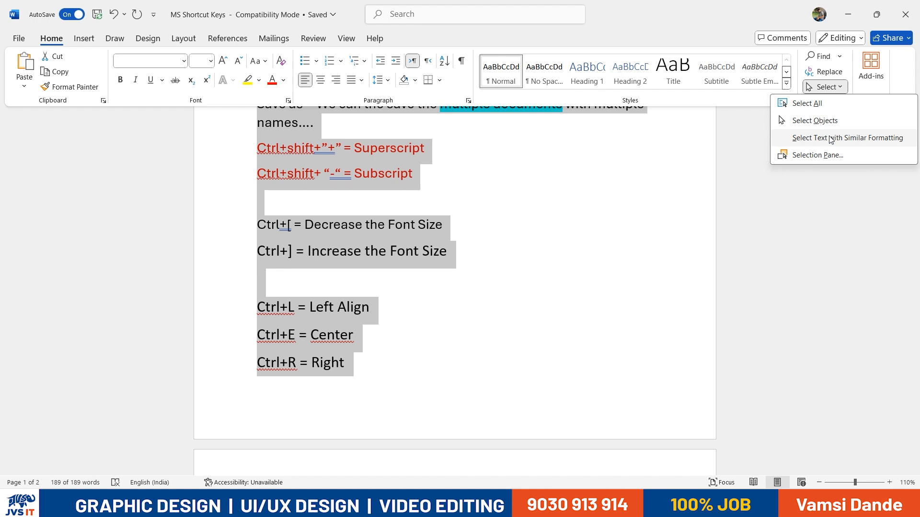
{"action": "left_click", "coordinate": [823, 124]}
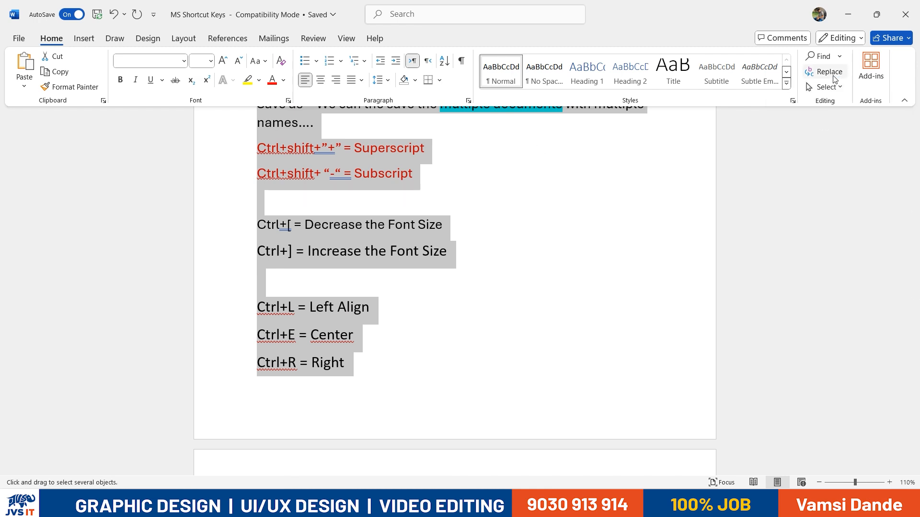
{"action": "left_click", "coordinate": [824, 86]}
{"action": "left_click", "coordinate": [829, 139]}
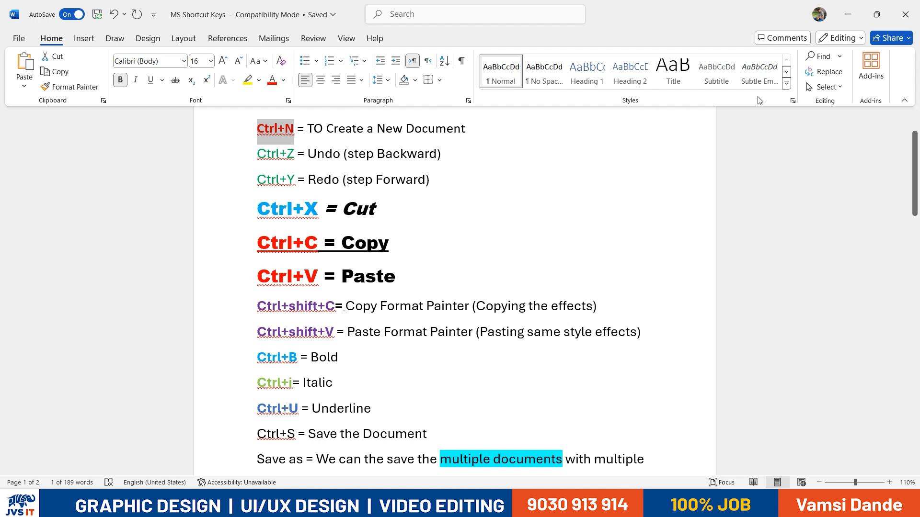
{"action": "left_click", "coordinate": [826, 87]}
{"action": "left_click", "coordinate": [820, 155]}
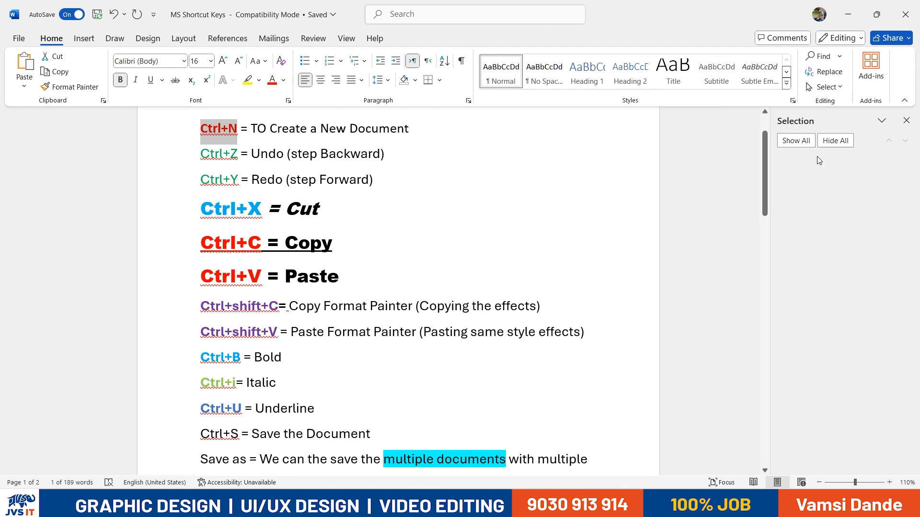
{"action": "left_click", "coordinate": [906, 120]}
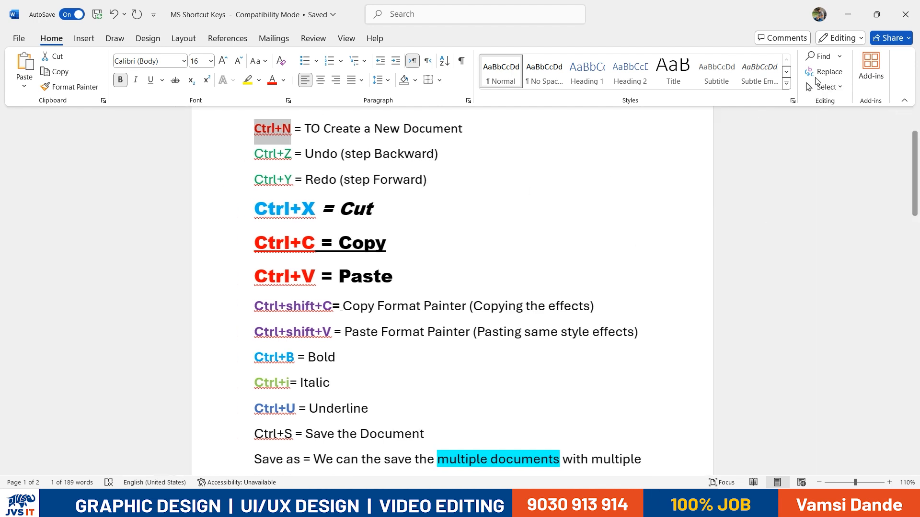
{"action": "left_click", "coordinate": [818, 86]}
{"action": "left_click", "coordinate": [814, 137]}
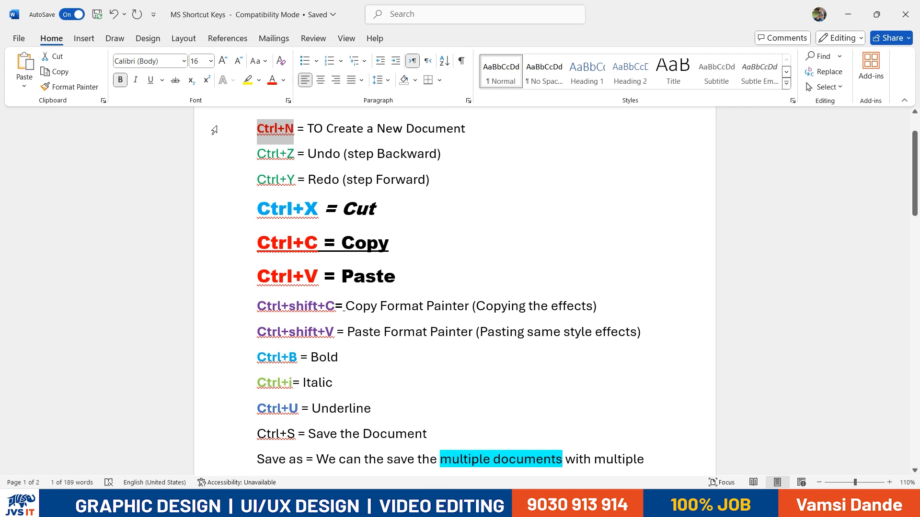
Clear the selection and select lines in the shortcut list
{"action": "left_click", "coordinate": [531, 221]}
{"action": "scroll", "coordinate": [551, 268], "scroll_direction": "down", "scroll_amount": 15}
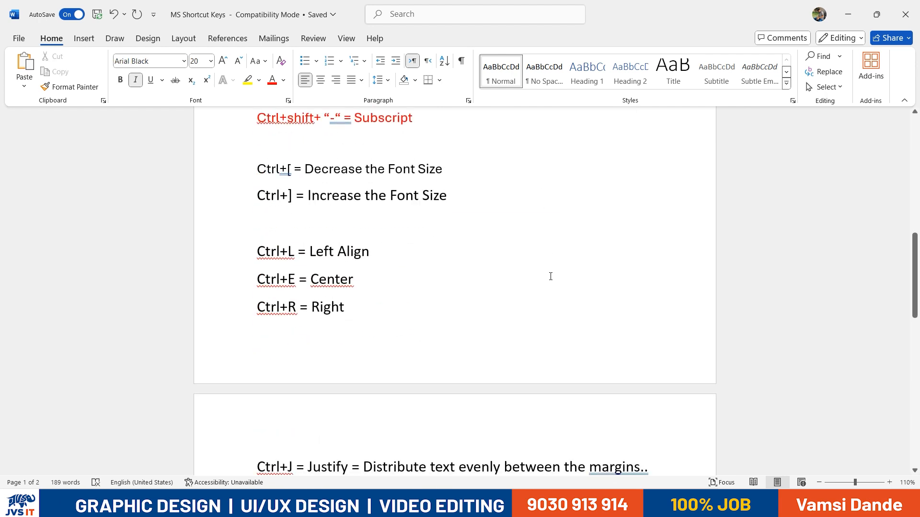
{"action": "scroll", "coordinate": [534, 277], "scroll_direction": "down", "scroll_amount": 3}
{"action": "scroll", "coordinate": [533, 277], "scroll_direction": "up", "scroll_amount": 3}
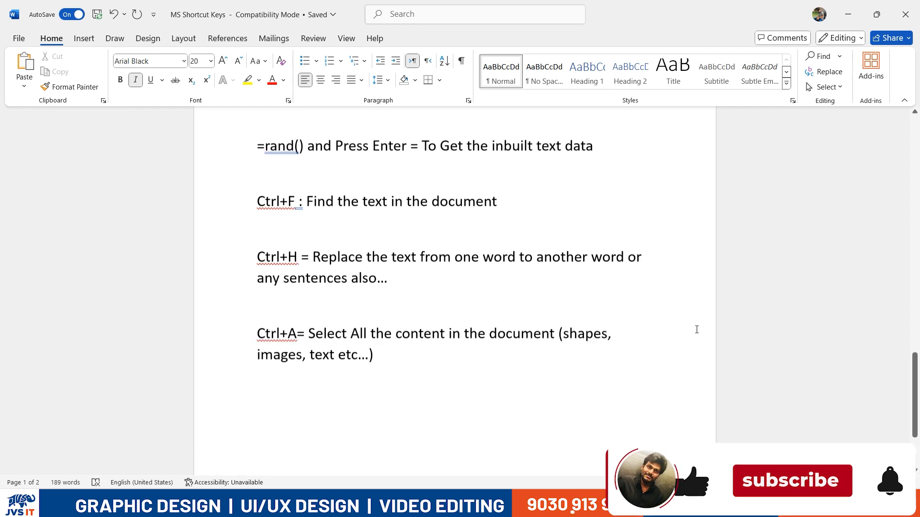
{"action": "left_click_drag", "start_coordinate": [916, 386], "coordinate": [918, 148]}
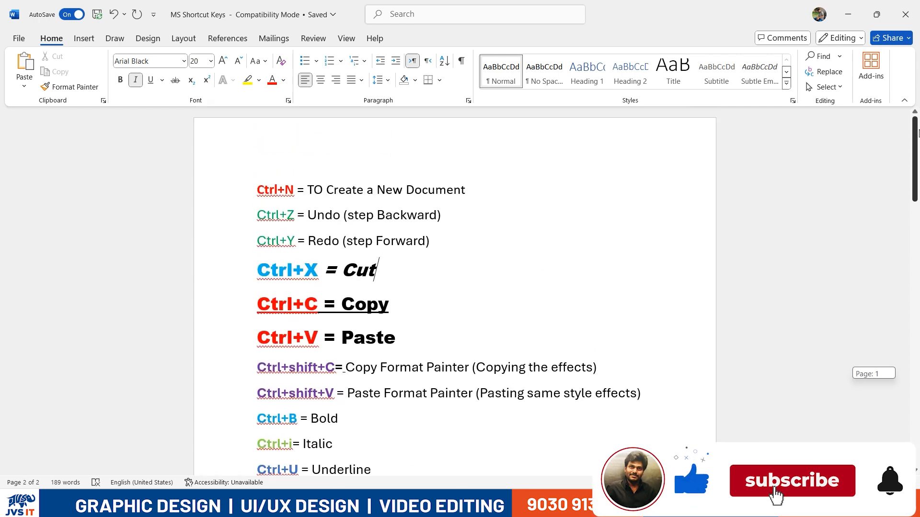
{"action": "scroll", "coordinate": [301, 217], "scroll_direction": "down", "scroll_amount": 3}
{"action": "scroll", "coordinate": [301, 217], "scroll_direction": "up", "scroll_amount": 3}
{"action": "left_click_drag", "start_coordinate": [256, 158], "coordinate": [396, 416]}
{"action": "scroll", "coordinate": [395, 416], "scroll_direction": "down", "scroll_amount": 4}
{"action": "scroll", "coordinate": [384, 388], "scroll_direction": "up", "scroll_amount": 5}
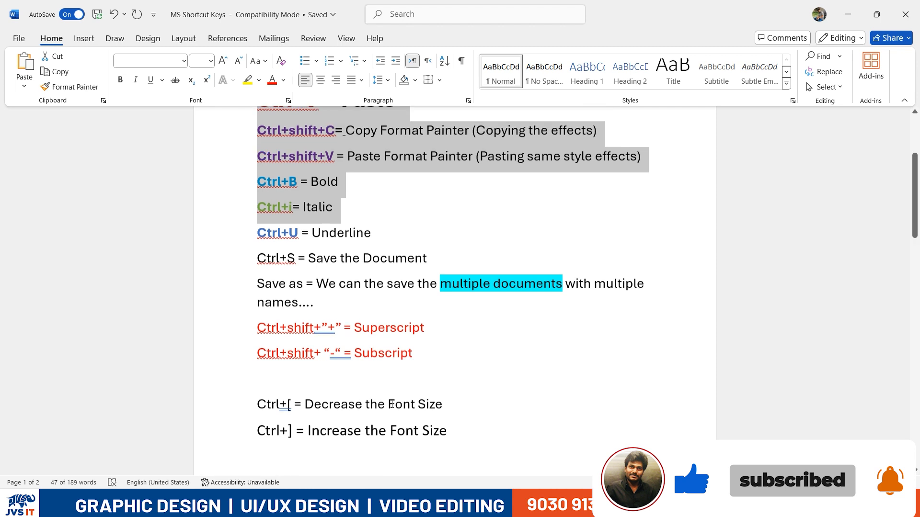
{"action": "scroll", "coordinate": [384, 388], "scroll_direction": "up", "scroll_amount": 1}
{"action": "left_click", "coordinate": [374, 430]}
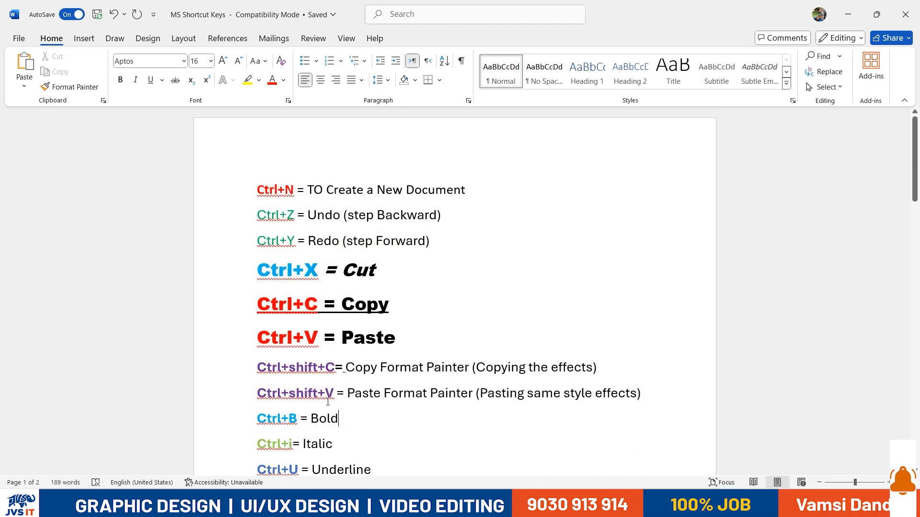
{"action": "left_click_drag", "start_coordinate": [305, 338], "coordinate": [360, 436]}
{"action": "scroll", "coordinate": [362, 420], "scroll_direction": "down", "scroll_amount": 3}
Copy the shortcut lines from Ctrl+N to Ctrl+S into a new blank document
{"action": "left_click_drag", "start_coordinate": [432, 432], "coordinate": [265, 127]}
{"action": "key", "text": "ctrl+c"}
{"action": "key", "text": "ctrl+n"}
{"action": "key", "text": "ctrl+v"}
Give the pasted shortcut lines All Borders, then change them to No Border
{"action": "scroll", "coordinate": [406, 303], "scroll_direction": "down", "scroll_amount": 1}
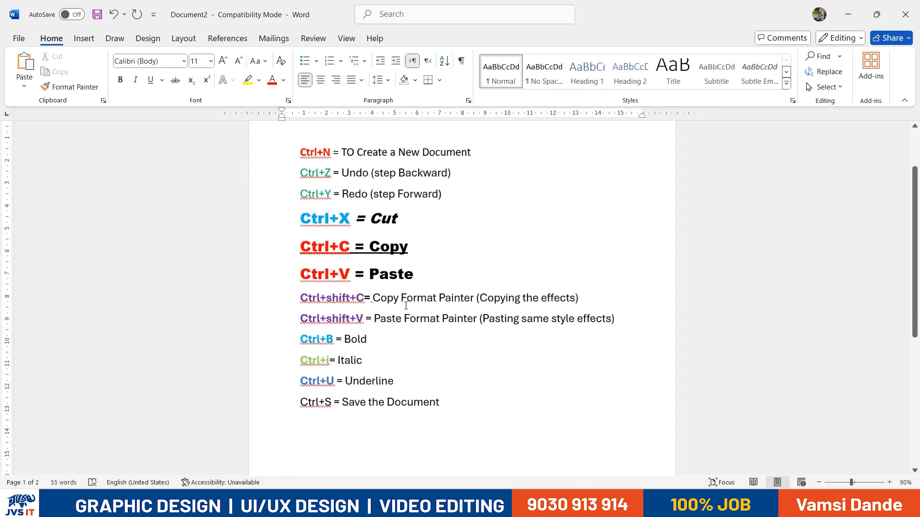
{"action": "left_click_drag", "start_coordinate": [308, 141], "coordinate": [769, 416]}
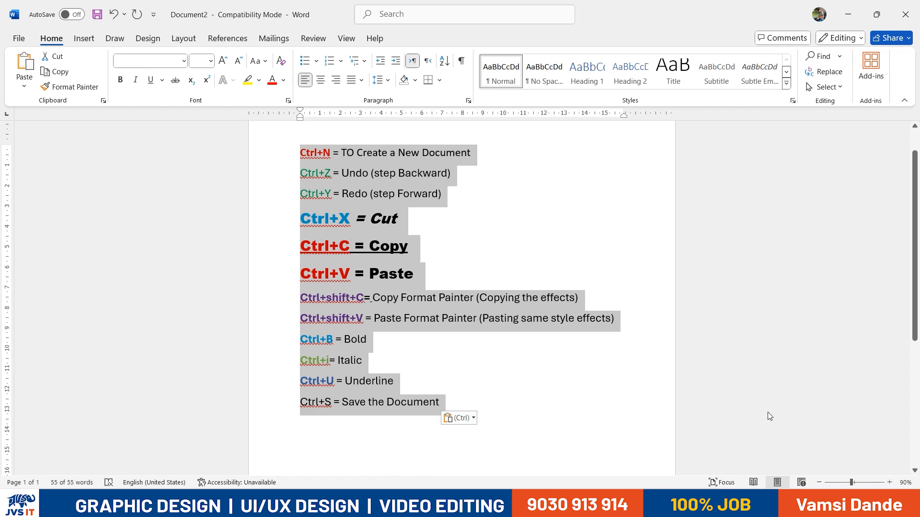
{"action": "left_click", "coordinate": [439, 80]}
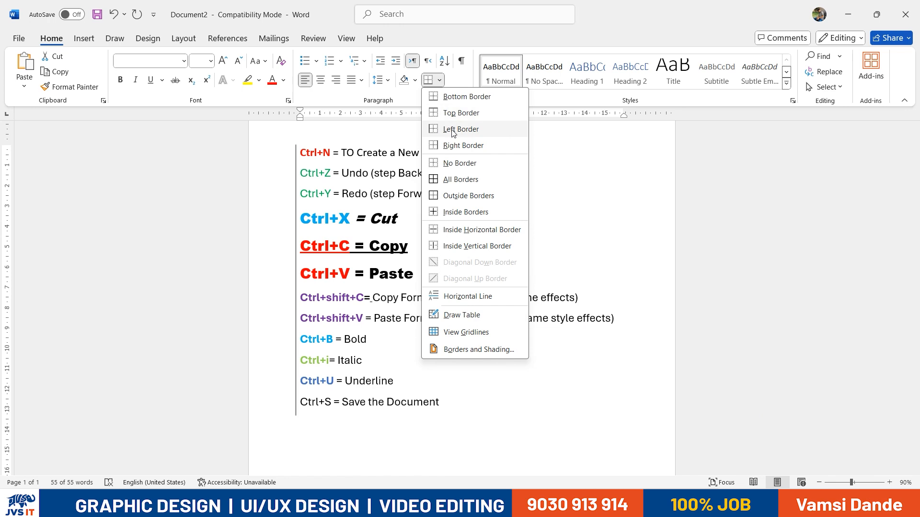
{"action": "left_click", "coordinate": [455, 183]}
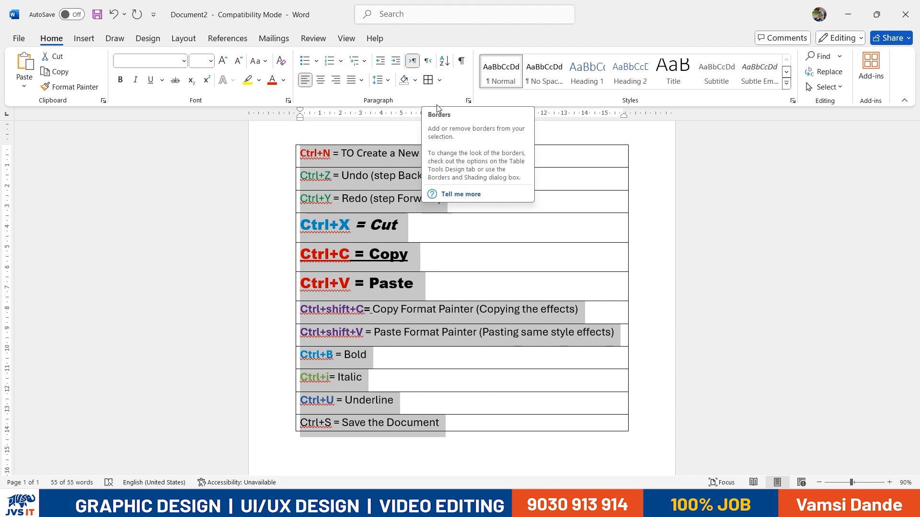
{"action": "left_click", "coordinate": [440, 81]}
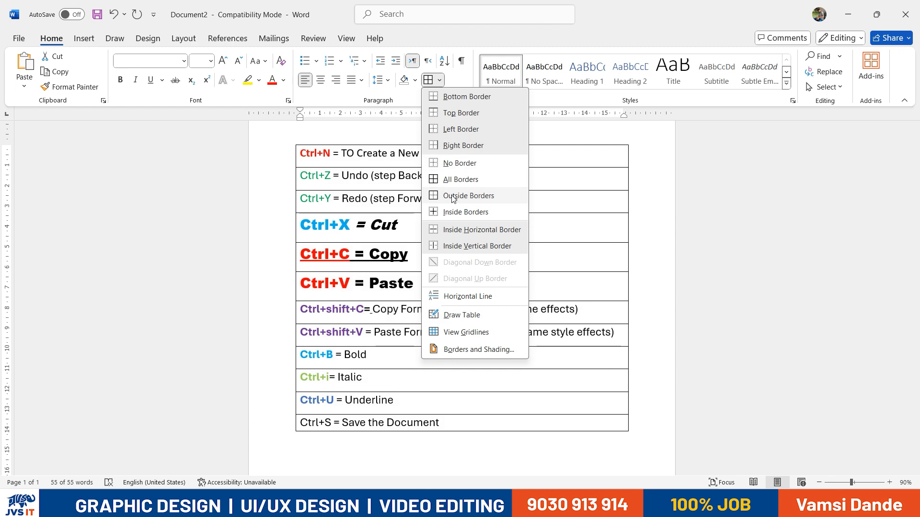
{"action": "left_click", "coordinate": [454, 164]}
Draw a table around the shortcut list with Draw Table, adding row lines between shortcut groups
{"action": "left_click", "coordinate": [439, 81]}
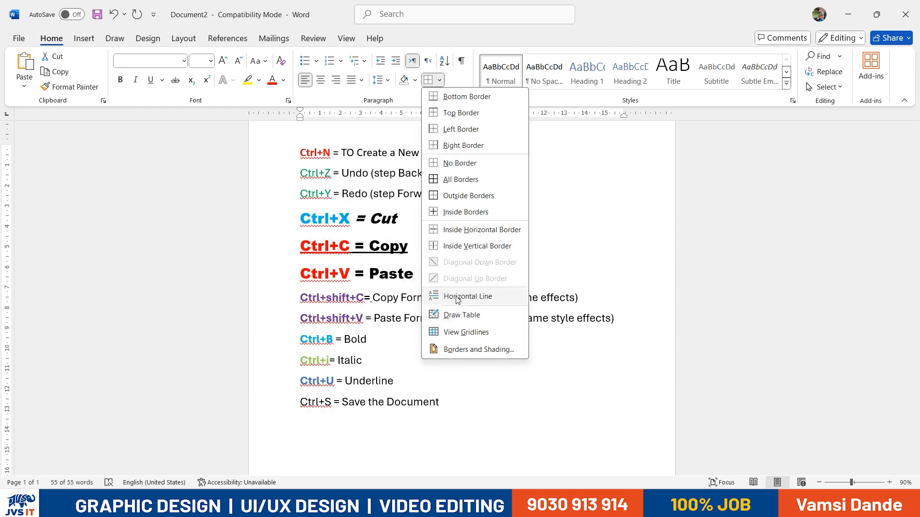
{"action": "left_click", "coordinate": [459, 313]}
{"action": "mouse_move", "coordinate": [292, 144]}
{"action": "left_mouse_down"}
{"action": "mouse_move", "coordinate": [300, 258]}
{"action": "mouse_move", "coordinate": [467, 364]}
{"action": "mouse_move", "coordinate": [615, 411]}
{"action": "mouse_move", "coordinate": [621, 422]}
{"action": "left_mouse_up"}
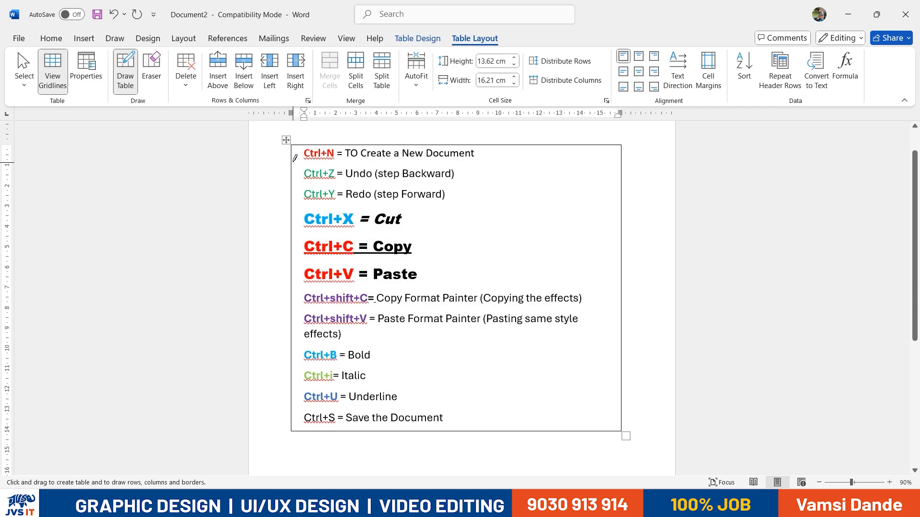
{"action": "mouse_move", "coordinate": [295, 159]}
{"action": "left_mouse_down"}
{"action": "mouse_move", "coordinate": [570, 146]}
{"action": "mouse_move", "coordinate": [642, 162]}
{"action": "left_mouse_up"}
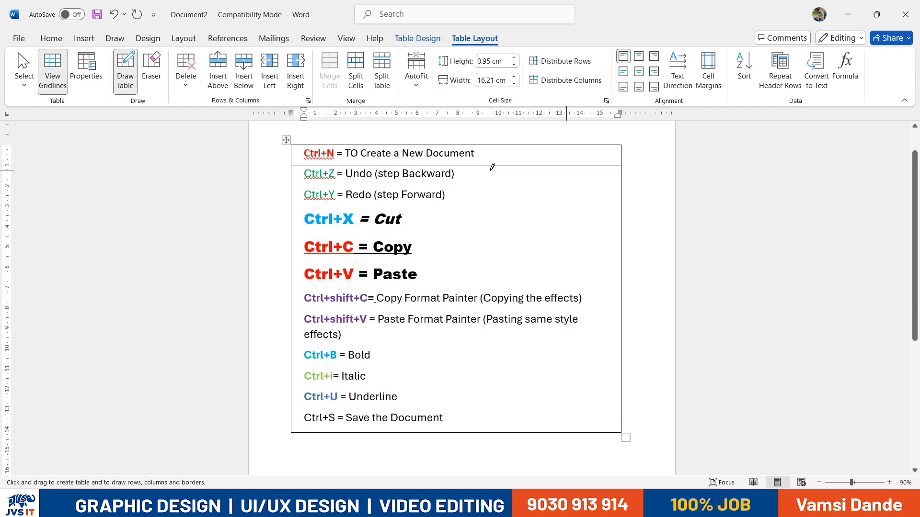
{"action": "left_click_drag", "start_coordinate": [294, 183], "coordinate": [621, 182]}
{"action": "left_click_drag", "start_coordinate": [293, 309], "coordinate": [613, 309]}
{"action": "scroll", "coordinate": [370, 210], "scroll_direction": "up", "scroll_amount": 1}
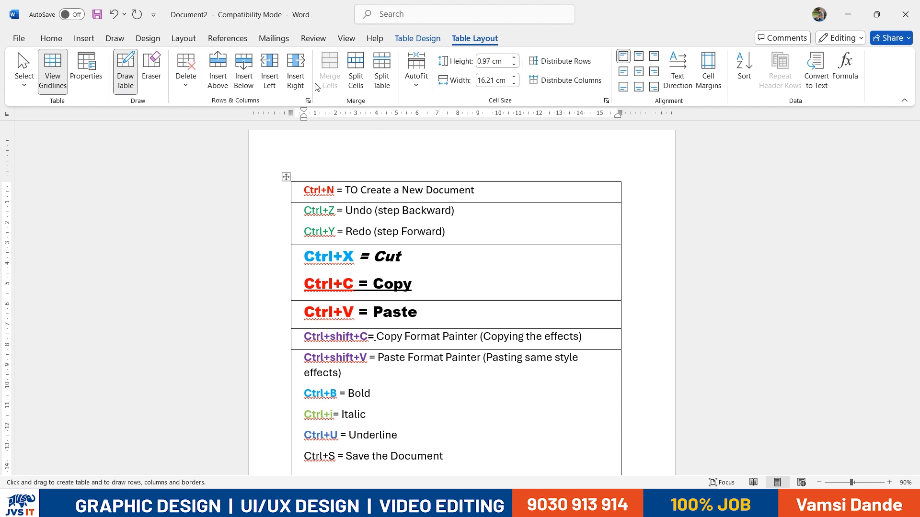
Try Delete Cells on the table, cancel it, and return to the Home commands
{"action": "left_click", "coordinate": [128, 90]}
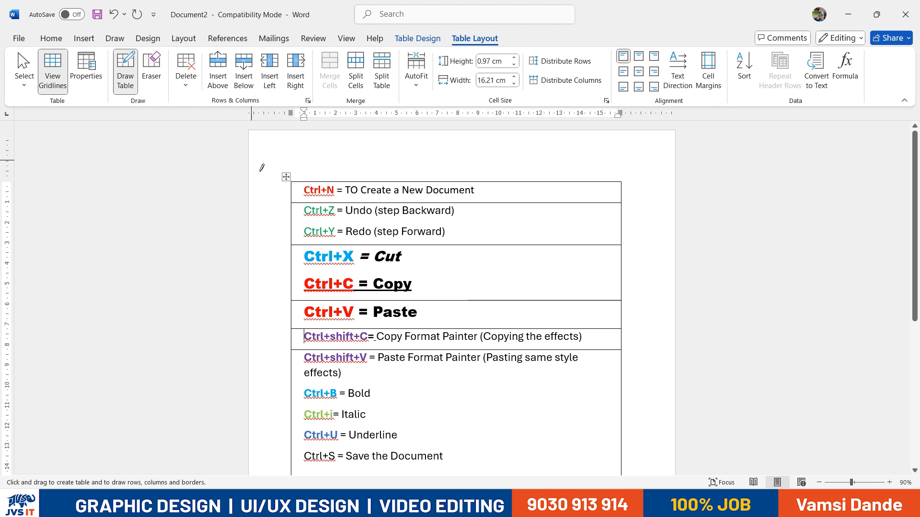
{"action": "left_click", "coordinate": [186, 74]}
{"action": "left_click", "coordinate": [215, 104]}
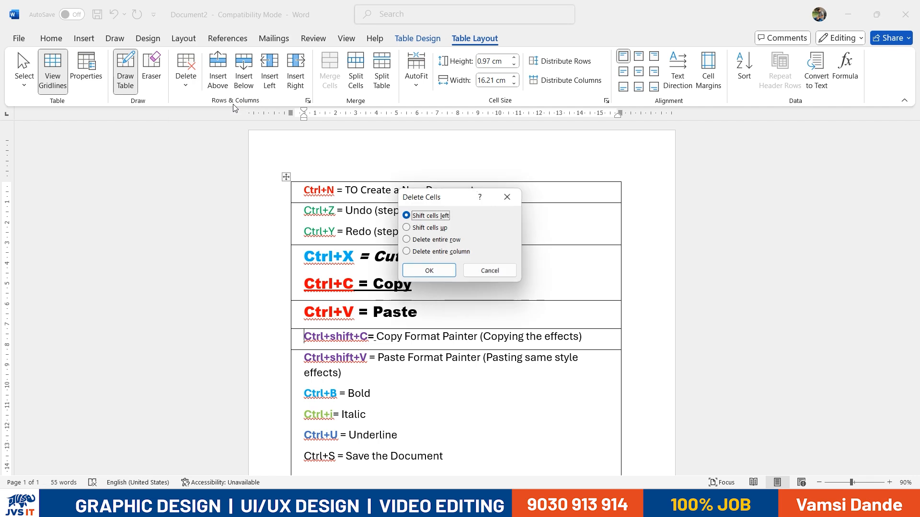
{"action": "left_click", "coordinate": [490, 271]}
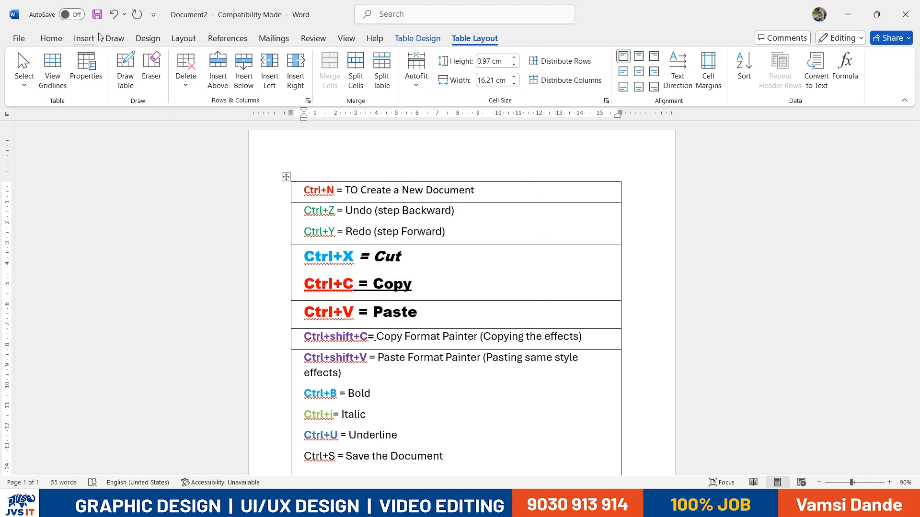
{"action": "left_click", "coordinate": [57, 38]}
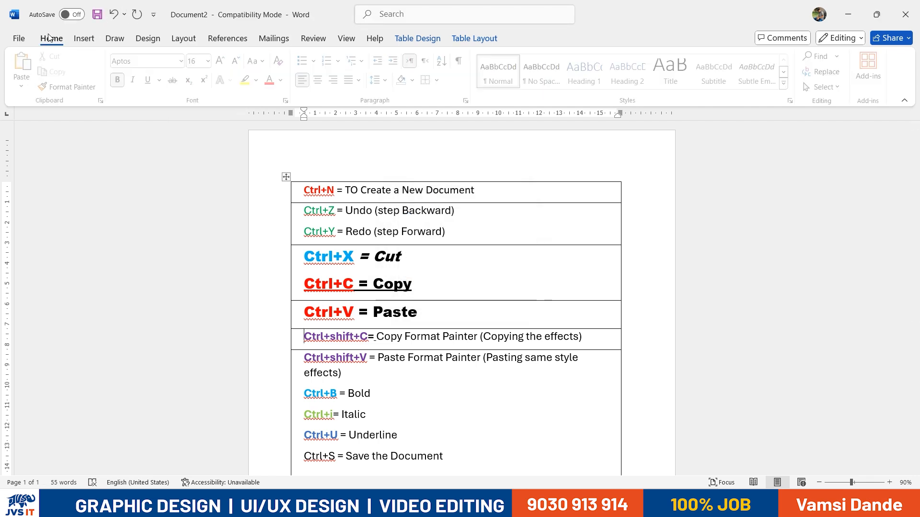
Apply All Borders to the table, select it, and add then undo bullets
{"action": "left_click", "coordinate": [439, 81]}
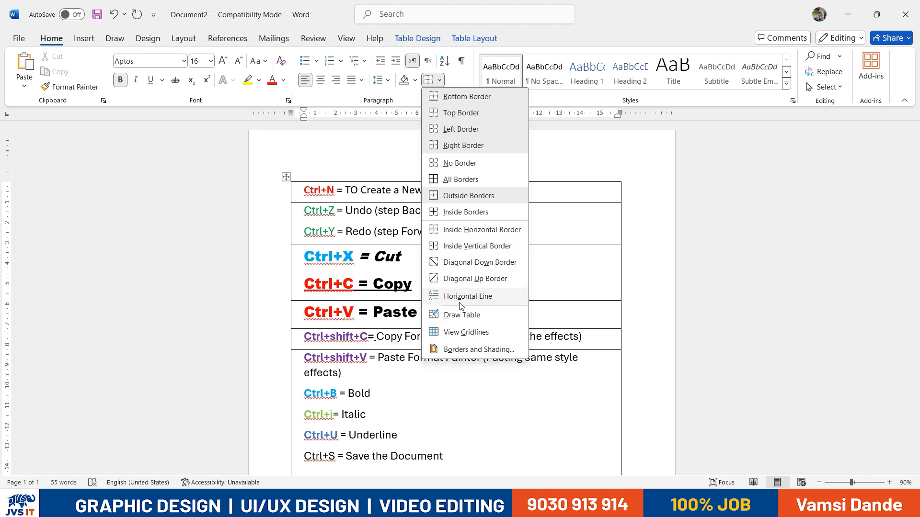
{"action": "left_click", "coordinate": [461, 180]}
{"action": "scroll", "coordinate": [291, 139], "scroll_direction": "down", "scroll_amount": 2}
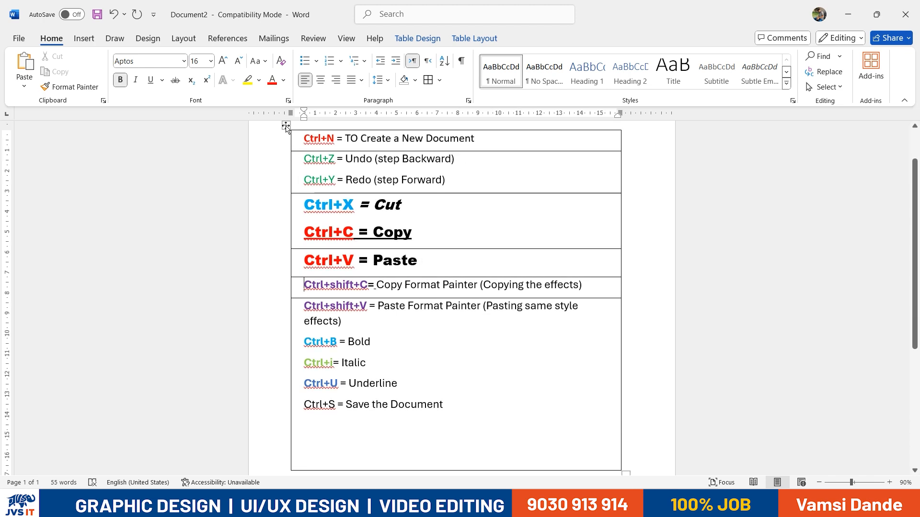
{"action": "left_click", "coordinate": [285, 126]}
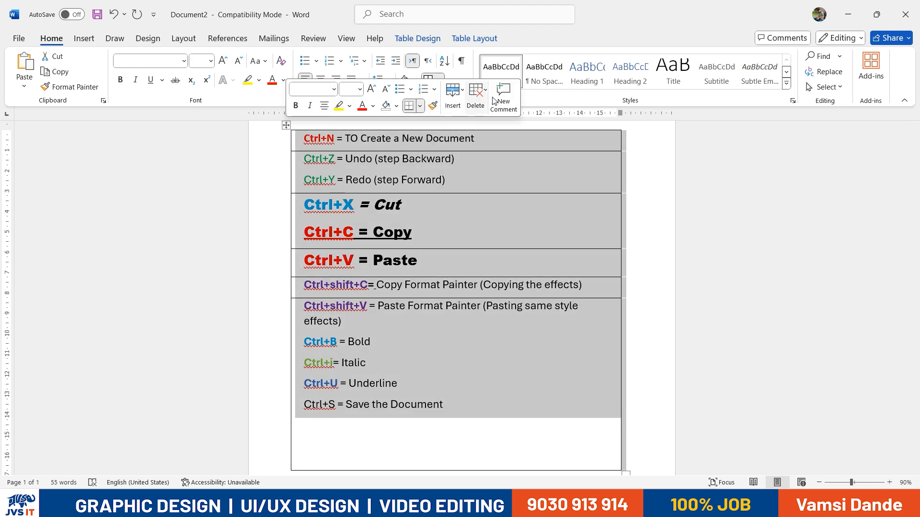
{"action": "left_click", "coordinate": [450, 106]}
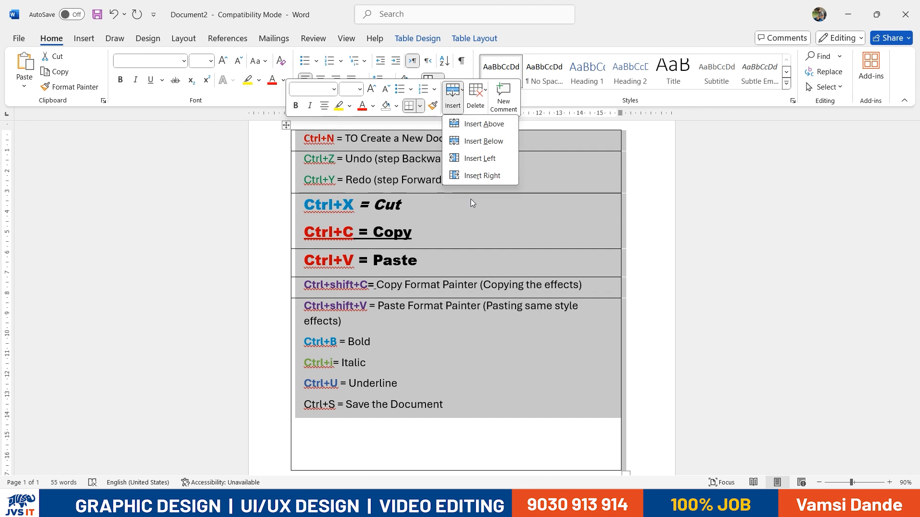
{"action": "left_click", "coordinate": [396, 98]}
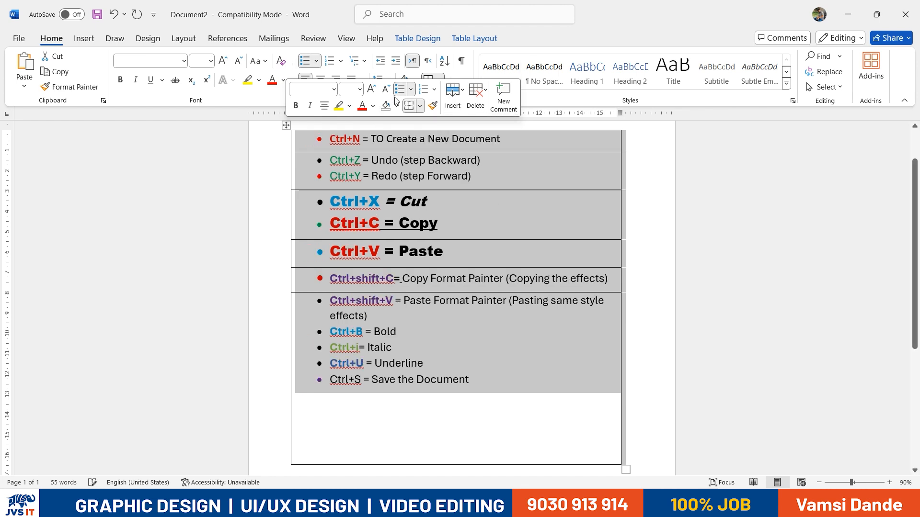
{"action": "key", "text": "ctrl+z"}
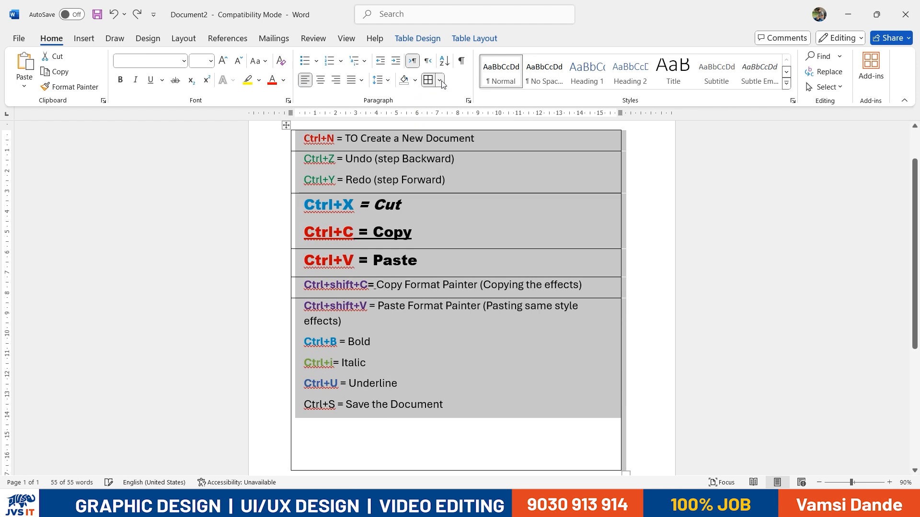
Remove all table borders, then apply All Borders to the rows from Ctrl+N to Ctrl+V
{"action": "left_click", "coordinate": [440, 80]}
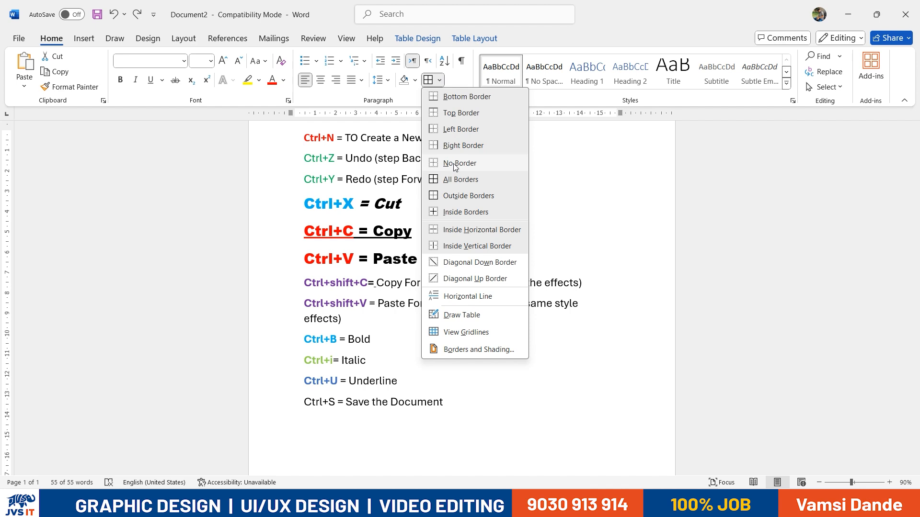
{"action": "left_click", "coordinate": [455, 167]}
{"action": "left_click", "coordinate": [407, 162]}
{"action": "left_click_drag", "start_coordinate": [305, 142], "coordinate": [415, 372]}
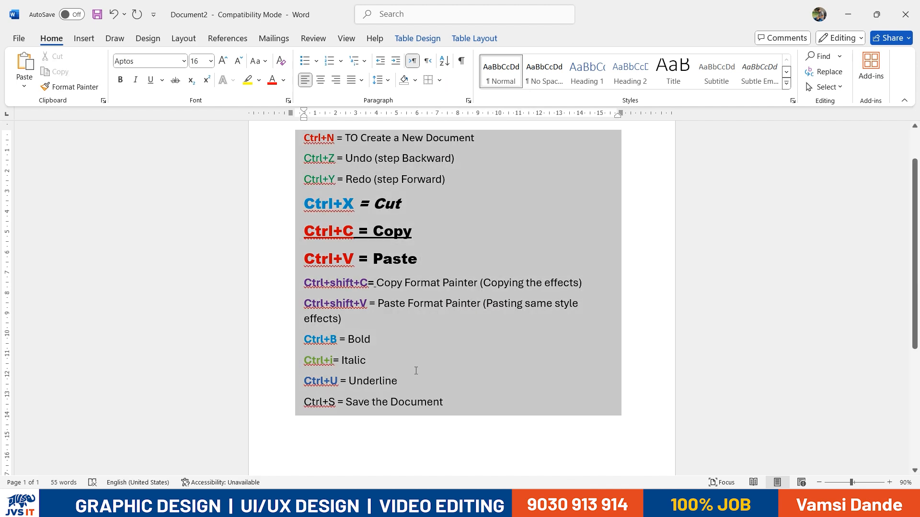
{"action": "left_click", "coordinate": [433, 83]}
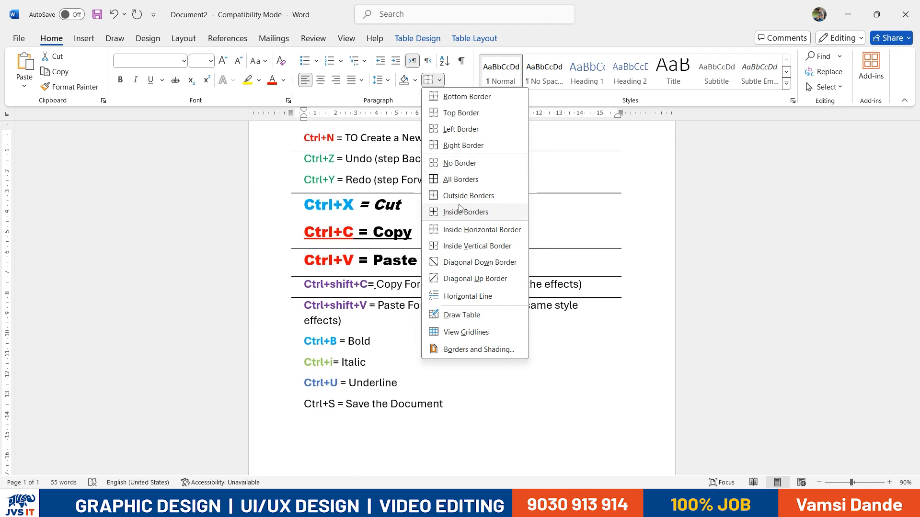
{"action": "left_click", "coordinate": [459, 179]}
Replace the table with the pasted shortcut notes and put borders around every line
{"action": "key", "text": "BackSpace"}
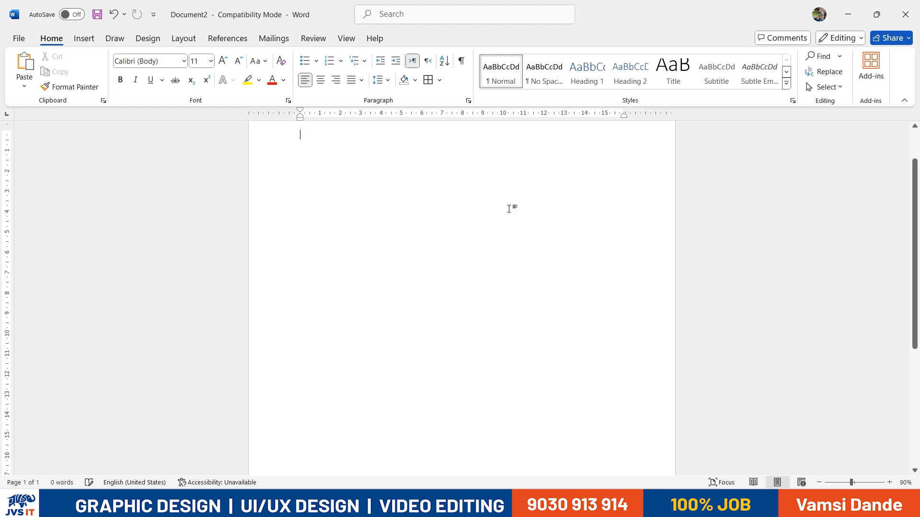
{"action": "key", "text": "ctrl+v"}
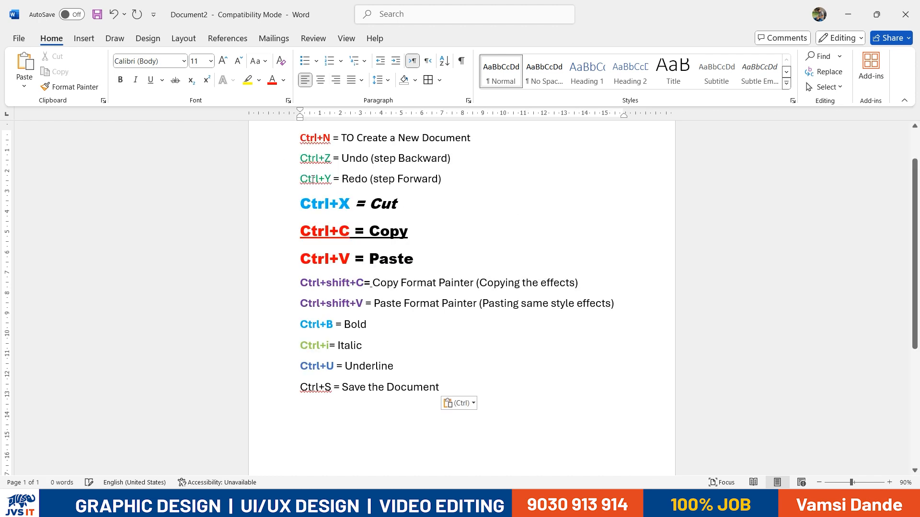
{"action": "scroll", "coordinate": [304, 187], "scroll_direction": "up", "scroll_amount": 1}
{"action": "key", "text": "ctrl+a"}
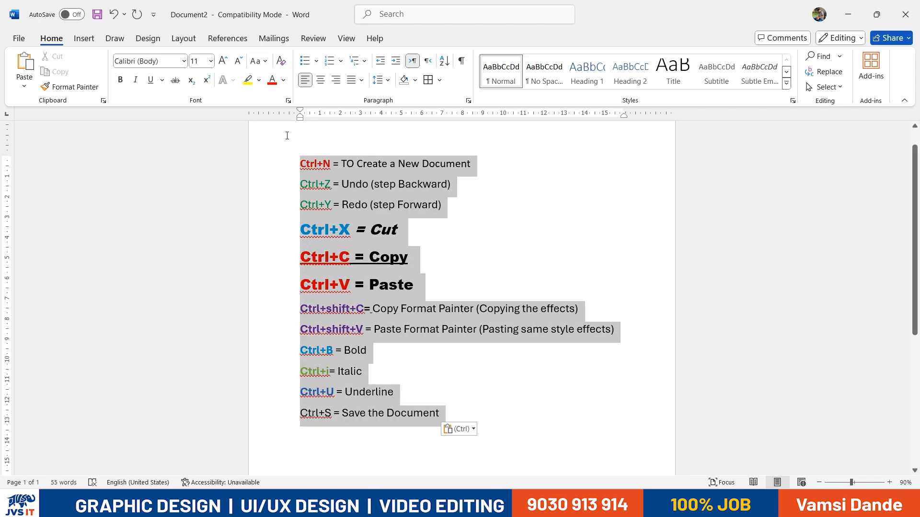
{"action": "left_click", "coordinate": [439, 80]}
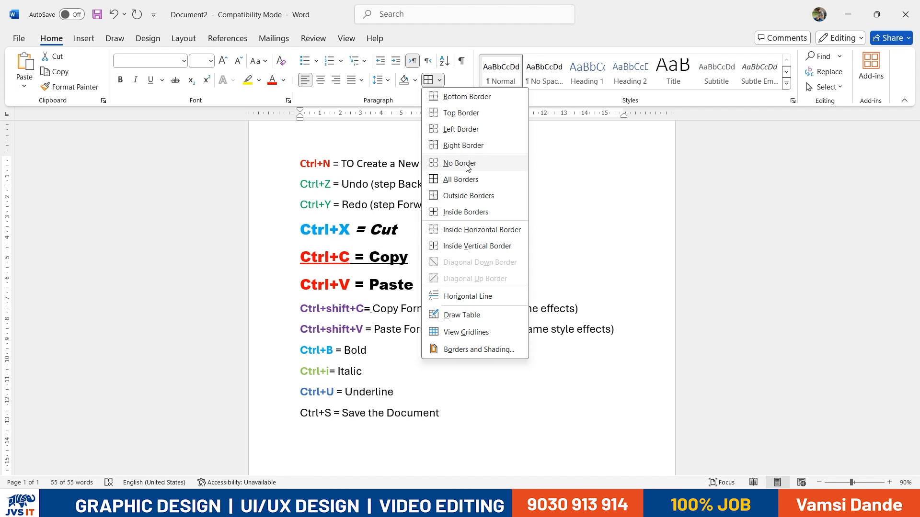
{"action": "left_click", "coordinate": [465, 179]}
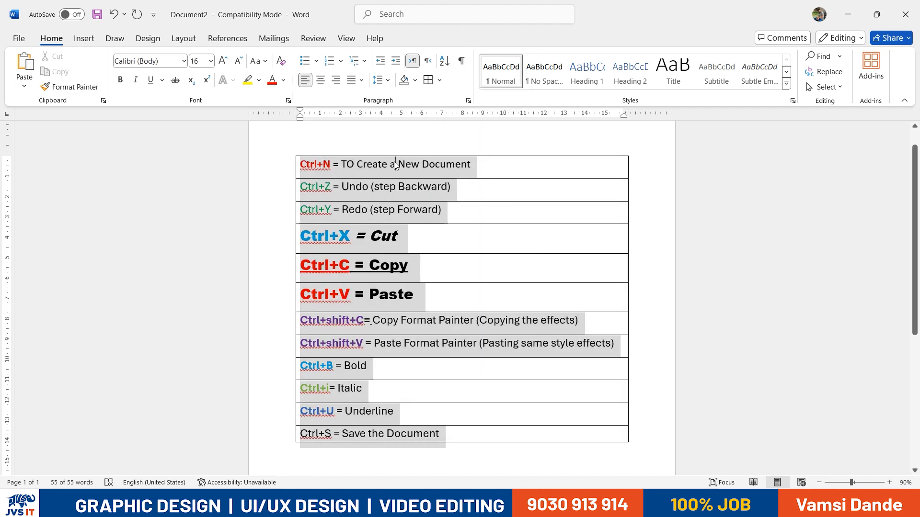
Shade the first row yellow, the second row red and the Ctrl+Y row peach
{"action": "triple_click", "coordinate": [417, 164]}
{"action": "left_click", "coordinate": [415, 80]}
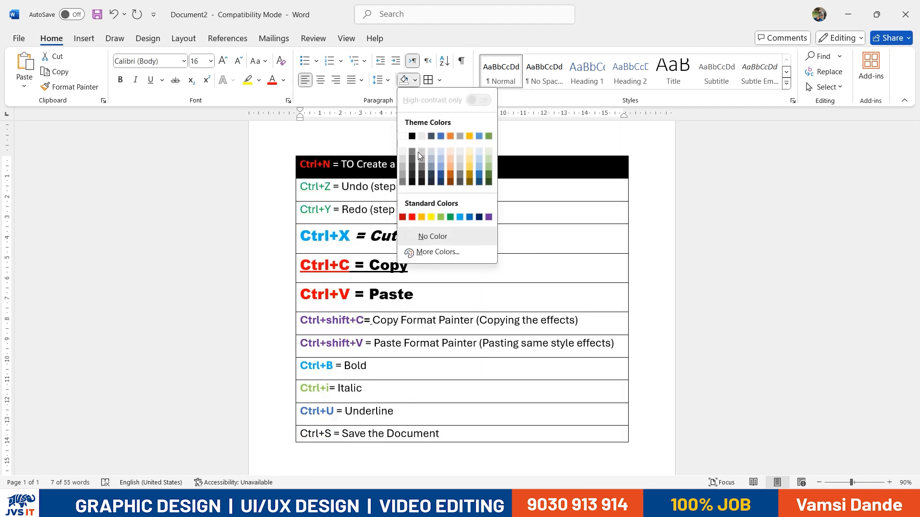
{"action": "left_click", "coordinate": [431, 211]}
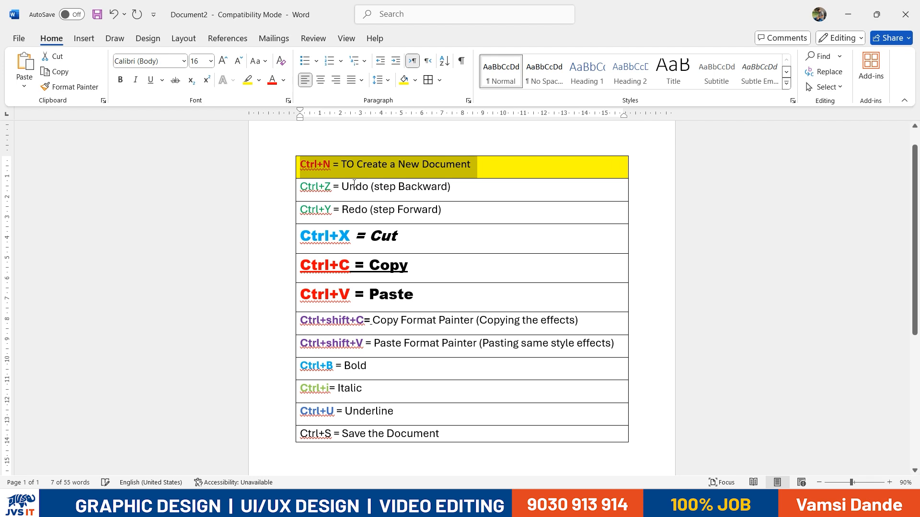
{"action": "triple_click", "coordinate": [393, 186]}
{"action": "left_click", "coordinate": [417, 80]}
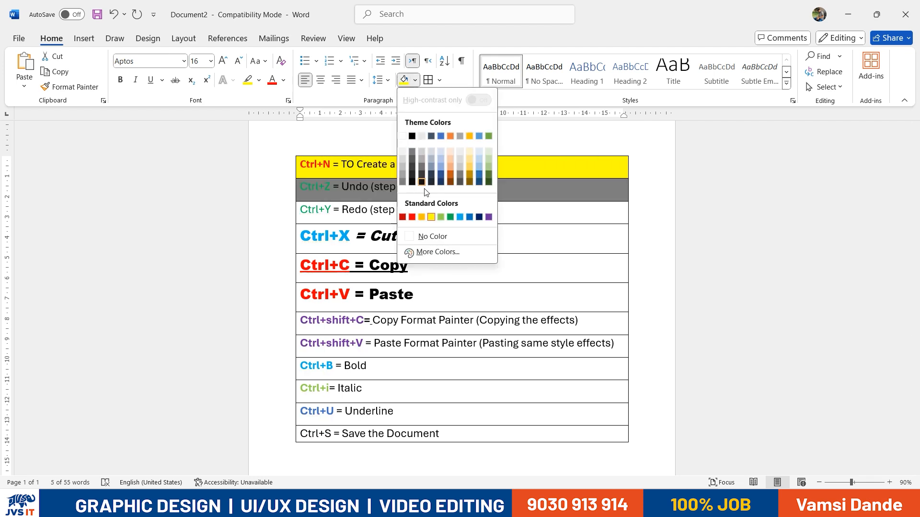
{"action": "left_click", "coordinate": [412, 217]}
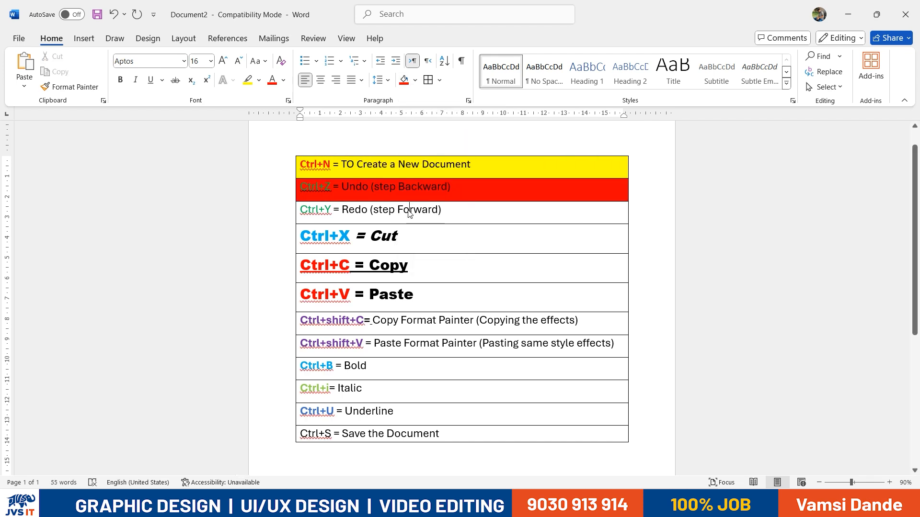
{"action": "triple_click", "coordinate": [405, 209]}
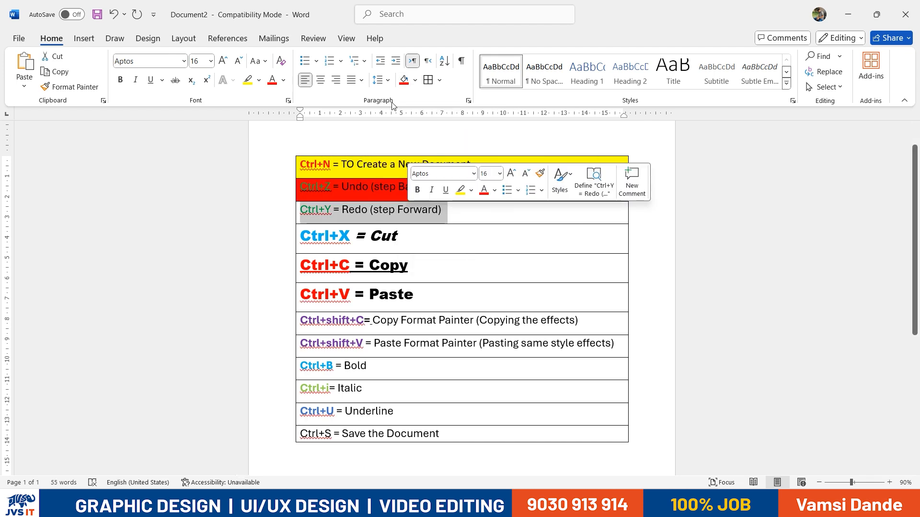
{"action": "left_click", "coordinate": [417, 83]}
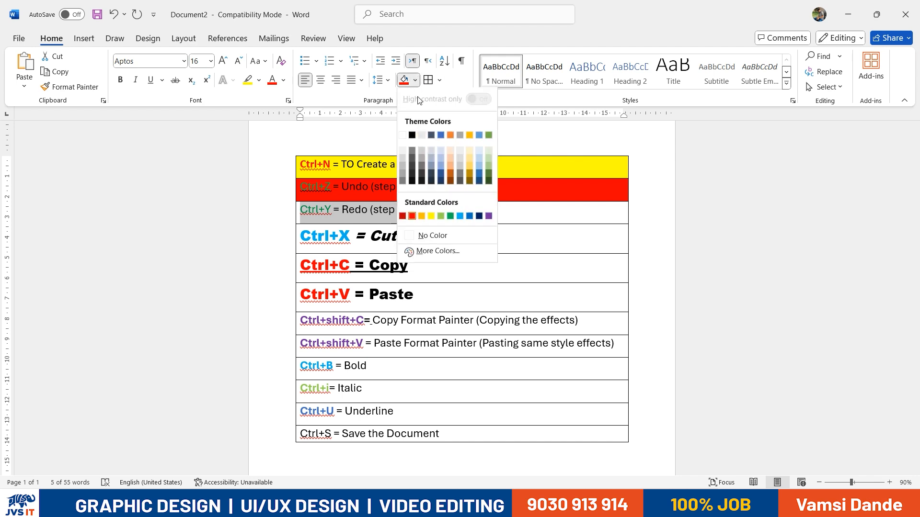
{"action": "left_click", "coordinate": [454, 152]}
Shade the Ctrl+X = Cut row light green
{"action": "triple_click", "coordinate": [407, 230]}
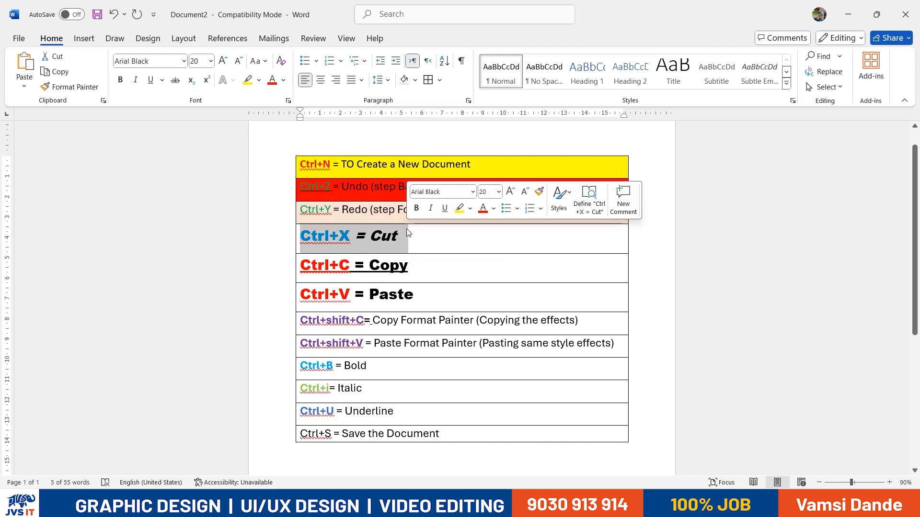
{"action": "left_click", "coordinate": [438, 80]}
{"action": "left_click", "coordinate": [406, 83]}
{"action": "left_click", "coordinate": [414, 81]}
{"action": "left_click", "coordinate": [487, 160]}
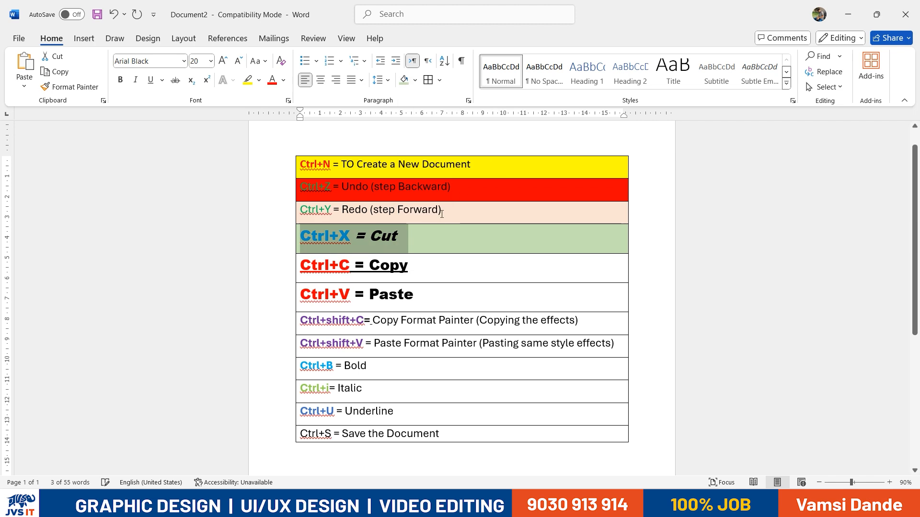
{"action": "left_click", "coordinate": [350, 265]}
Make the Ctrl+Y and Ctrl+X text white
{"action": "left_click_drag", "start_coordinate": [356, 223], "coordinate": [357, 239]}
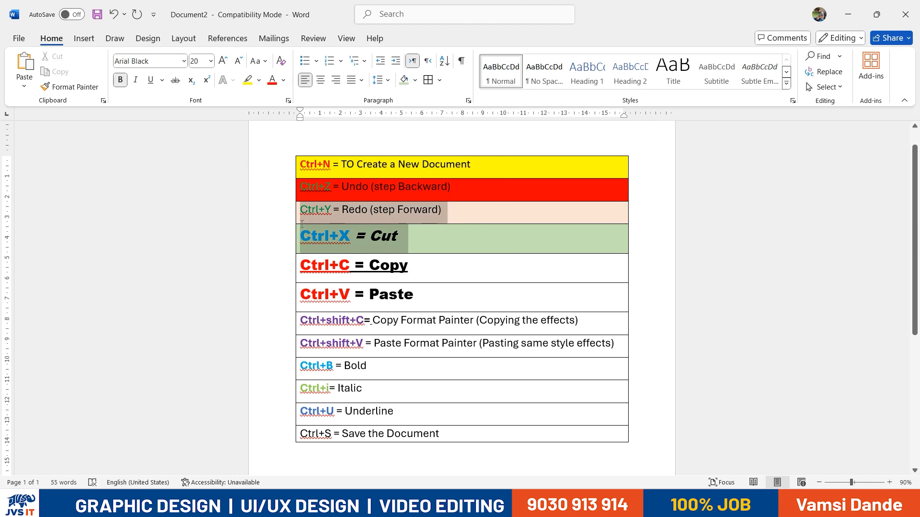
{"action": "left_click", "coordinate": [283, 80]}
{"action": "left_click", "coordinate": [275, 153]}
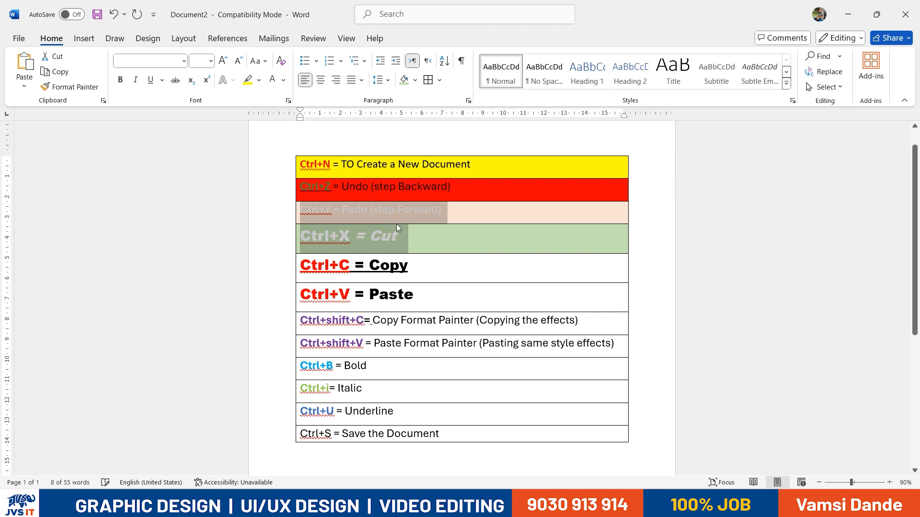
{"action": "left_click", "coordinate": [422, 242]}
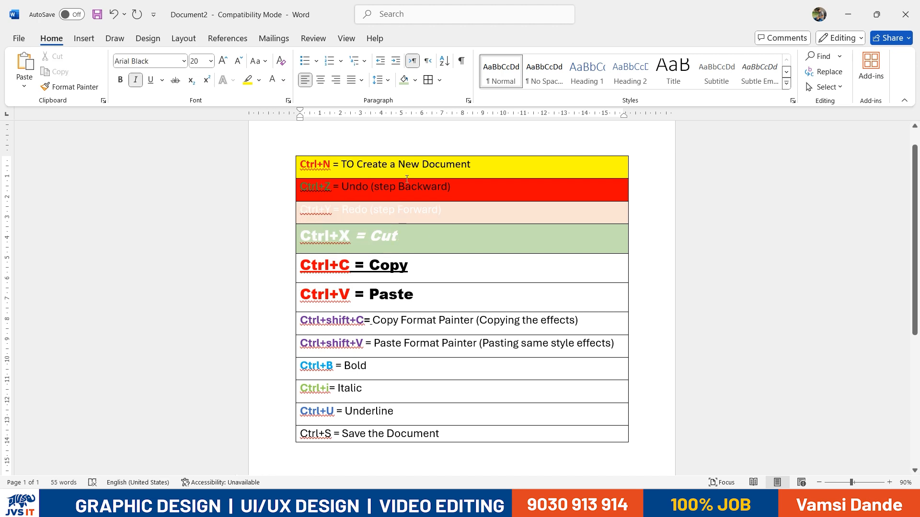
Shade the Ctrl+C and Ctrl+V rows green
{"action": "left_click_drag", "start_coordinate": [404, 292], "coordinate": [311, 258]}
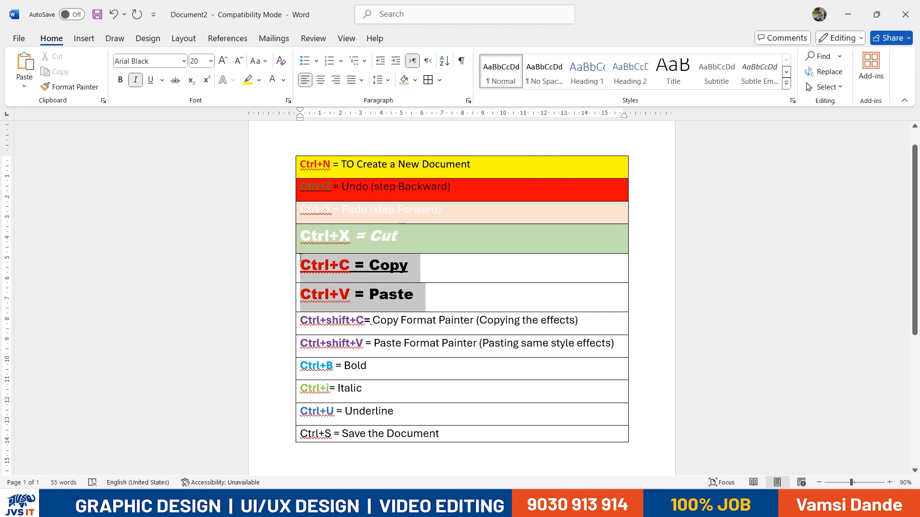
{"action": "left_click", "coordinate": [415, 80]}
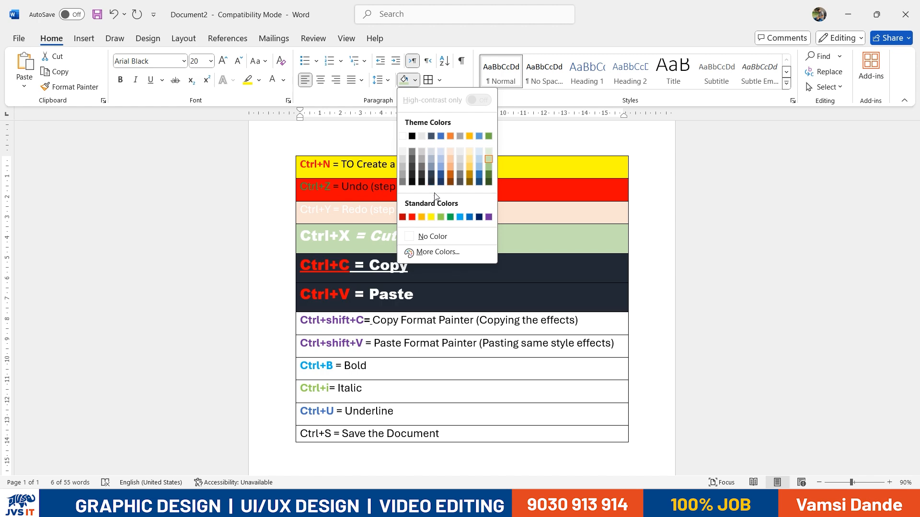
{"action": "left_click", "coordinate": [440, 218]}
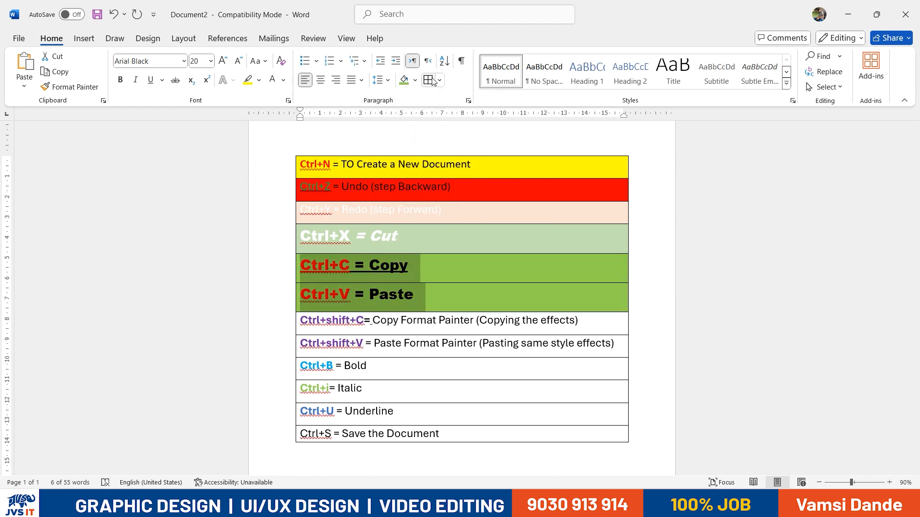
{"action": "left_click", "coordinate": [283, 80]}
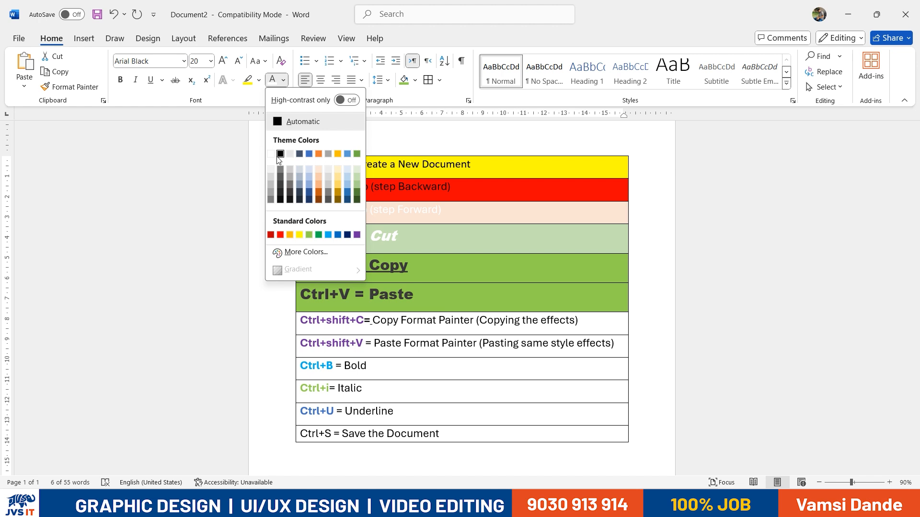
Make the Ctrl+C and Ctrl+V text white, then try a yellow highlight on the lower rows and undo it
{"action": "left_click", "coordinate": [271, 154]}
{"action": "left_click", "coordinate": [373, 344]}
{"action": "left_click_drag", "start_coordinate": [346, 328], "coordinate": [443, 435]}
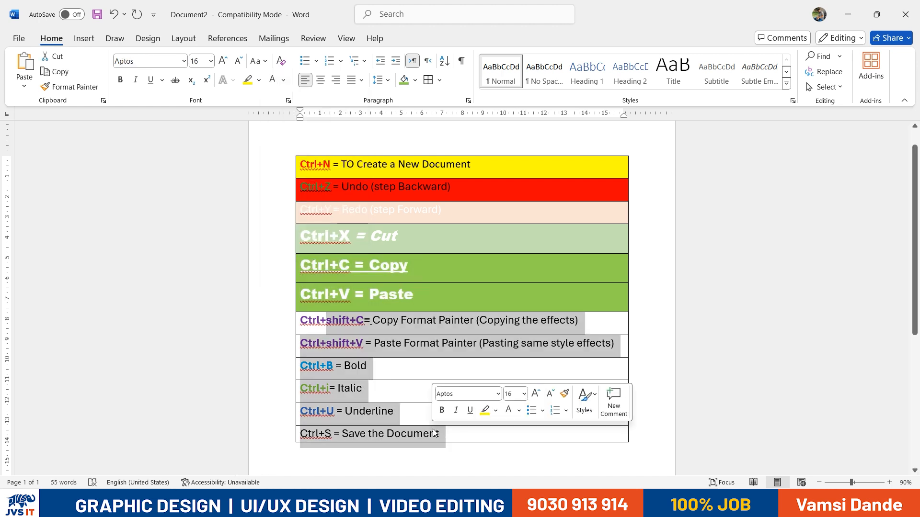
{"action": "left_click", "coordinate": [332, 329]}
{"action": "left_click_drag", "start_coordinate": [303, 317], "coordinate": [445, 431]}
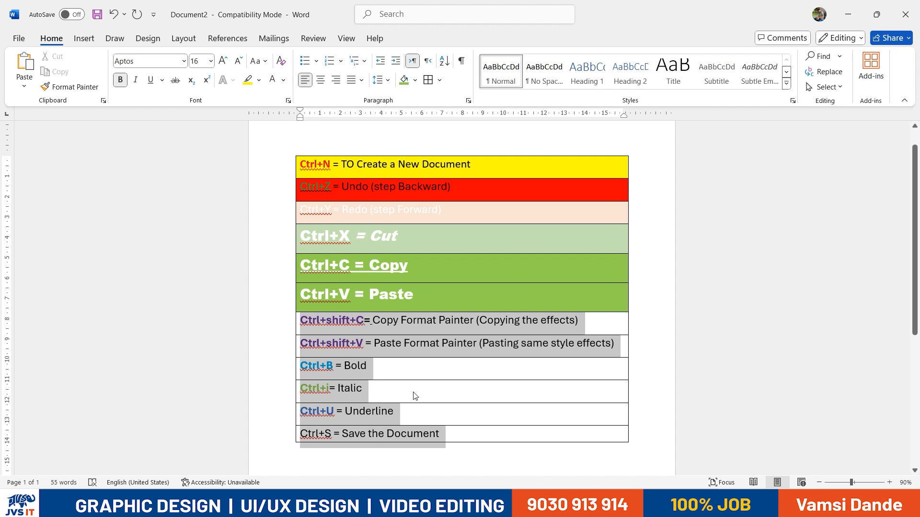
{"action": "left_click", "coordinate": [248, 81]}
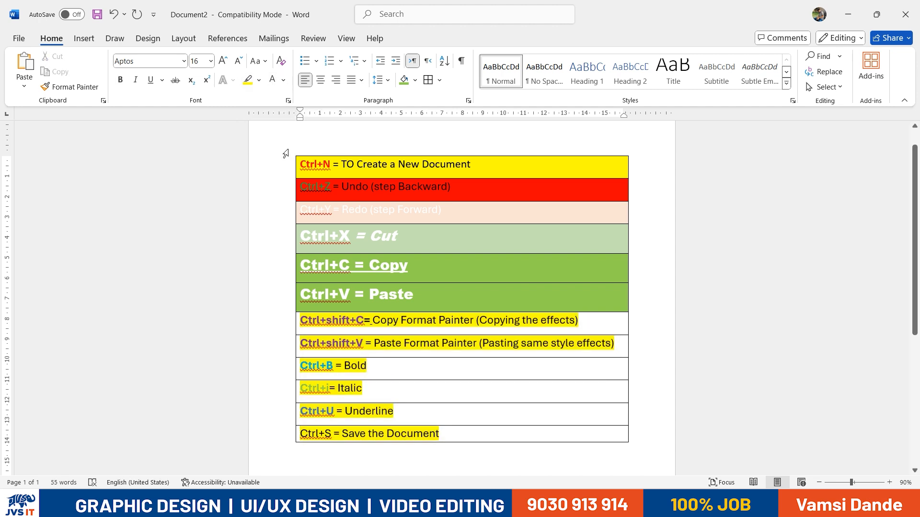
{"action": "key", "text": "ctrl+z"}
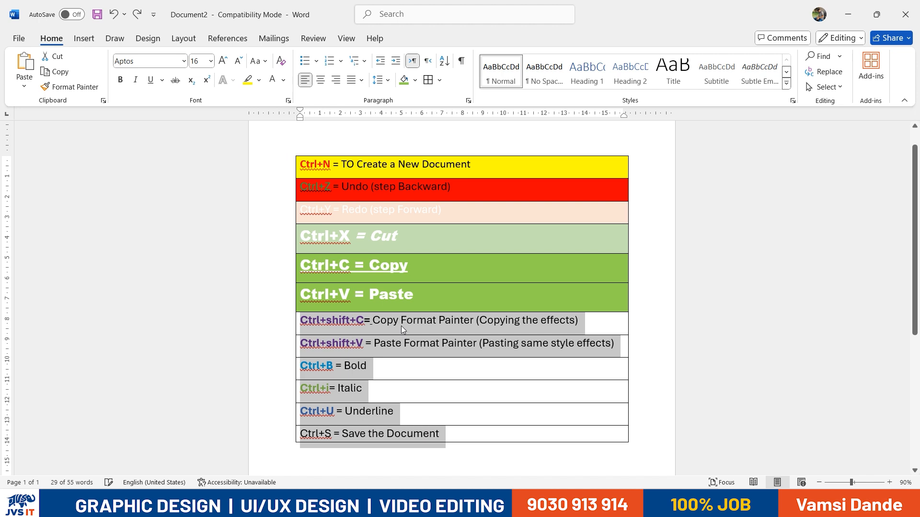
{"action": "left_click", "coordinate": [400, 325]}
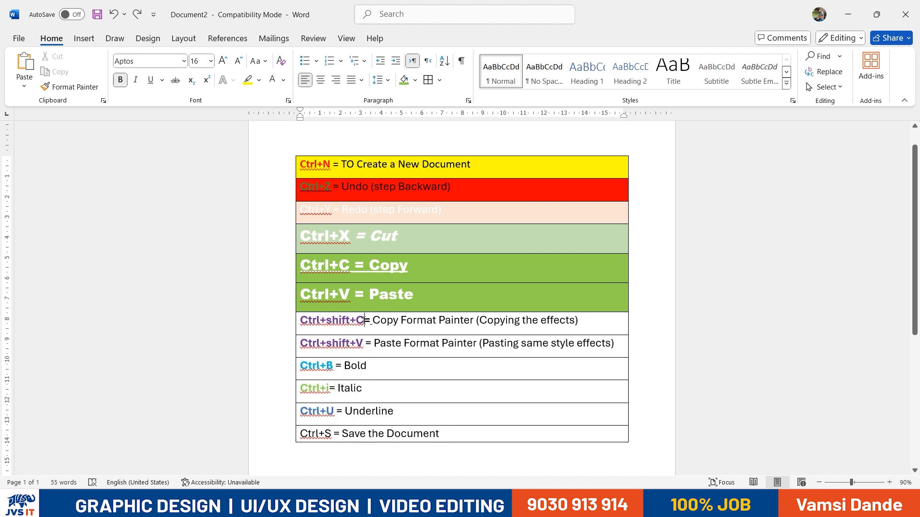
Shade the Ctrl+shift+C row yellow
{"action": "double_click", "coordinate": [364, 320]}
{"action": "left_click", "coordinate": [364, 320]}
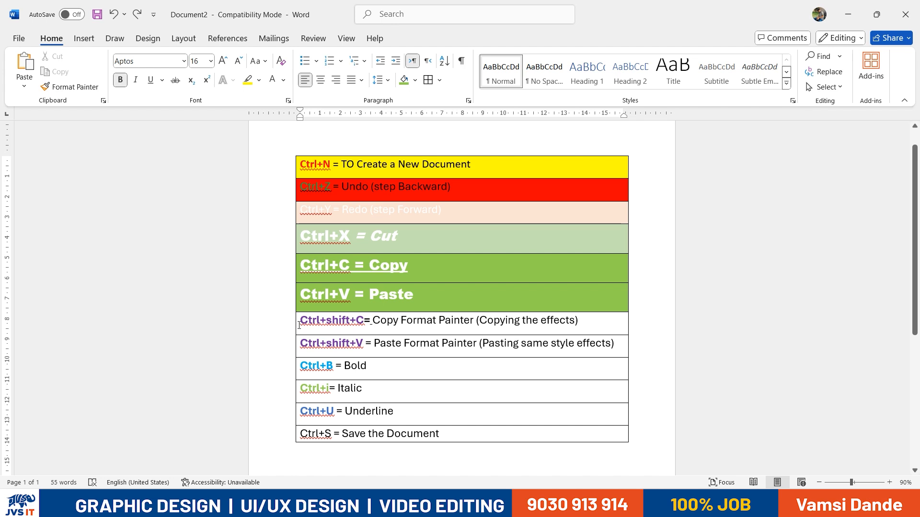
{"action": "left_click_drag", "start_coordinate": [419, 325], "coordinate": [581, 327]}
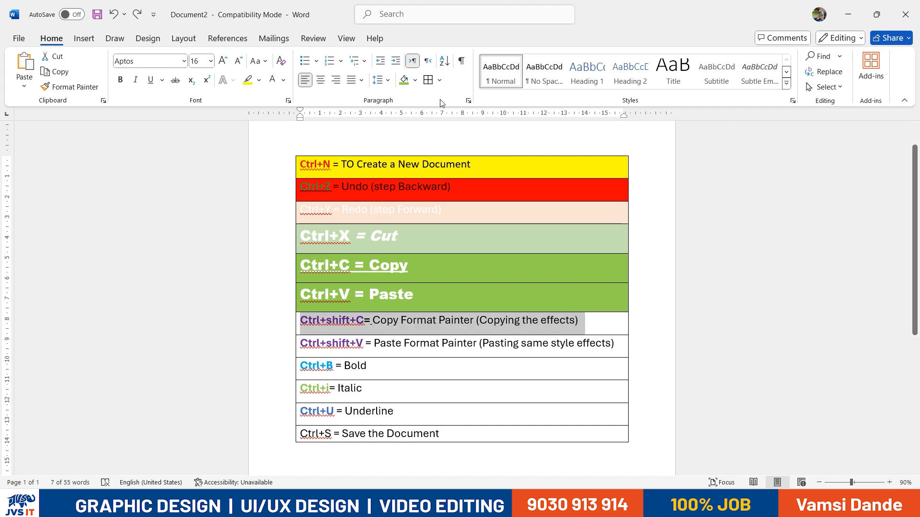
{"action": "left_click", "coordinate": [415, 80]}
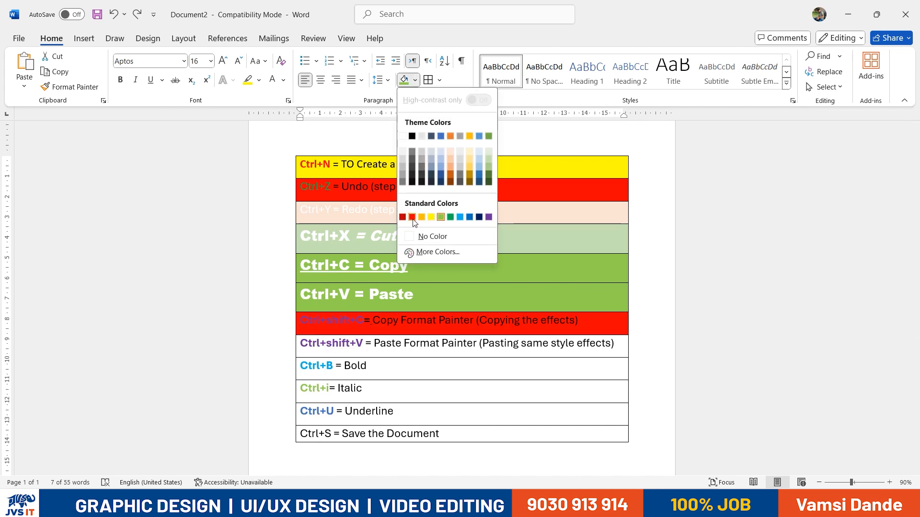
{"action": "left_click", "coordinate": [431, 217]}
Shade the entire shortcut table light gold
{"action": "left_click_drag", "start_coordinate": [324, 166], "coordinate": [627, 428]}
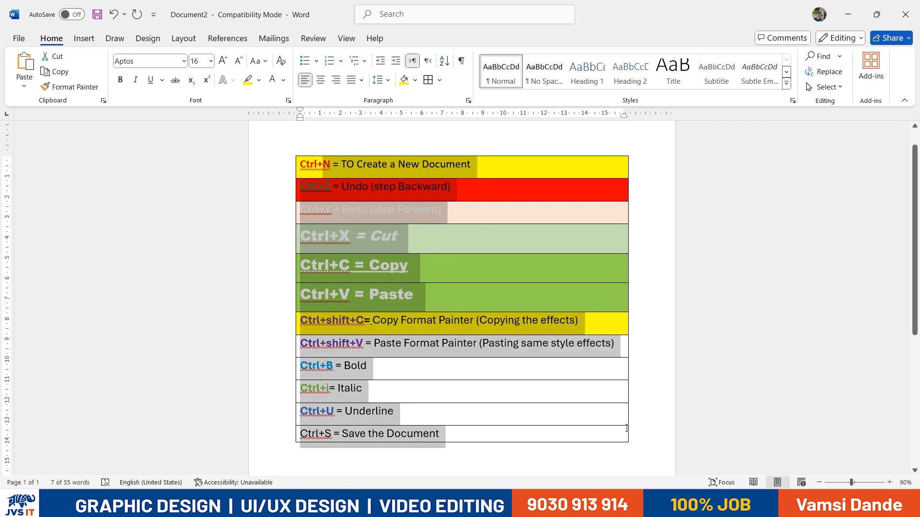
{"action": "left_click", "coordinate": [415, 80]}
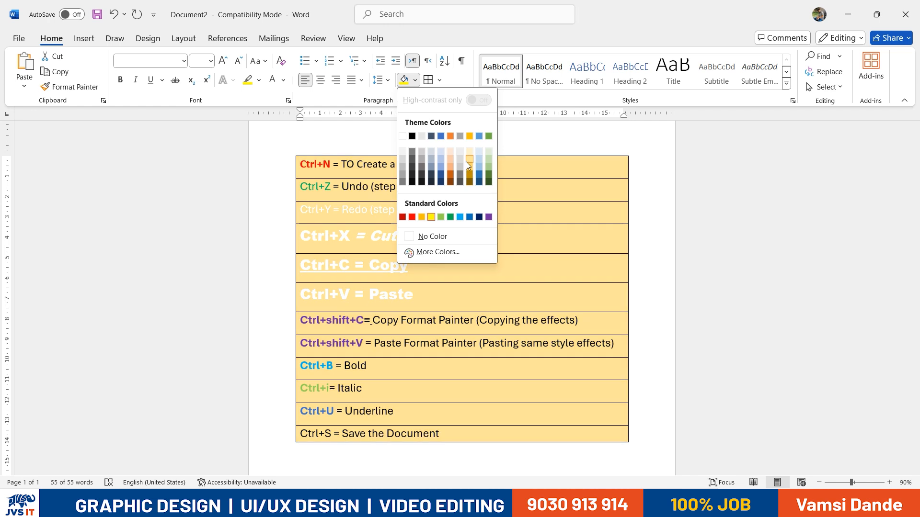
{"action": "left_click", "coordinate": [466, 161]}
{"action": "left_click", "coordinate": [456, 236]}
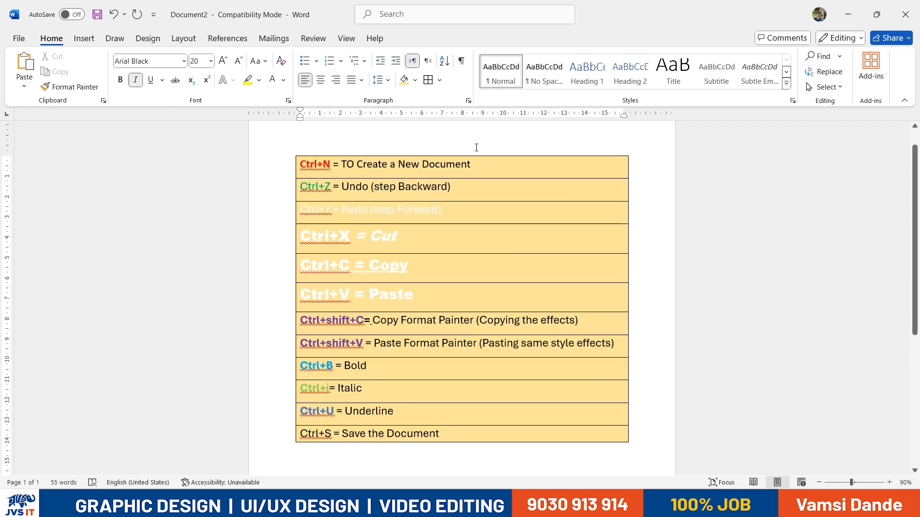
{"action": "left_click", "coordinate": [438, 79]}
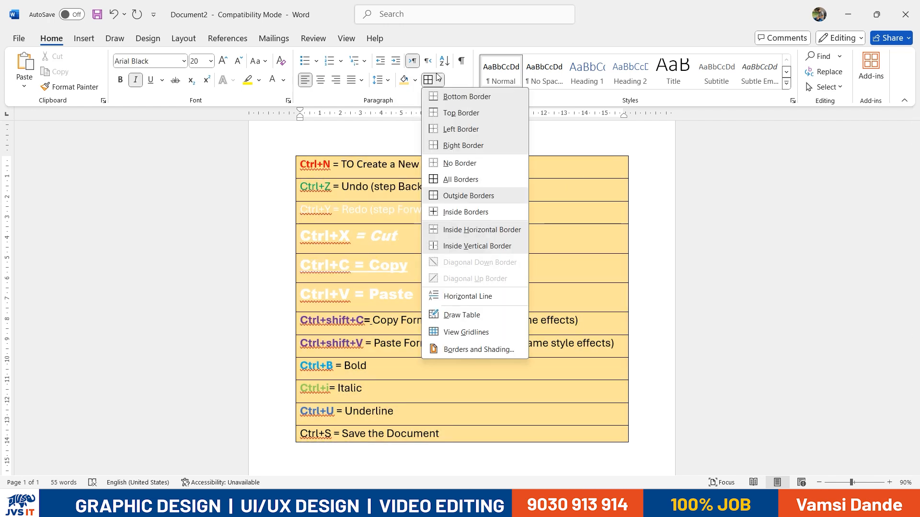
Try the border settings in Borders and Shading, then apply a red dash-dot border
{"action": "left_click", "coordinate": [499, 350]}
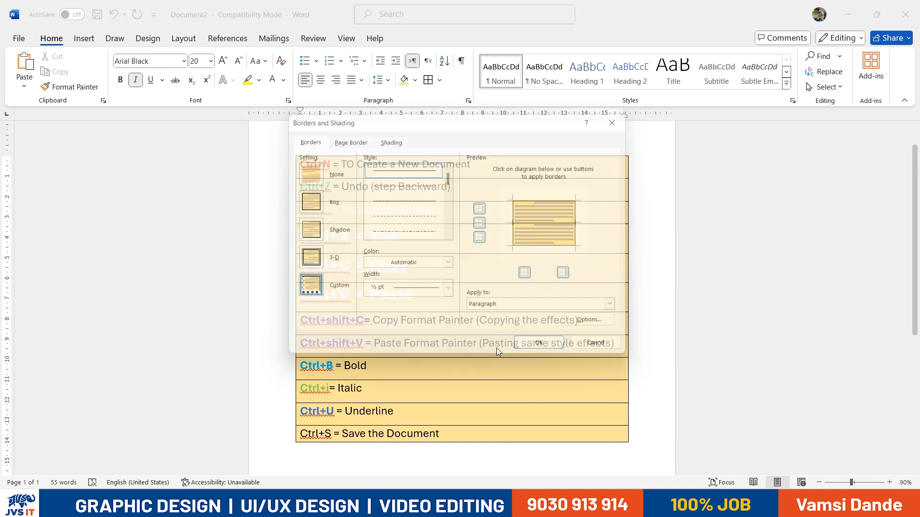
{"action": "left_click_drag", "start_coordinate": [390, 118], "coordinate": [622, 117]}
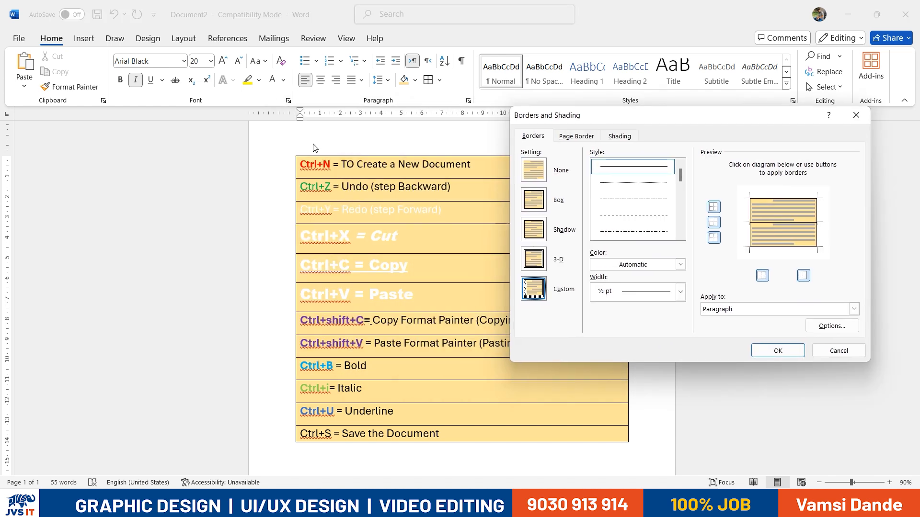
{"action": "left_click", "coordinate": [542, 197]}
{"action": "left_click", "coordinate": [540, 230]}
{"action": "left_click", "coordinate": [536, 259]}
{"action": "left_click", "coordinate": [535, 287]}
{"action": "left_click", "coordinate": [536, 174]}
{"action": "left_click", "coordinate": [633, 231]}
{"action": "scroll", "coordinate": [633, 211], "scroll_direction": "down", "scroll_amount": 5}
{"action": "left_click", "coordinate": [634, 264]}
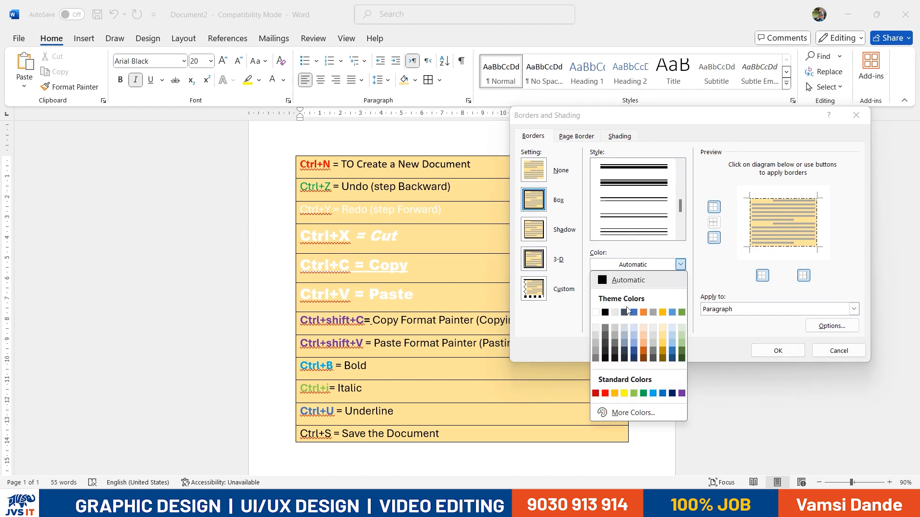
{"action": "left_click", "coordinate": [605, 393]}
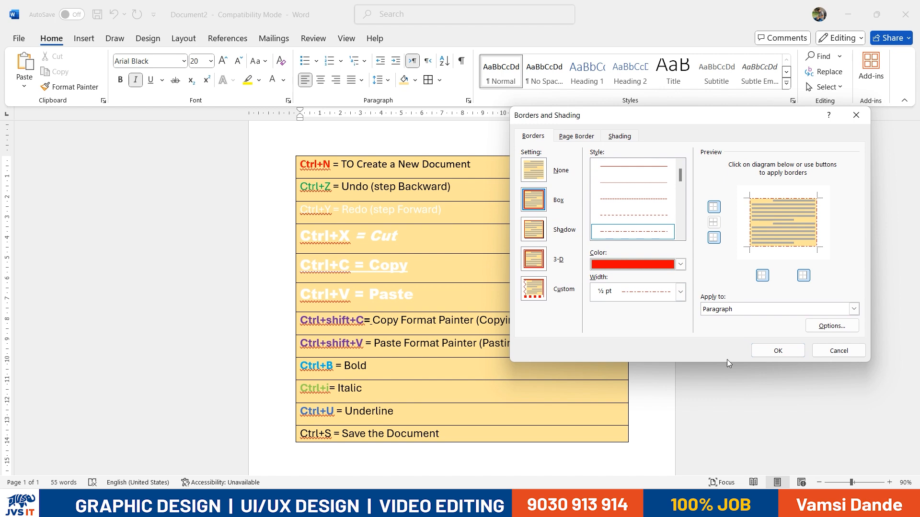
{"action": "left_click", "coordinate": [776, 351]}
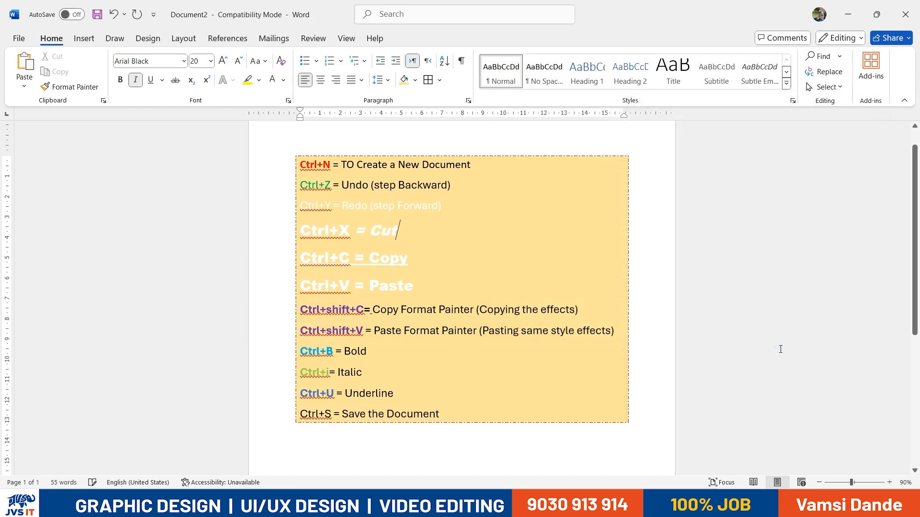
Undo the red dash-dot border and place the cursor before Ctrl+N
{"action": "left_click", "coordinate": [344, 149]}
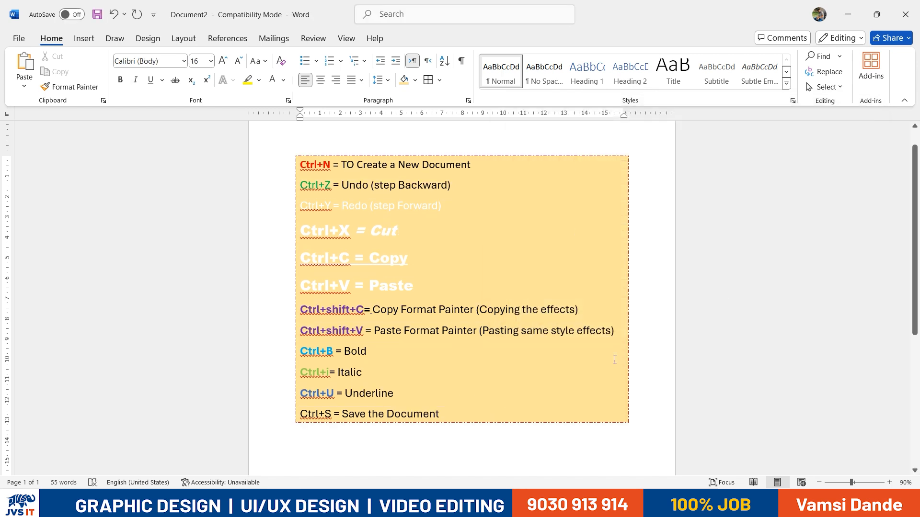
{"action": "key", "text": "ctrl+z"}
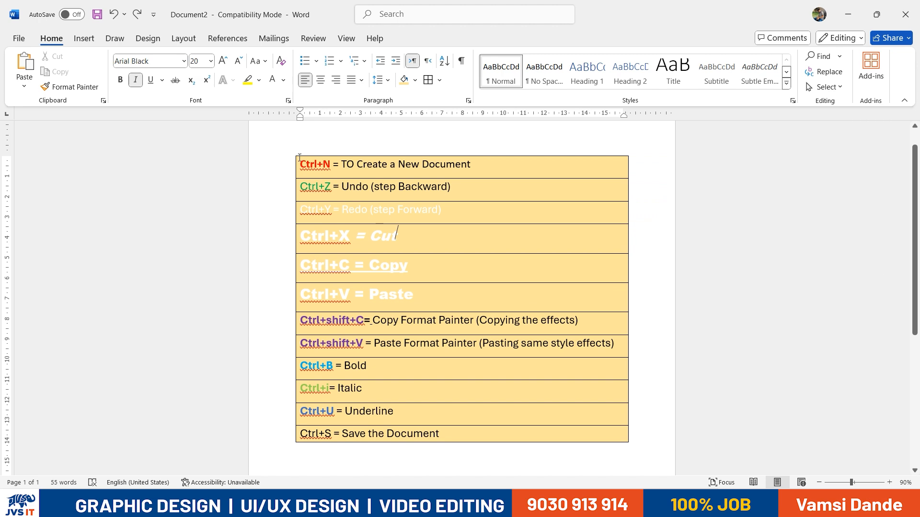
{"action": "left_click", "coordinate": [299, 158]}
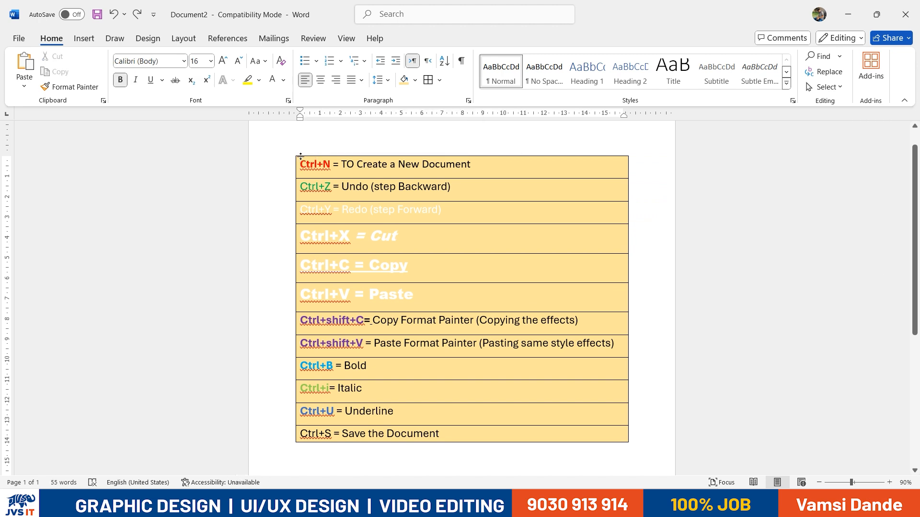
Apply red 4½ pt borders on all sides and between the lines
{"action": "left_click", "coordinate": [440, 80]}
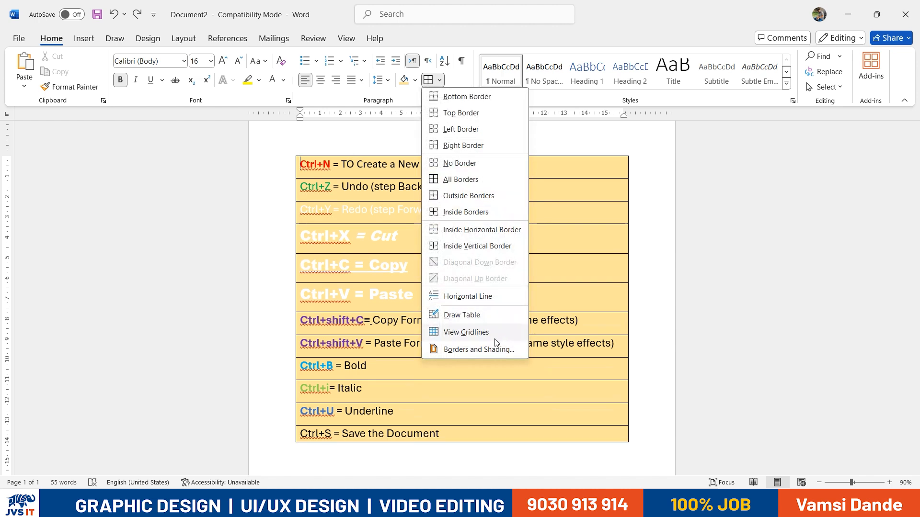
{"action": "left_click", "coordinate": [496, 353]}
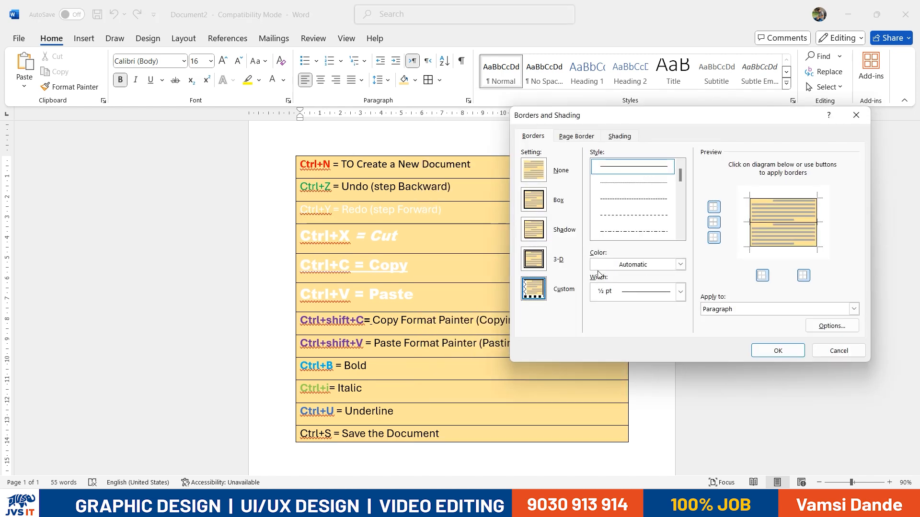
{"action": "left_click", "coordinate": [657, 264]}
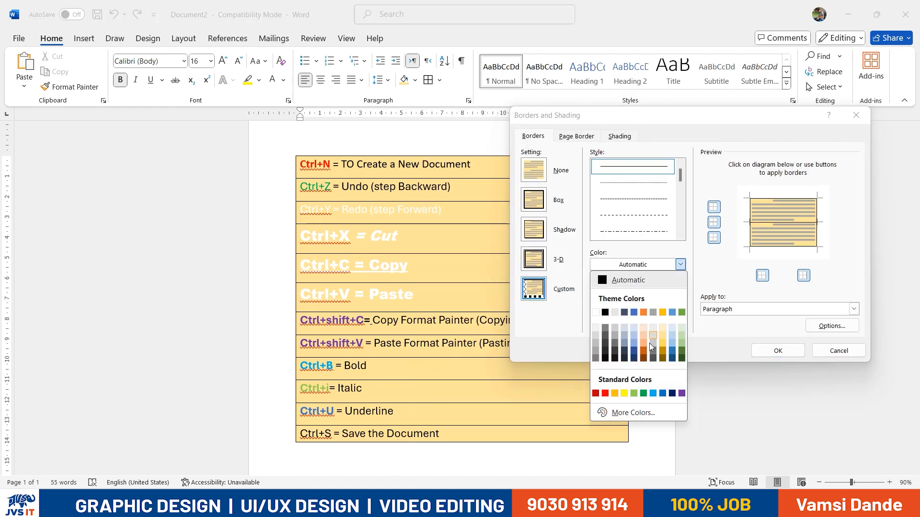
{"action": "left_click", "coordinate": [609, 394]}
{"action": "left_click", "coordinate": [640, 291]}
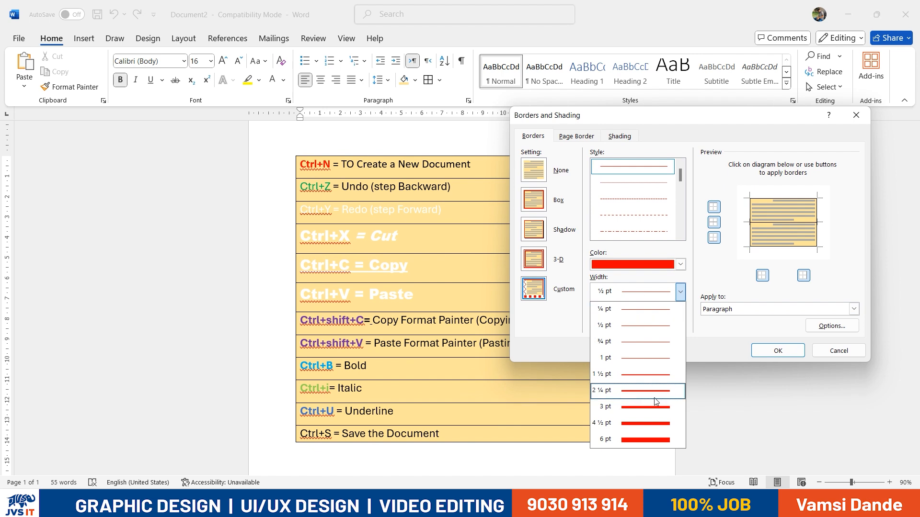
{"action": "left_click", "coordinate": [649, 424]}
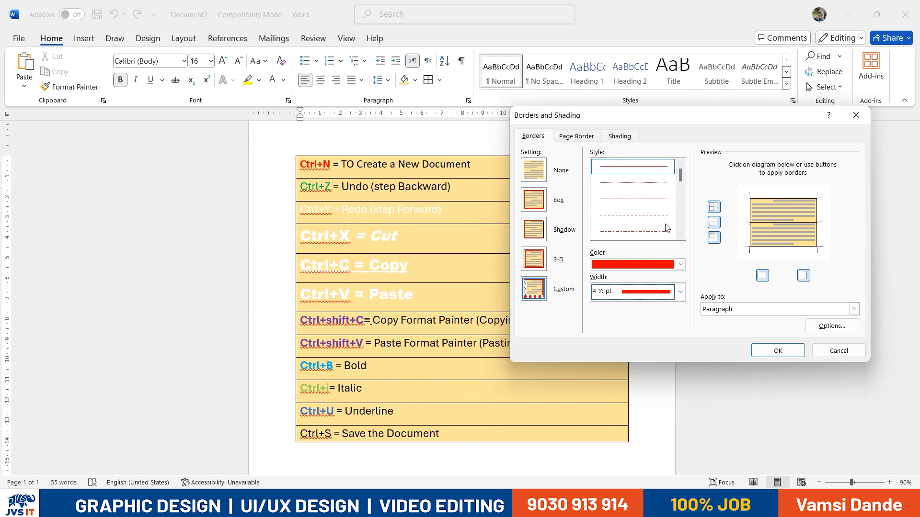
{"action": "left_click", "coordinate": [750, 224]}
{"action": "left_click", "coordinate": [761, 199]}
{"action": "left_click", "coordinate": [818, 222]}
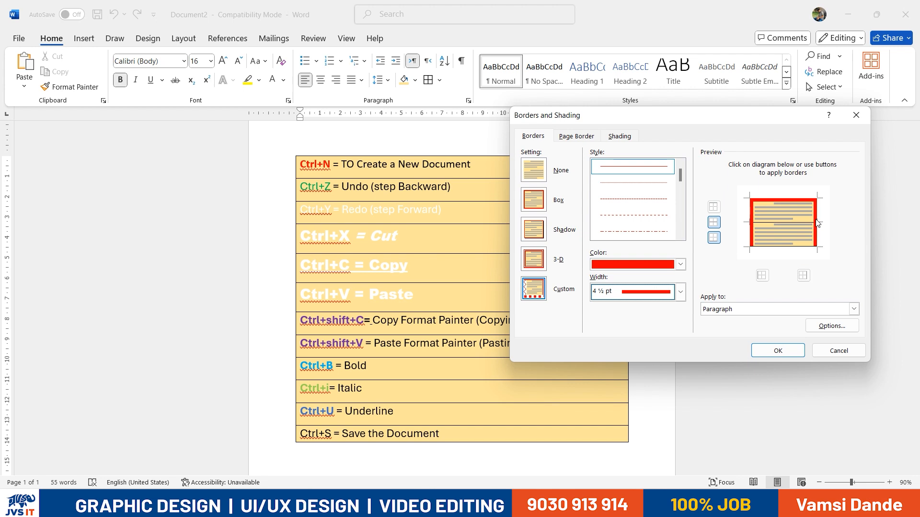
{"action": "left_click", "coordinate": [798, 247]}
{"action": "left_click", "coordinate": [793, 223]}
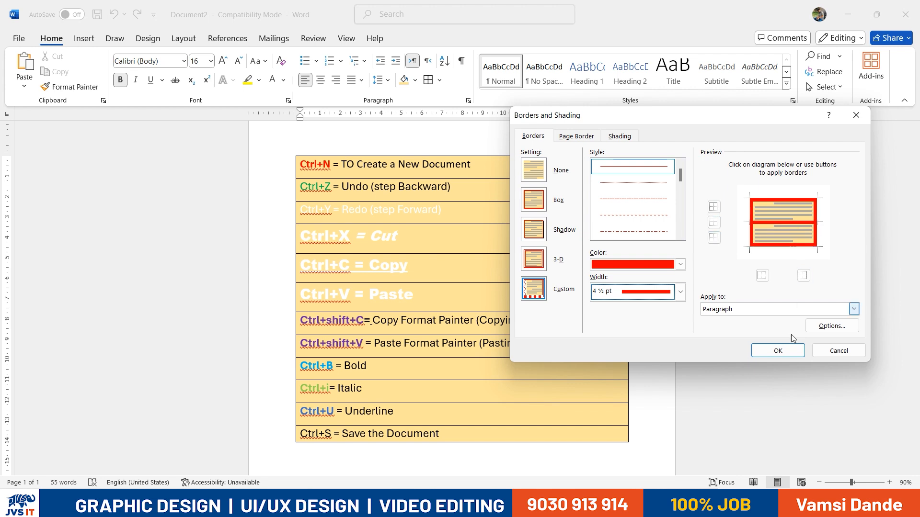
{"action": "left_click", "coordinate": [778, 350]}
{"action": "scroll", "coordinate": [742, 315], "scroll_direction": "down", "scroll_amount": 4}
{"action": "scroll", "coordinate": [741, 315], "scroll_direction": "up", "scroll_amount": 5}
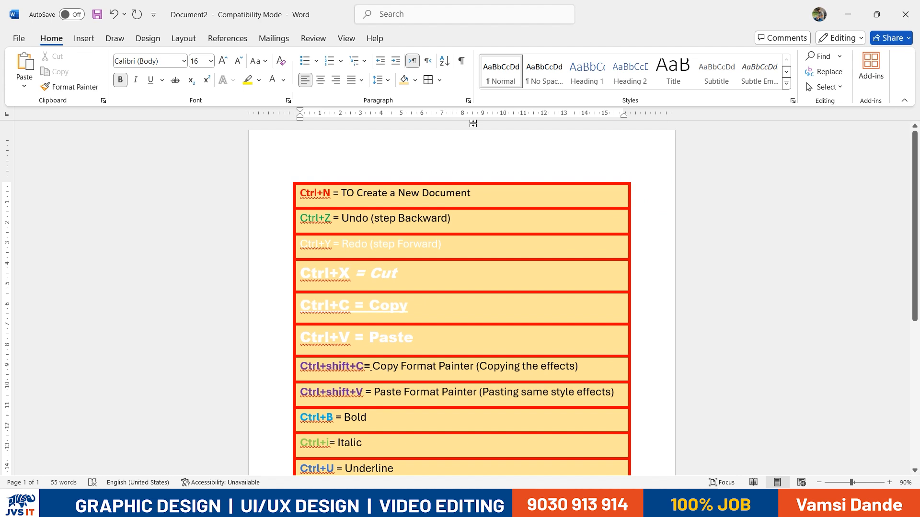
Switch the borders to a wavy ¾ pt red line on all four sides, without inside lines
{"action": "left_click", "coordinate": [439, 80]}
{"action": "left_click", "coordinate": [487, 353]}
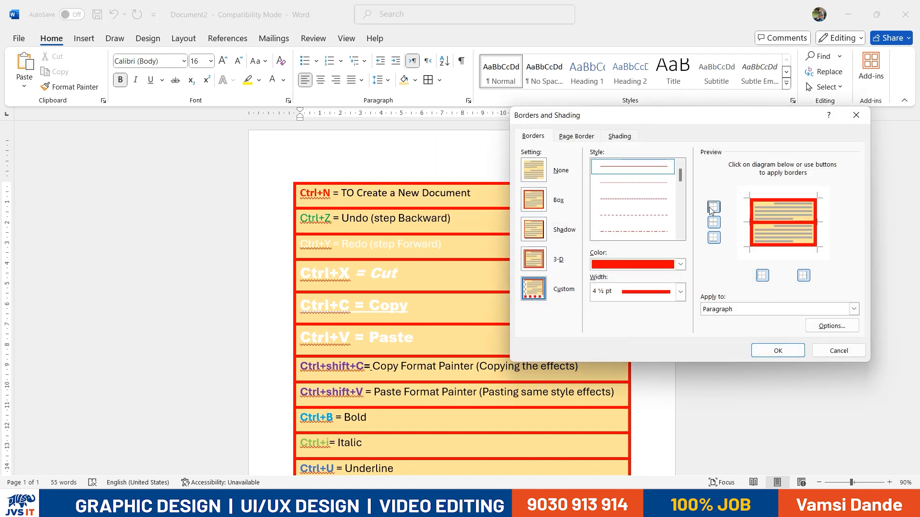
{"action": "scroll", "coordinate": [684, 206], "scroll_direction": "down", "scroll_amount": 5}
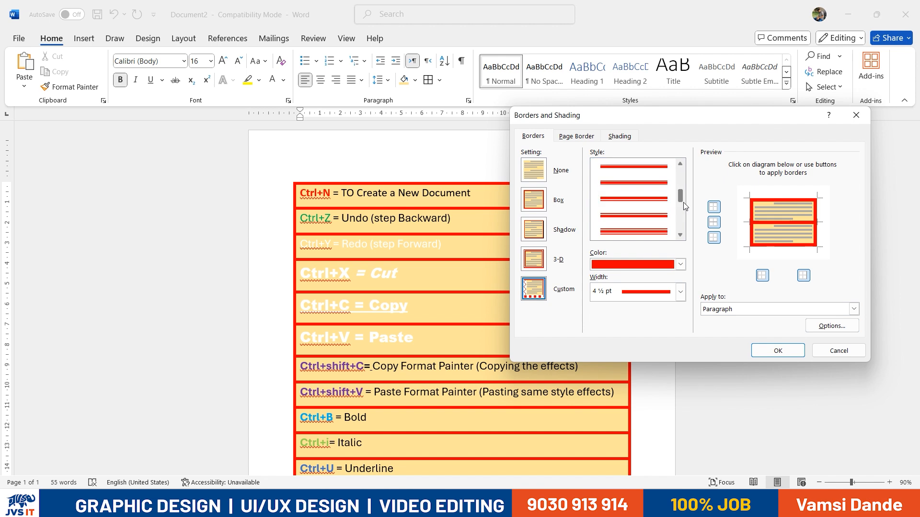
{"action": "left_click", "coordinate": [652, 202]}
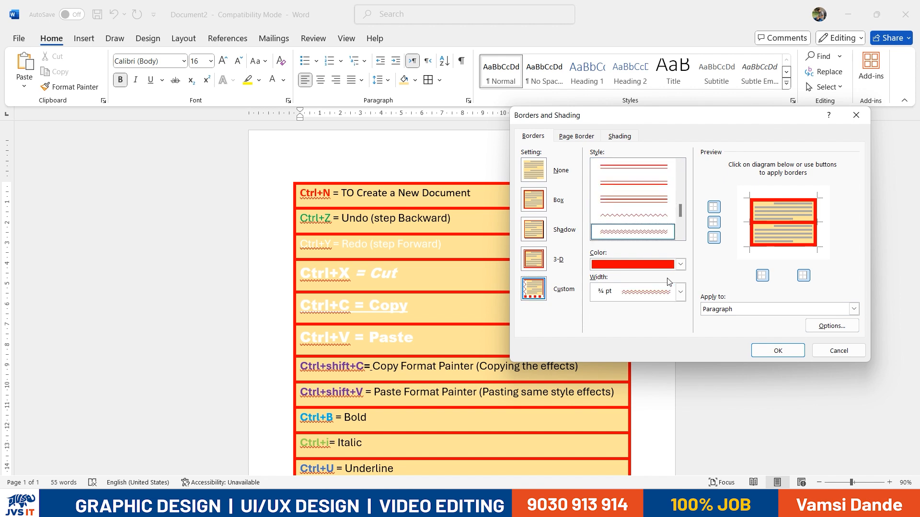
{"action": "left_click", "coordinate": [681, 292]}
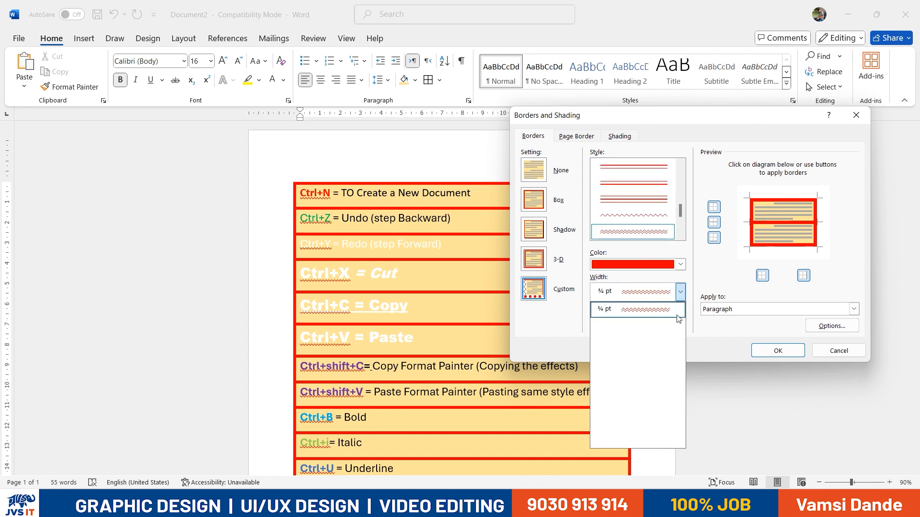
{"action": "left_click", "coordinate": [618, 301]}
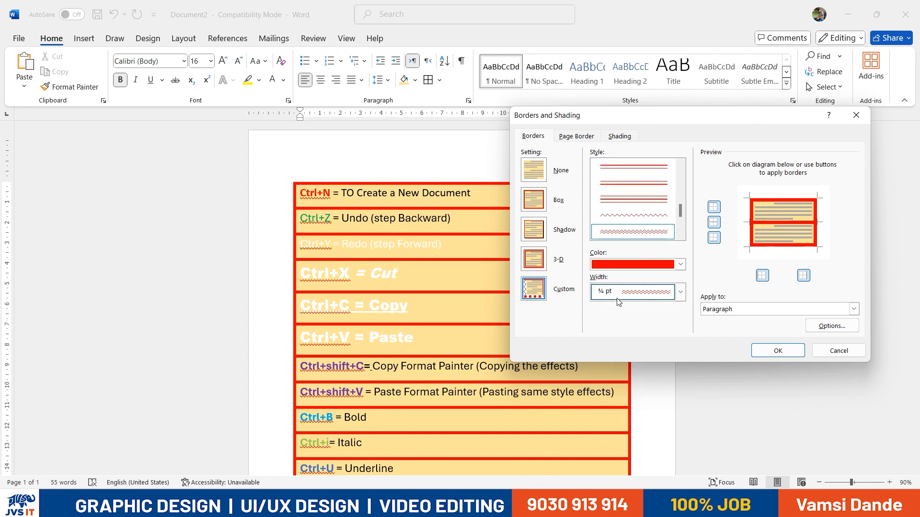
{"action": "left_click", "coordinate": [754, 231]}
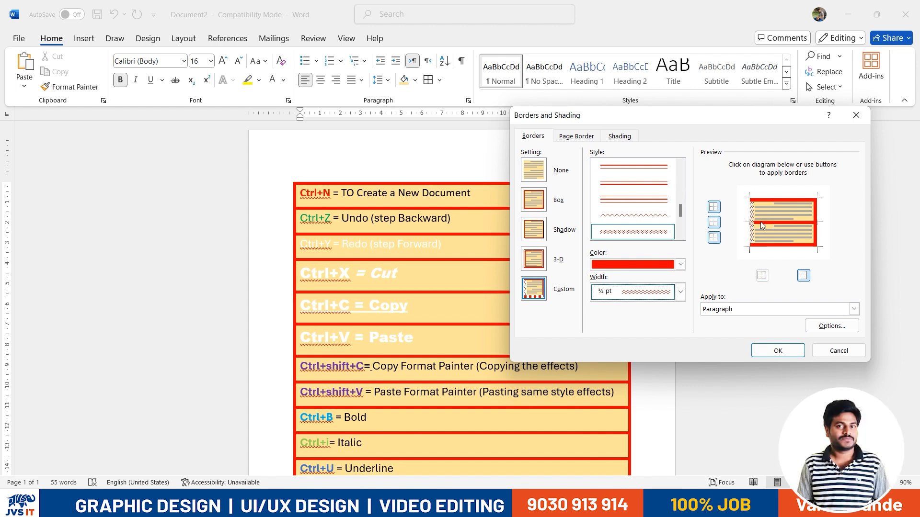
{"action": "left_click", "coordinate": [761, 204]}
{"action": "left_click", "coordinate": [816, 225]}
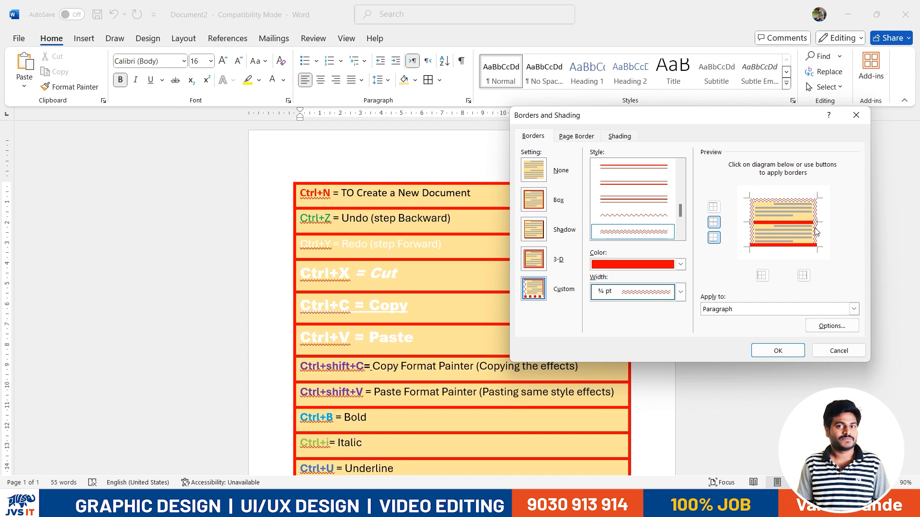
{"action": "left_click", "coordinate": [807, 245]}
{"action": "left_click", "coordinate": [798, 221]}
Apply the wavy red borders, then shade the Ctrl+N line yellow and the Ctrl+Y = Redo line green
{"action": "left_click", "coordinate": [777, 350]}
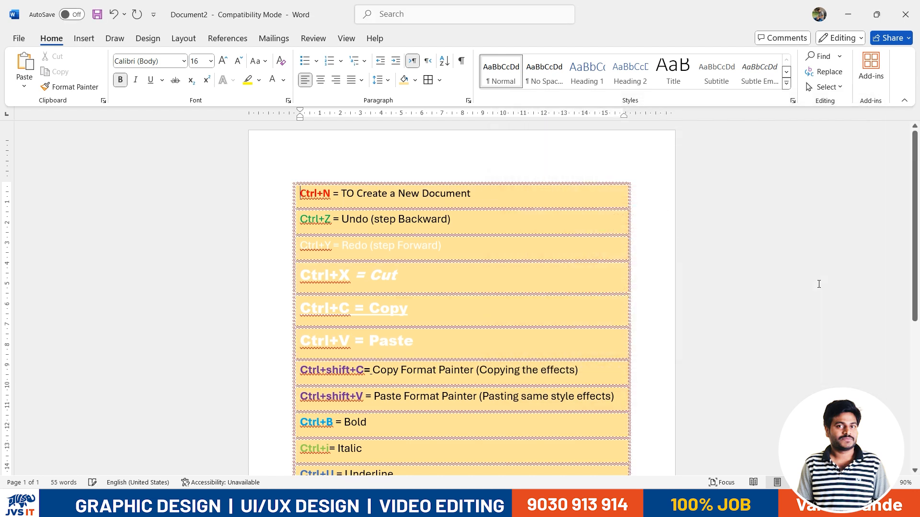
{"action": "left_click", "coordinate": [819, 284]}
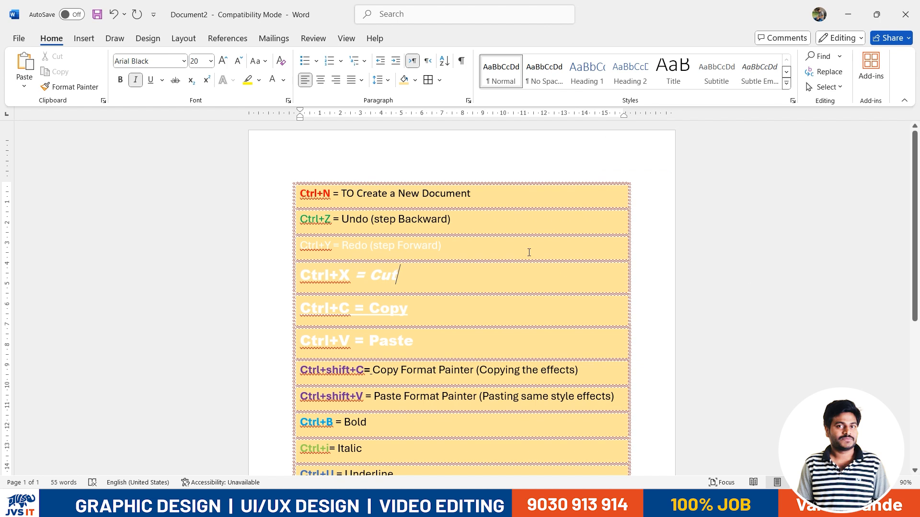
{"action": "left_click", "coordinate": [516, 200]}
{"action": "left_click_drag", "start_coordinate": [498, 199], "coordinate": [231, 177]}
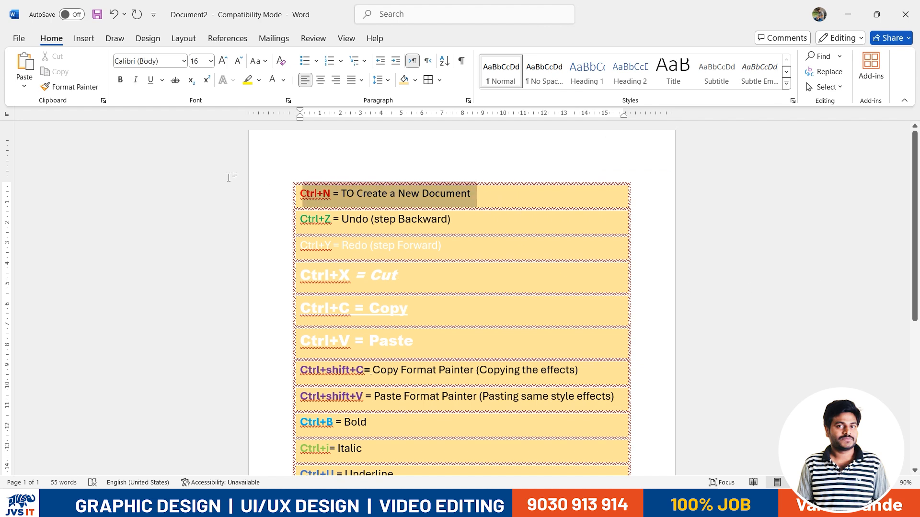
{"action": "left_click", "coordinate": [415, 80]}
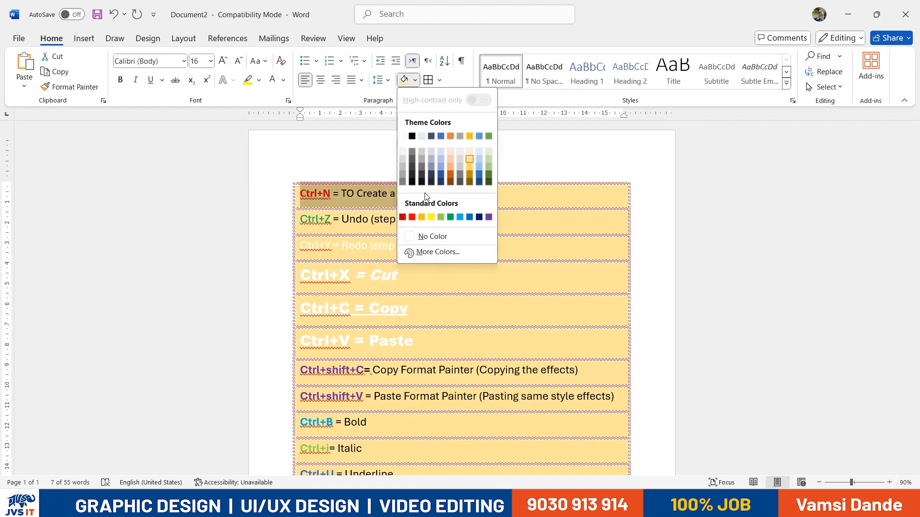
{"action": "left_click", "coordinate": [431, 217]}
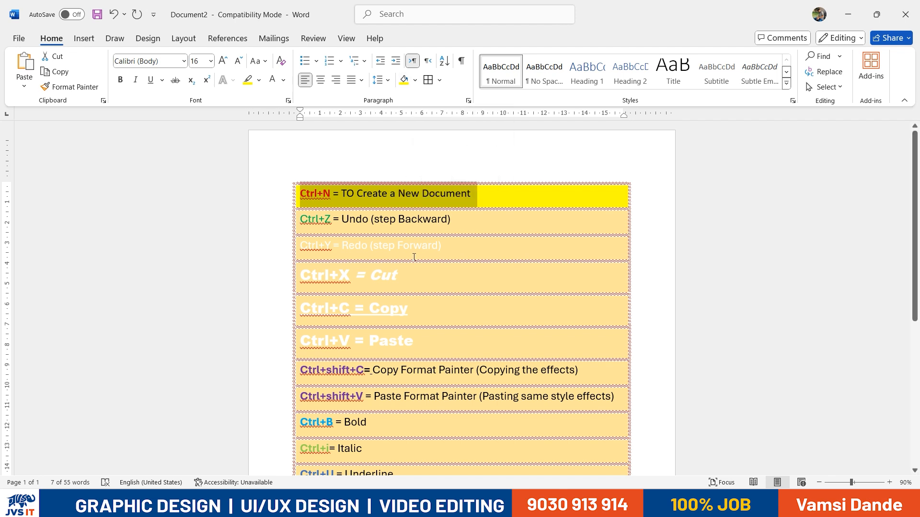
{"action": "left_click_drag", "start_coordinate": [439, 245], "coordinate": [281, 242]}
{"action": "left_click", "coordinate": [415, 80]}
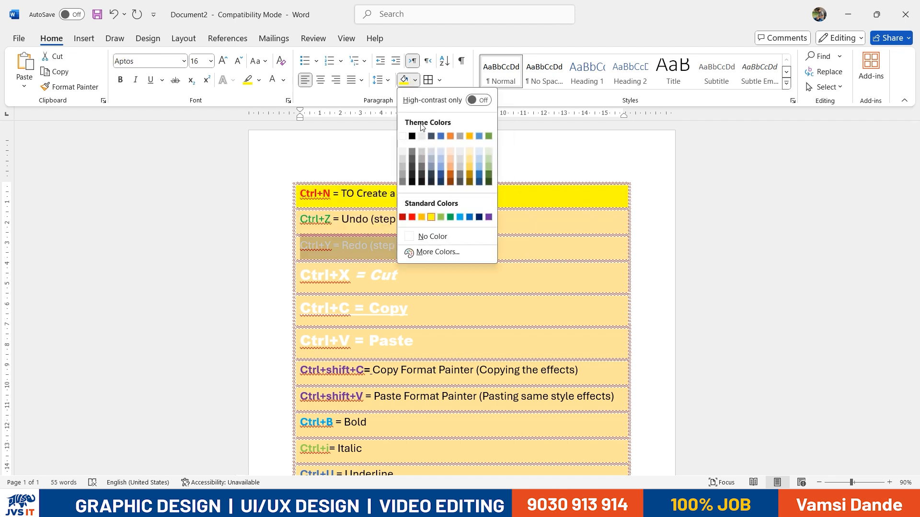
{"action": "left_click", "coordinate": [450, 218]}
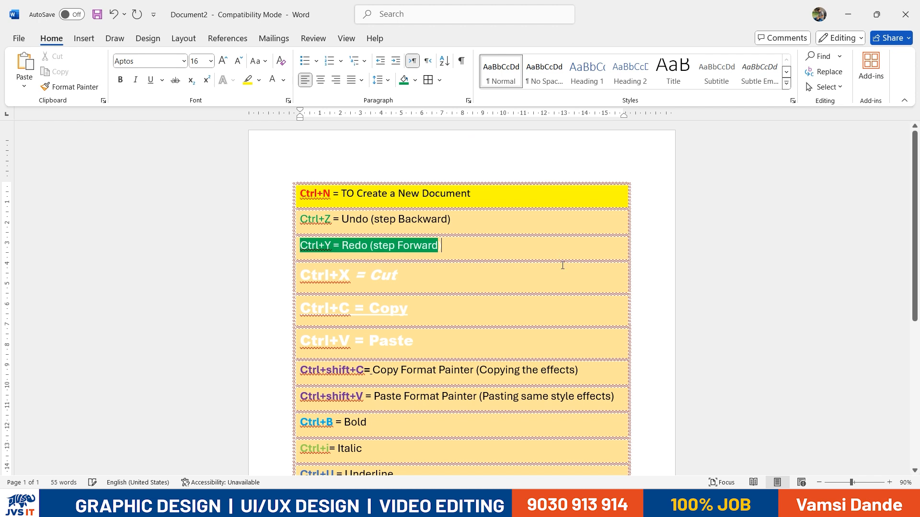
Look through the Insert tab, return to Home, and place the cursor below the table
{"action": "scroll", "coordinate": [526, 302], "scroll_direction": "down", "scroll_amount": 3}
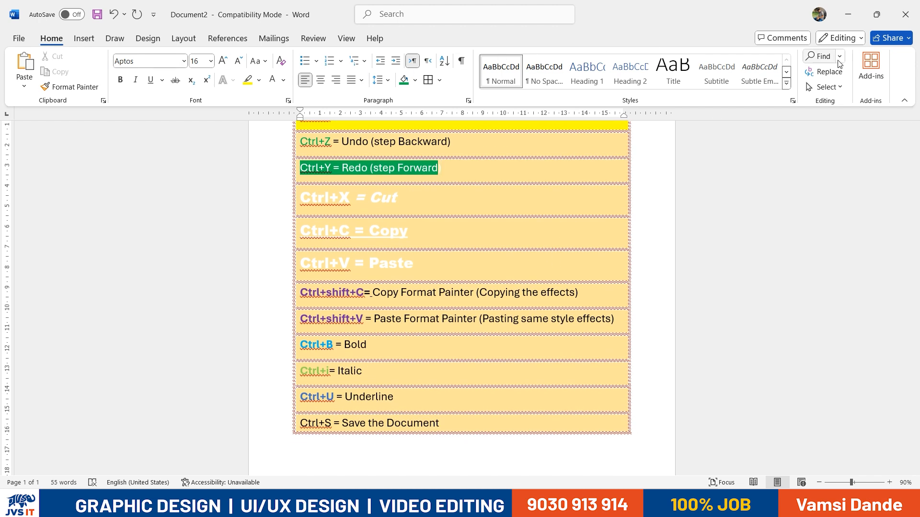
{"action": "left_click", "coordinate": [80, 42]}
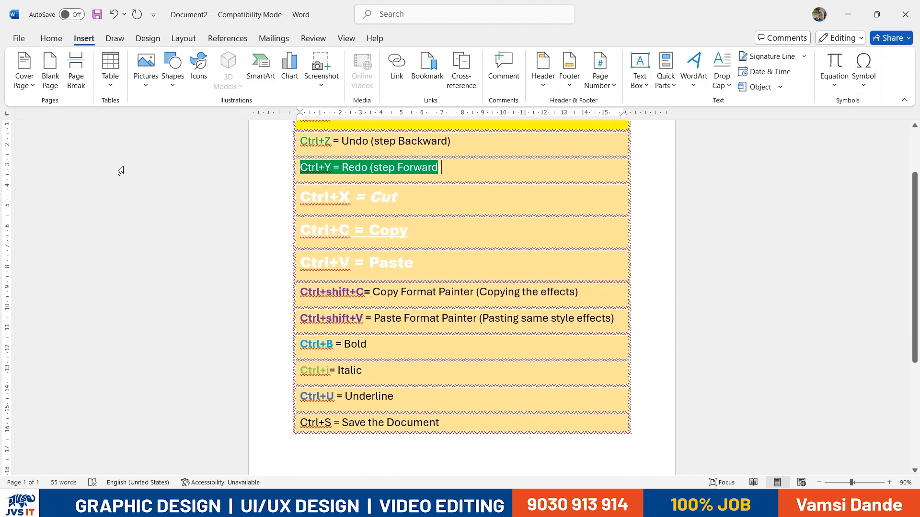
{"action": "left_click", "coordinate": [52, 40]}
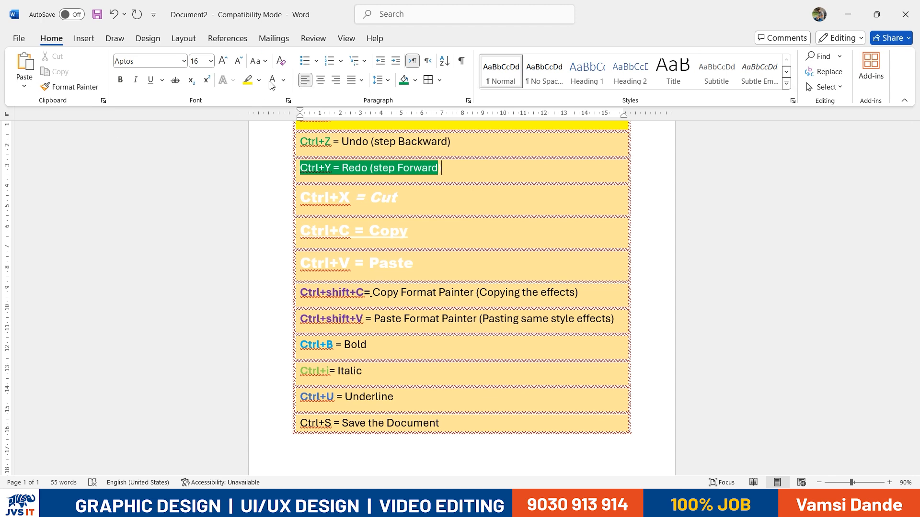
{"action": "left_click", "coordinate": [84, 38]}
{"action": "left_click", "coordinate": [51, 39]}
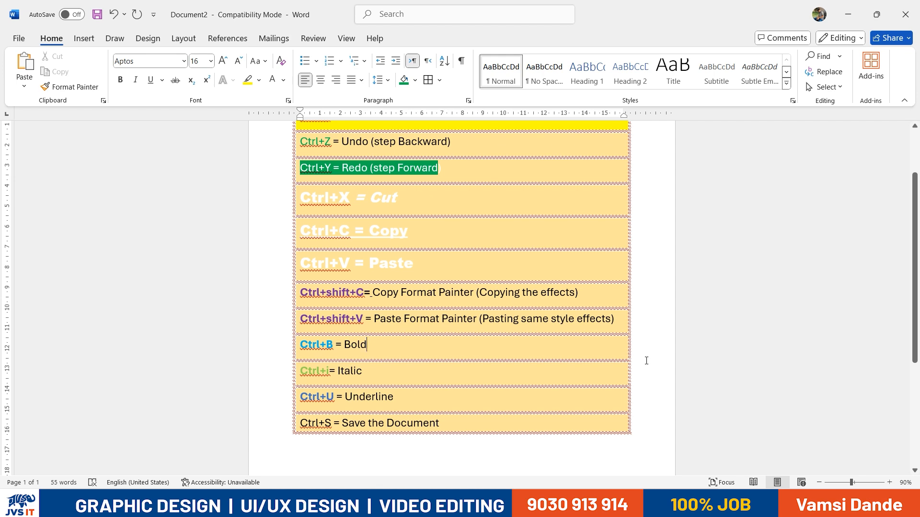
{"action": "scroll", "coordinate": [646, 361], "scroll_direction": "up", "scroll_amount": 1}
{"action": "scroll", "coordinate": [649, 355], "scroll_direction": "down", "scroll_amount": 5}
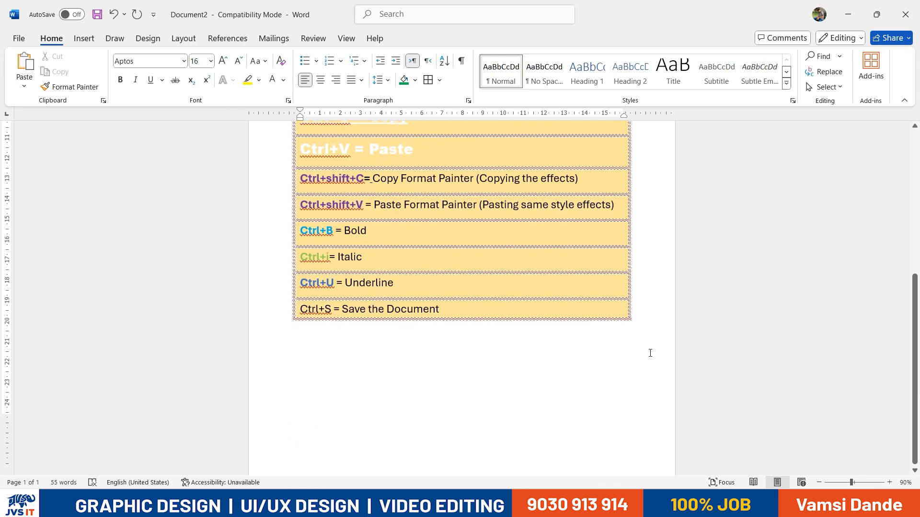
{"action": "left_click", "coordinate": [307, 295]}
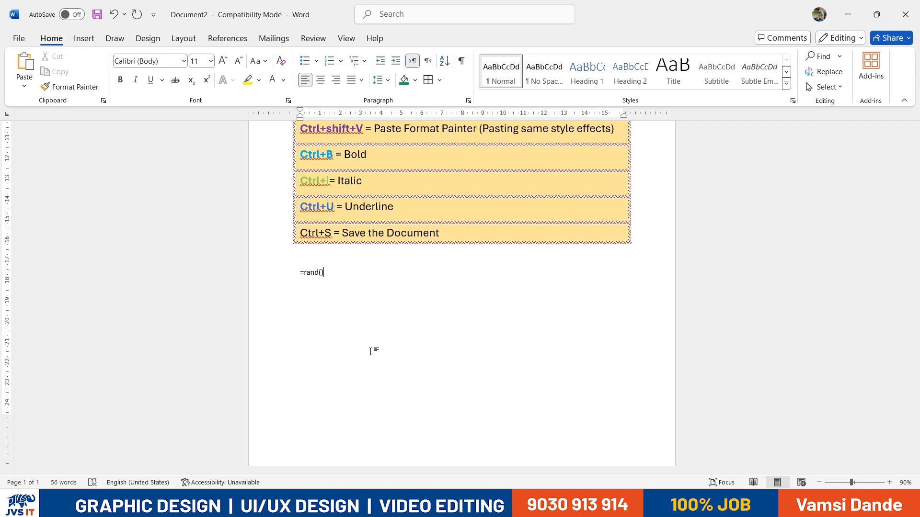
Generate sample paragraphs with =rand() and delete the last two
{"action": "type", "text": "=rand()"}
{"action": "key", "text": "Return"}
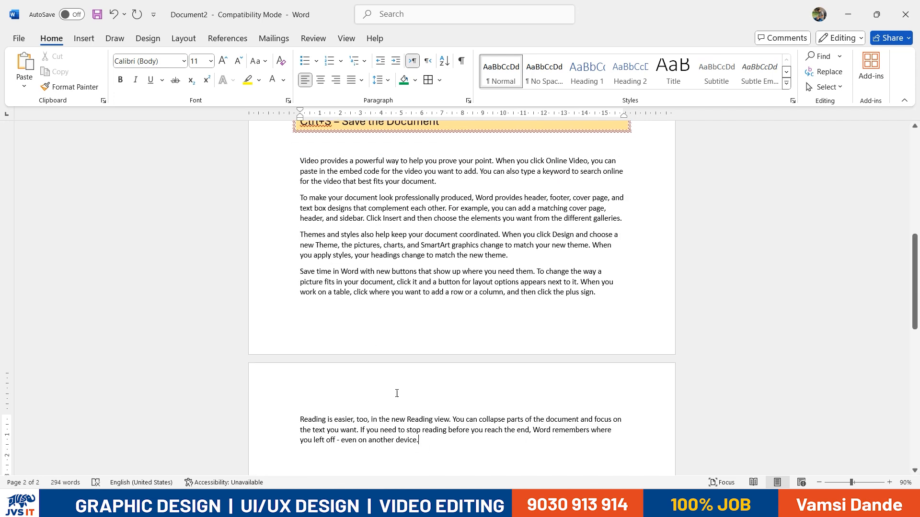
{"action": "key", "text": "ctrl+shift+Up"}
{"action": "key", "text": "ctrl+shift+Up"}
{"action": "key", "text": "BackSpace"}
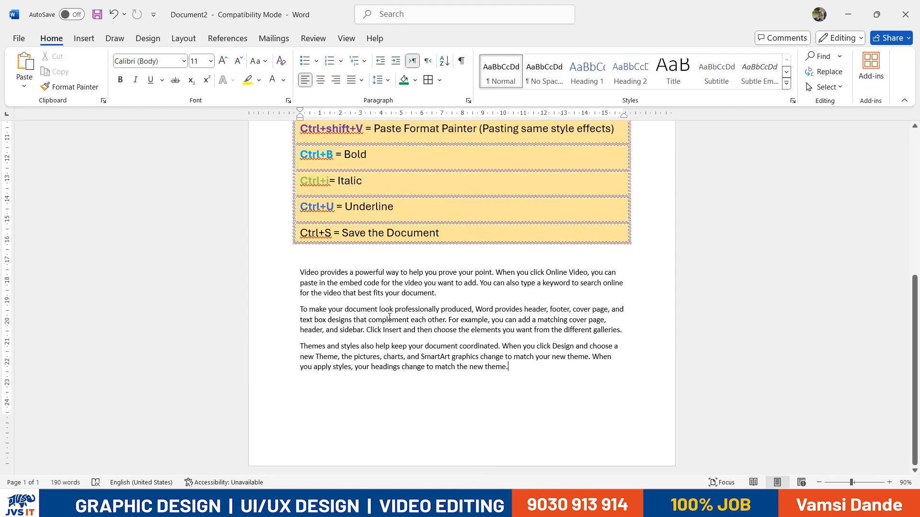
Fully justify the three remaining paragraphs, leaving them unbolded
{"action": "key", "text": "ctrl+shift+Up"}
{"action": "key", "text": "ctrl+shift+Up"}
{"action": "key", "text": "ctrl+shift+Up"}
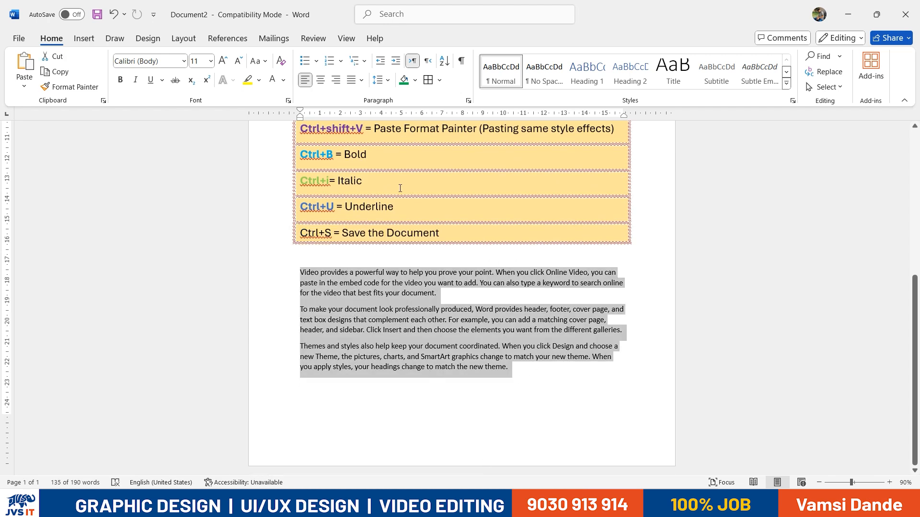
{"action": "left_click", "coordinate": [120, 80]}
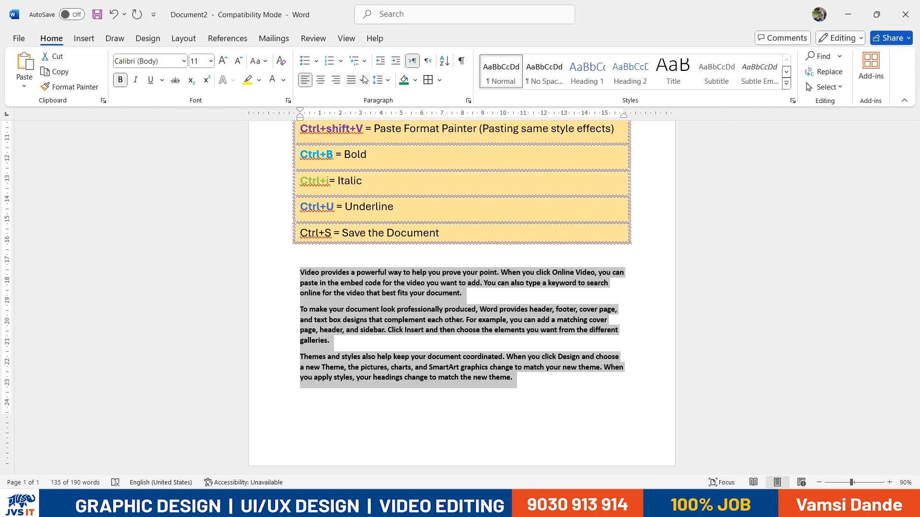
{"action": "left_click", "coordinate": [320, 80]}
{"action": "left_click", "coordinate": [335, 80]}
{"action": "left_click", "coordinate": [306, 80]}
{"action": "left_click", "coordinate": [362, 80]}
{"action": "left_click", "coordinate": [367, 96]}
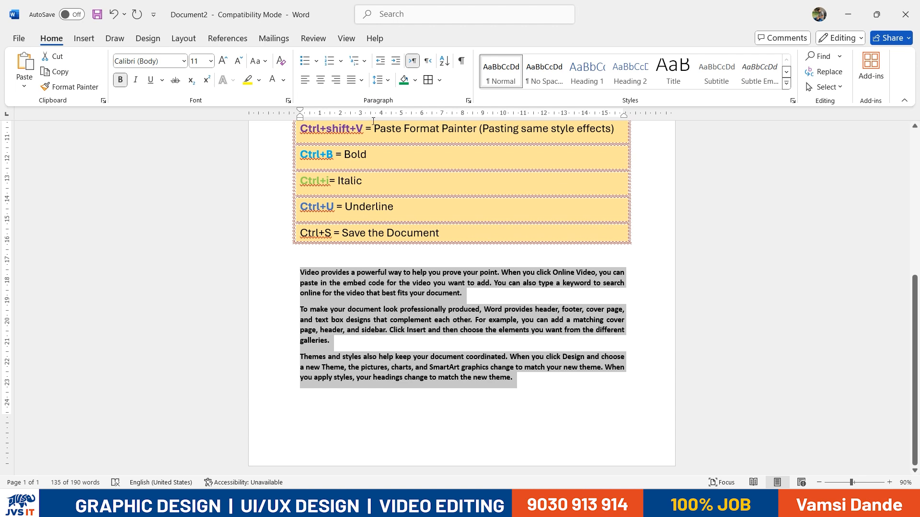
{"action": "left_click", "coordinate": [120, 80]}
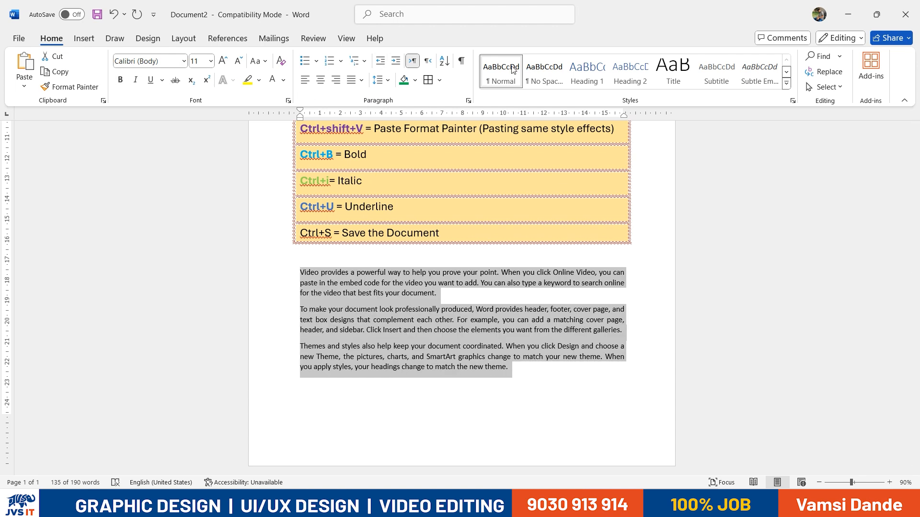
Put All Borders around the paragraphs and cancel the Borders and Shading dialog
{"action": "left_click", "coordinate": [439, 80]}
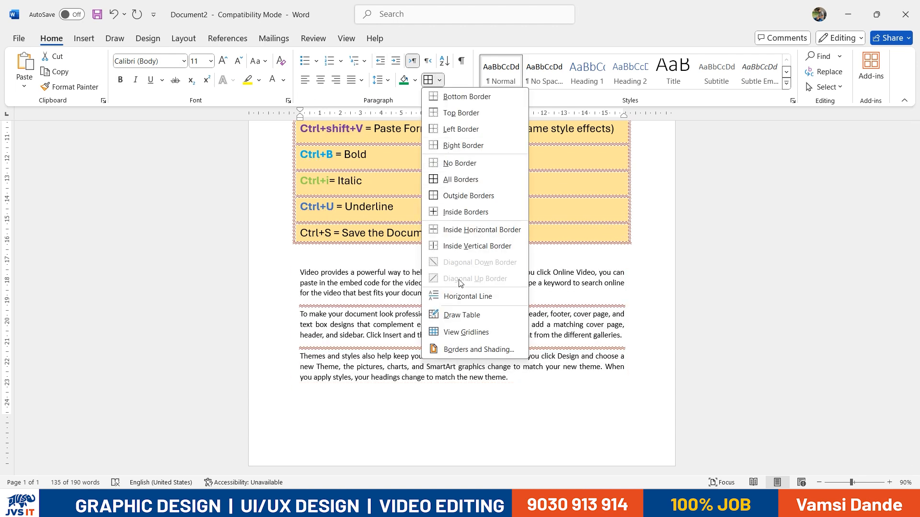
{"action": "left_click", "coordinate": [461, 180]}
{"action": "left_click", "coordinate": [439, 80]}
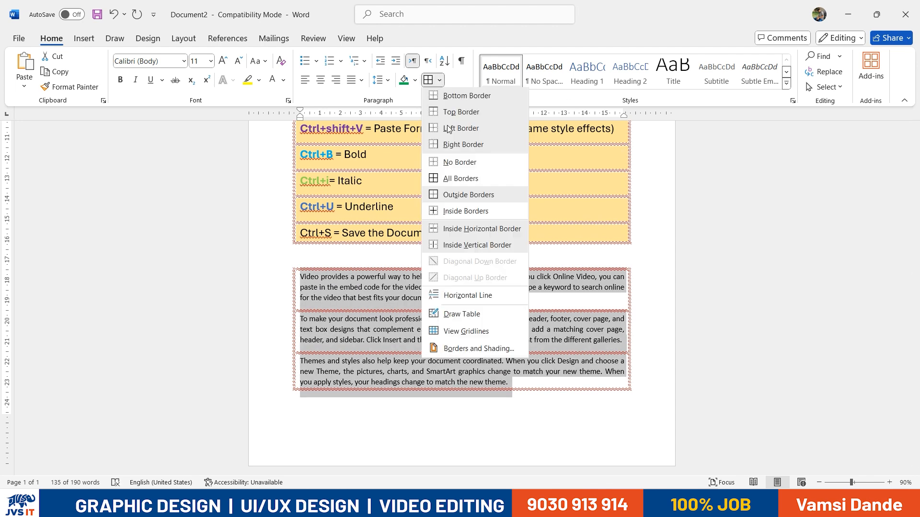
{"action": "left_click", "coordinate": [464, 348]}
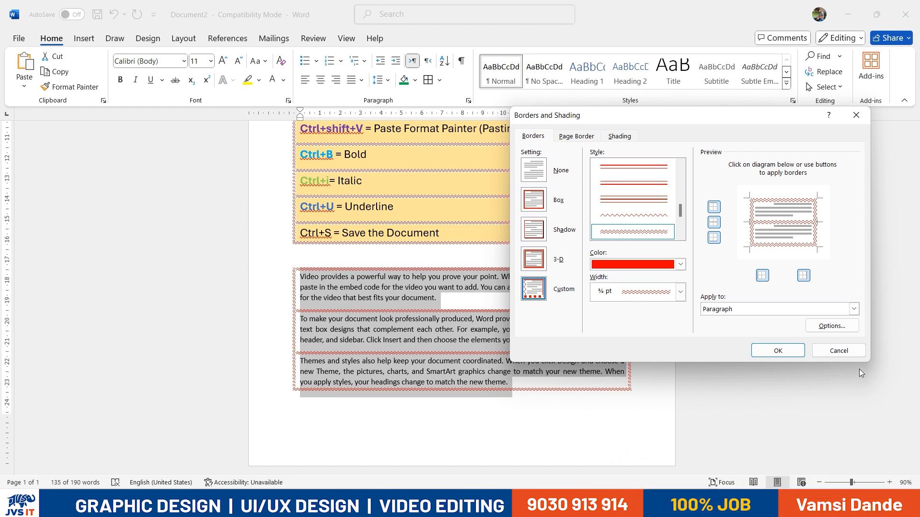
{"action": "left_click", "coordinate": [841, 353]}
{"action": "left_click", "coordinate": [417, 422]}
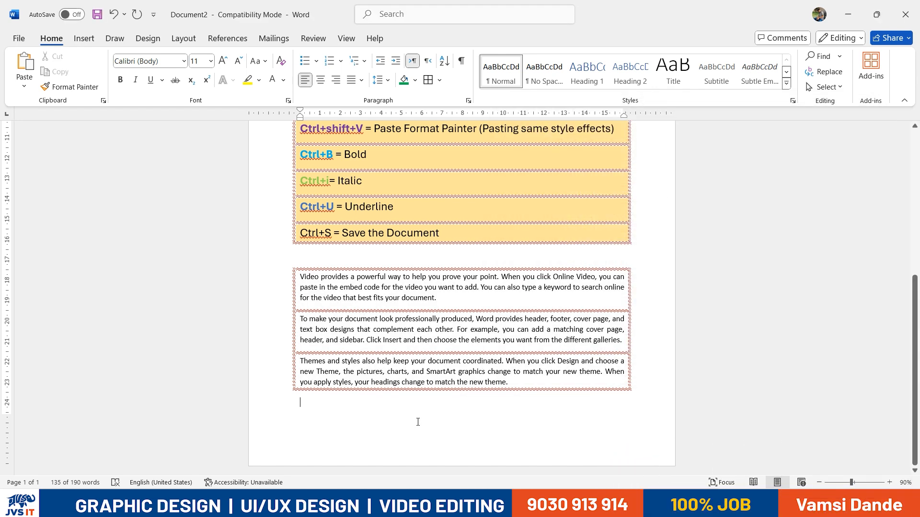
{"action": "scroll", "coordinate": [419, 423], "scroll_direction": "down", "scroll_amount": 4}
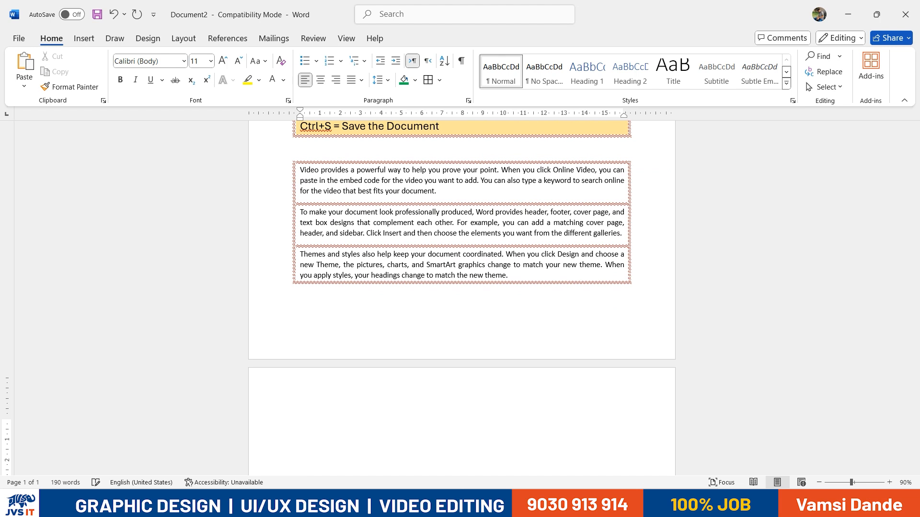
{"action": "scroll", "coordinate": [462, 281], "scroll_direction": "up", "scroll_amount": 5}
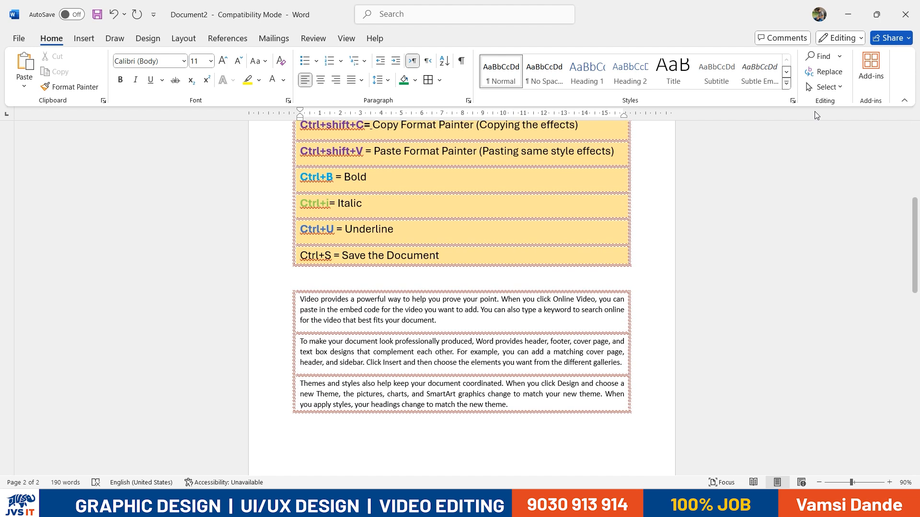
Try a search for 'xt' in the document search, then close it
{"action": "left_click", "coordinate": [823, 57]}
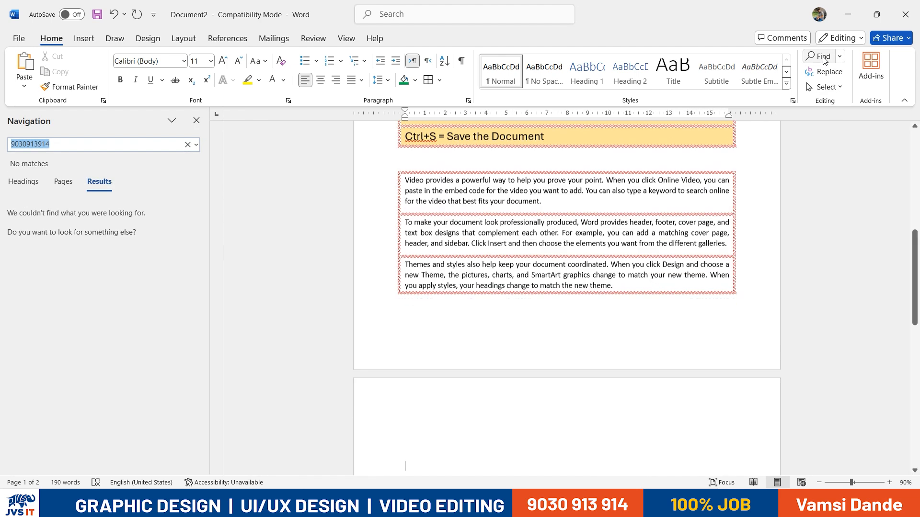
{"action": "type", "text": "t"}
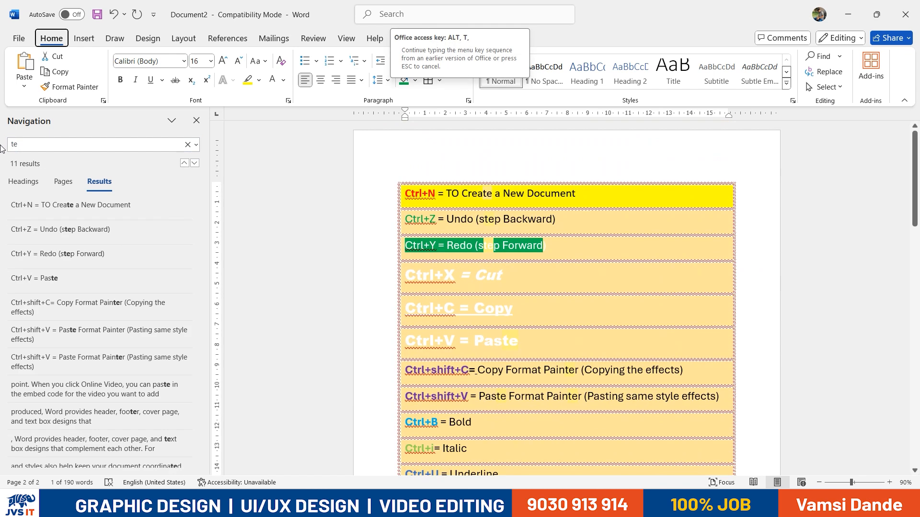
{"action": "key", "text": "BackSpace"}
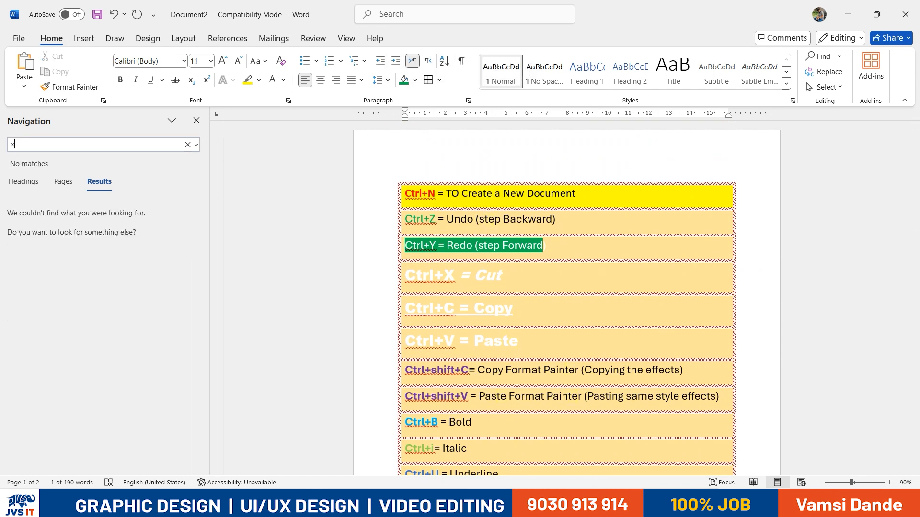
{"action": "type", "text": "xt"}
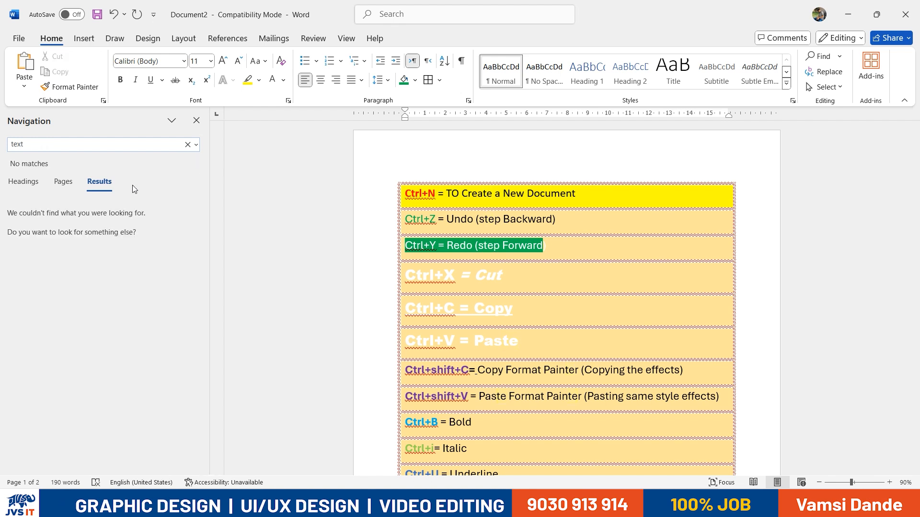
{"action": "left_click", "coordinate": [196, 120]}
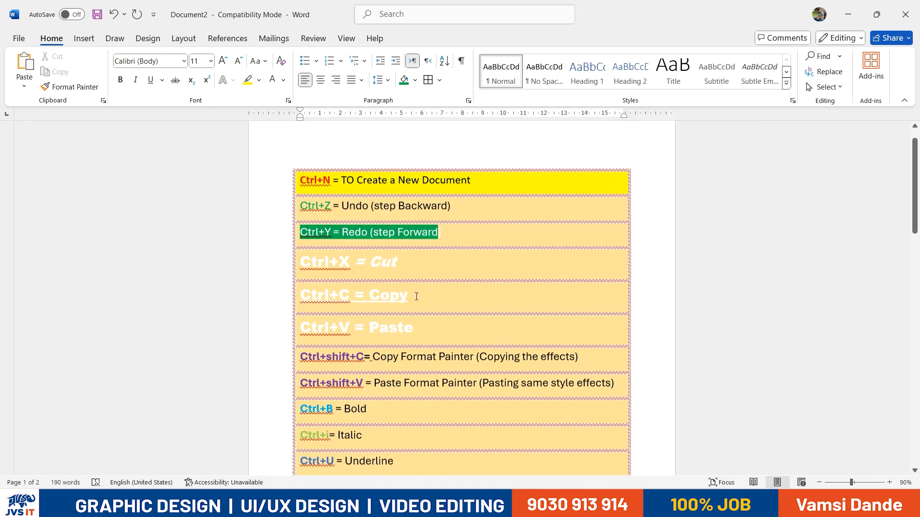
{"action": "scroll", "coordinate": [417, 296], "scroll_direction": "down", "scroll_amount": 10}
{"action": "left_click", "coordinate": [413, 270]}
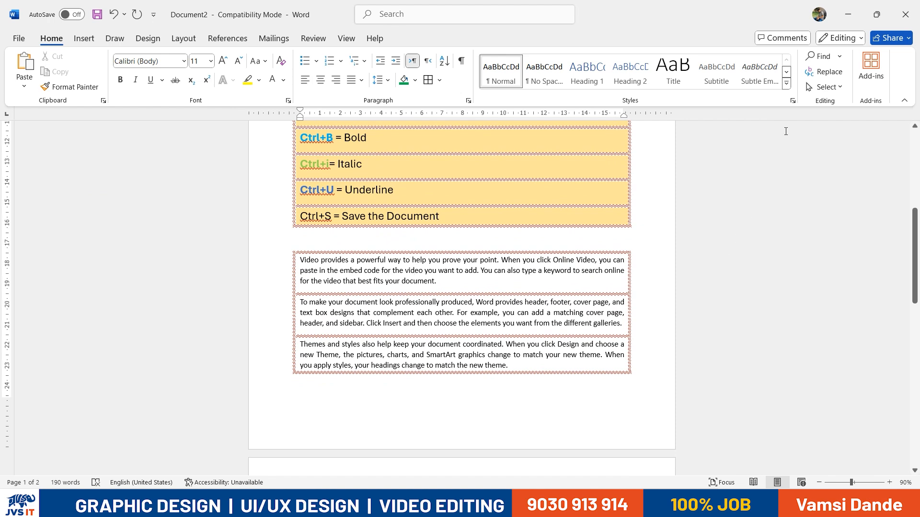
Undo stray letters typed into the paragraph and search the document for 'you'
{"action": "left_click", "coordinate": [818, 56]}
{"action": "left_click", "coordinate": [463, 209]}
{"action": "type", "text": "sfsafa"}
{"action": "key", "text": "ctrl+z"}
{"action": "left_click", "coordinate": [820, 56]}
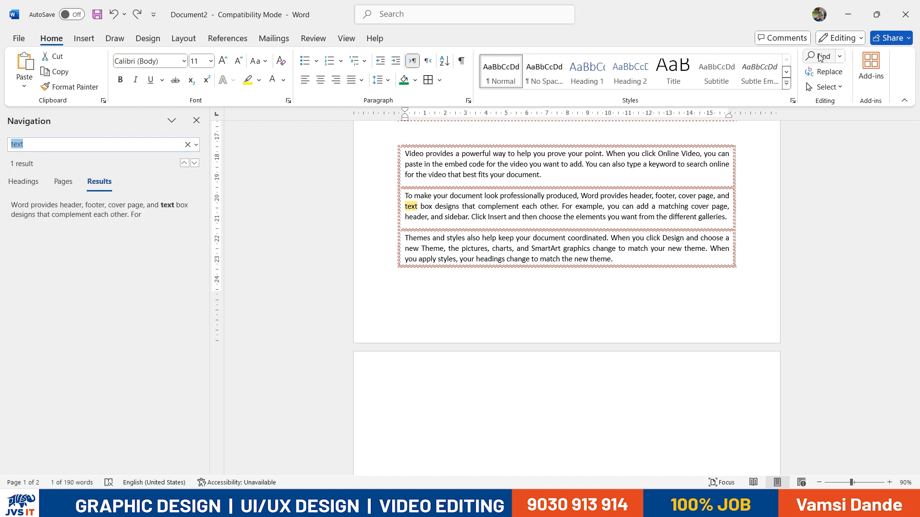
{"action": "type", "text": "you"}
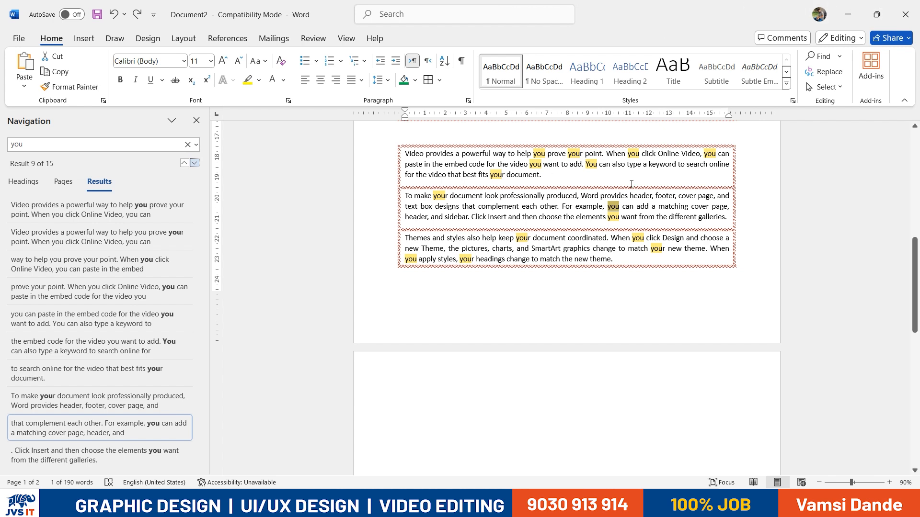
Replace all 15 occurrences of 'you' with the phone number throughout the document
{"action": "left_click", "coordinate": [824, 72]}
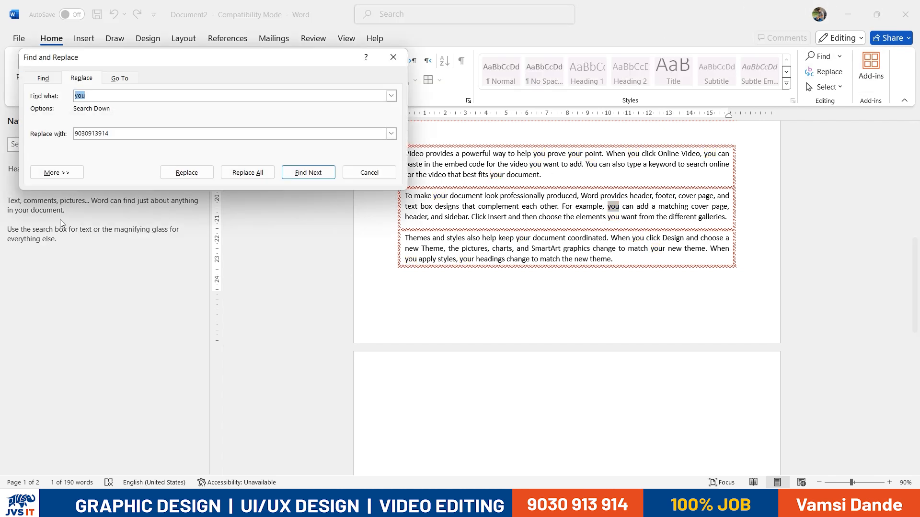
{"action": "left_click", "coordinate": [251, 174]}
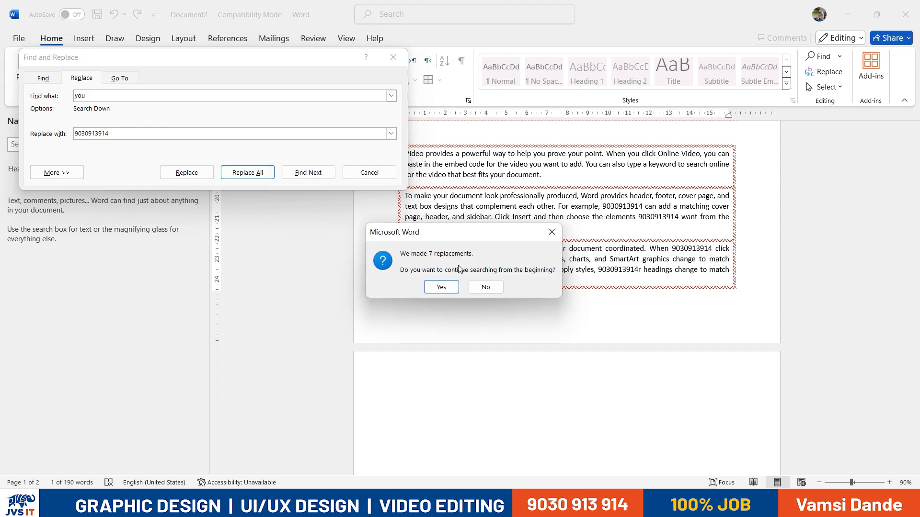
{"action": "left_click", "coordinate": [441, 286]}
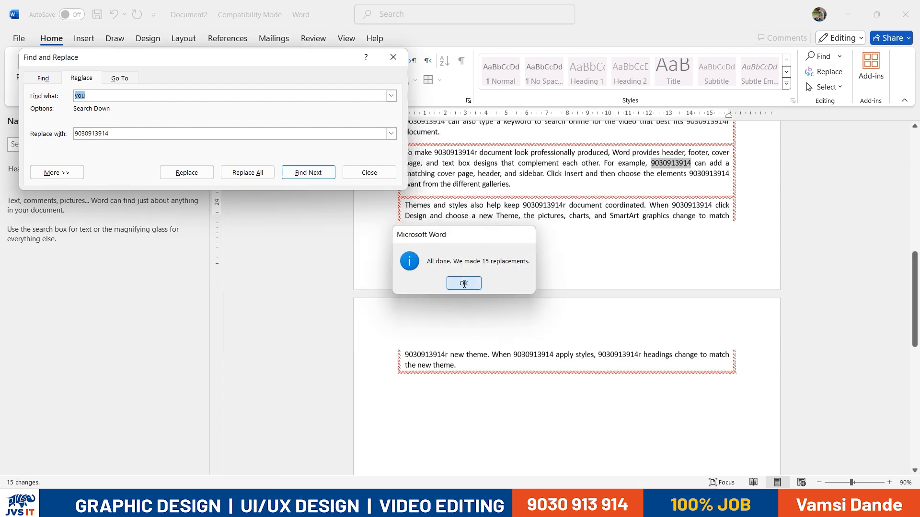
{"action": "left_click", "coordinate": [460, 282]}
Close Find and Replace and close the document, bringing up the save-changes prompt
{"action": "scroll", "coordinate": [535, 228], "scroll_direction": "up", "scroll_amount": 5}
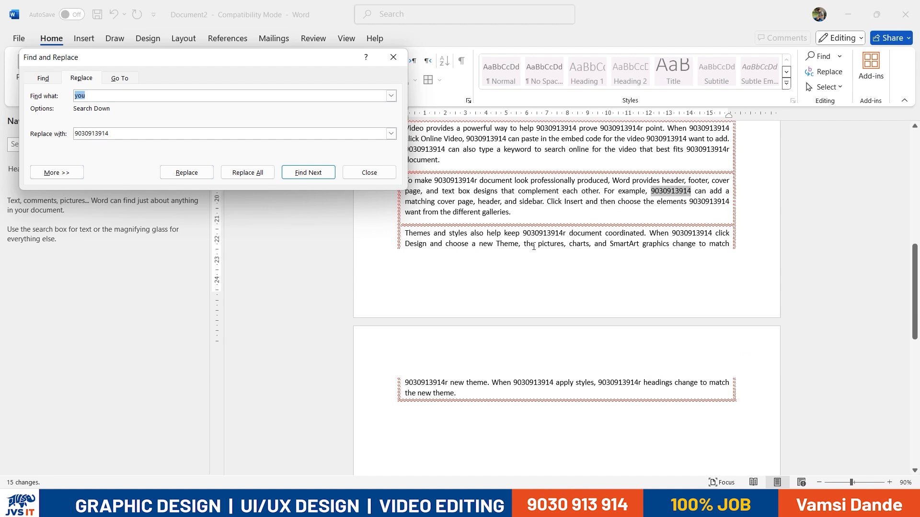
{"action": "left_click", "coordinate": [393, 57]}
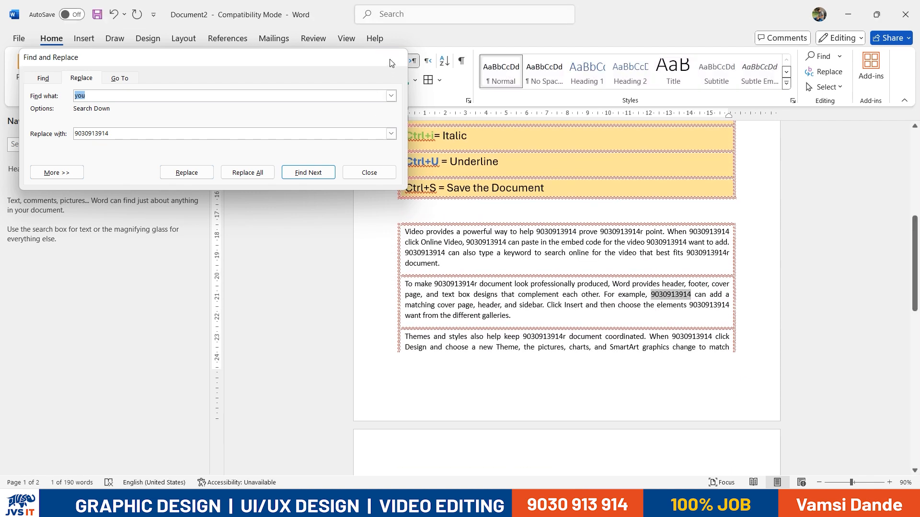
{"action": "scroll", "coordinate": [650, 281], "scroll_direction": "up", "scroll_amount": 6}
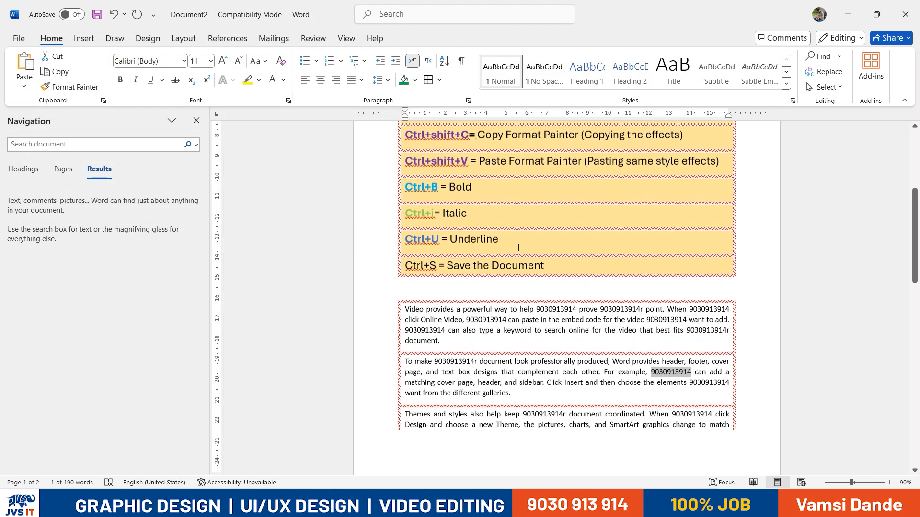
{"action": "key", "text": "alt+F4"}
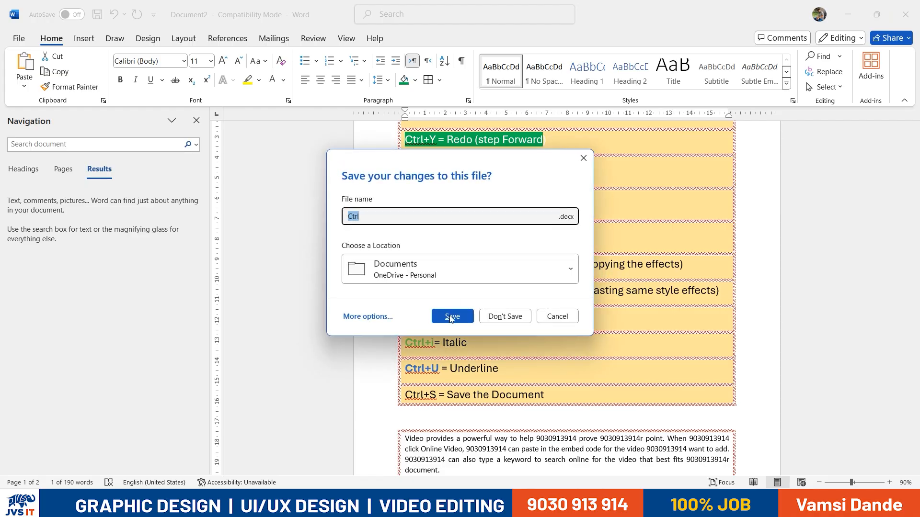